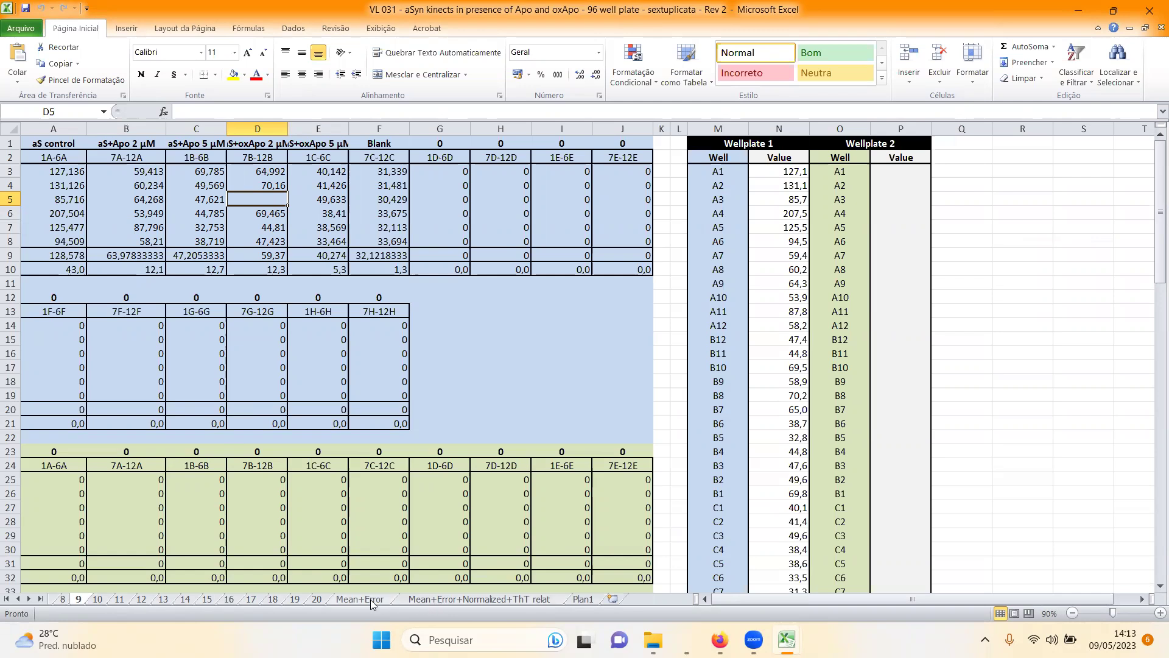
# Step: Copy the range A1:M18 from the Mean+Error sheet, covering time and all Mean and Standard error columns through Blank
pyautogui.click(369, 600)
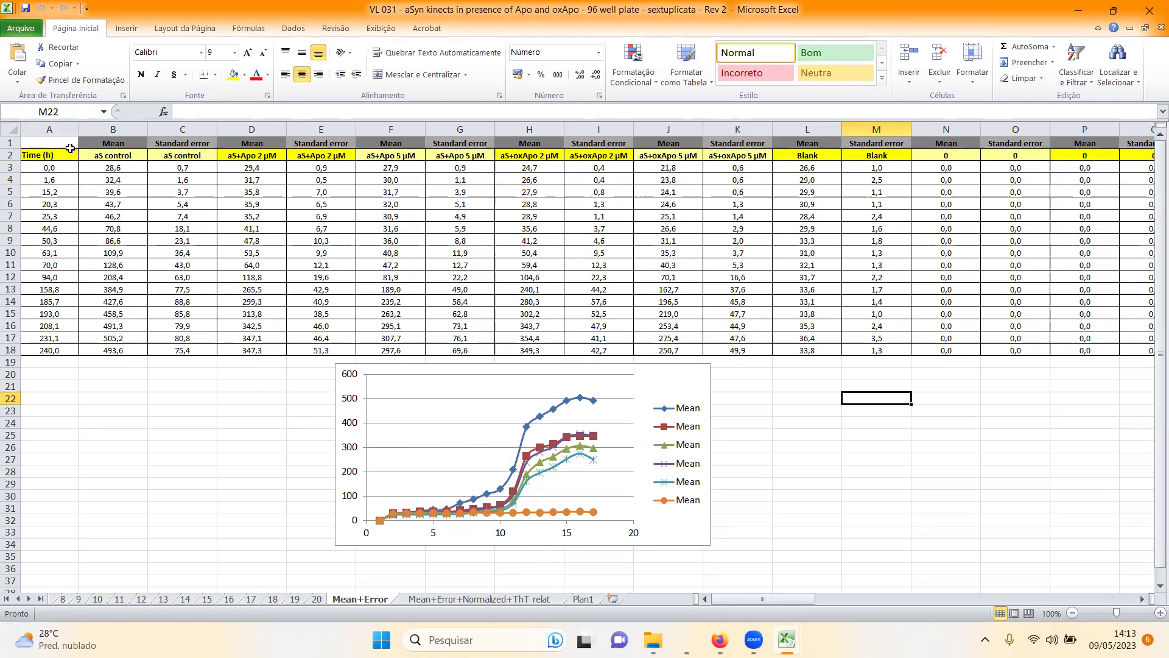
pyautogui.moveTo(51, 142); pyautogui.dragTo(858, 345)
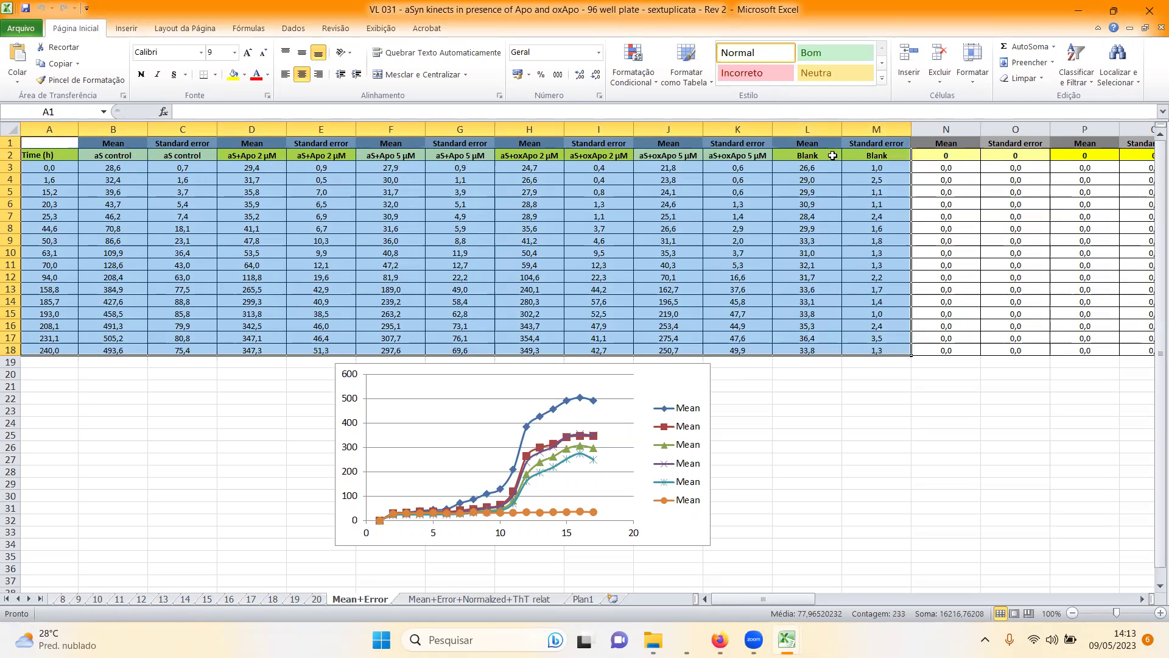
pyautogui.hotkey('ctrl', 'c')
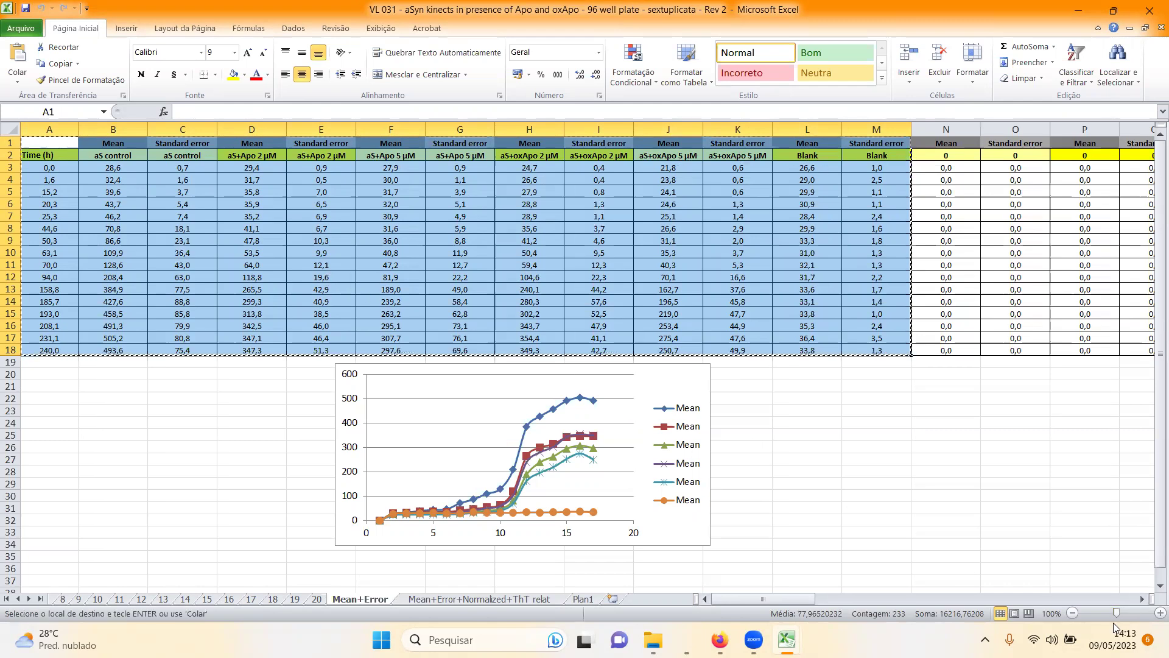
# Step: Switch to OriginPro, maximize the empty Book1 worksheet, and paste the copied table starting at row 1 of column A
pyautogui.click(1166, 639)
pyautogui.doubleClick(209, 177)
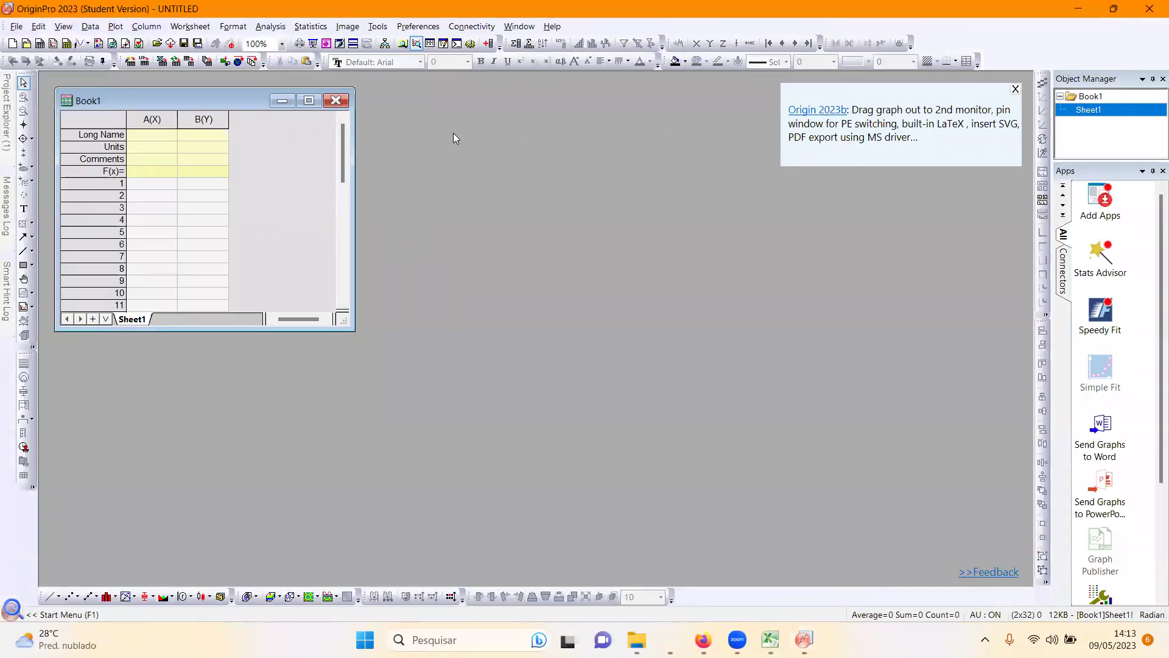
pyautogui.click(305, 102)
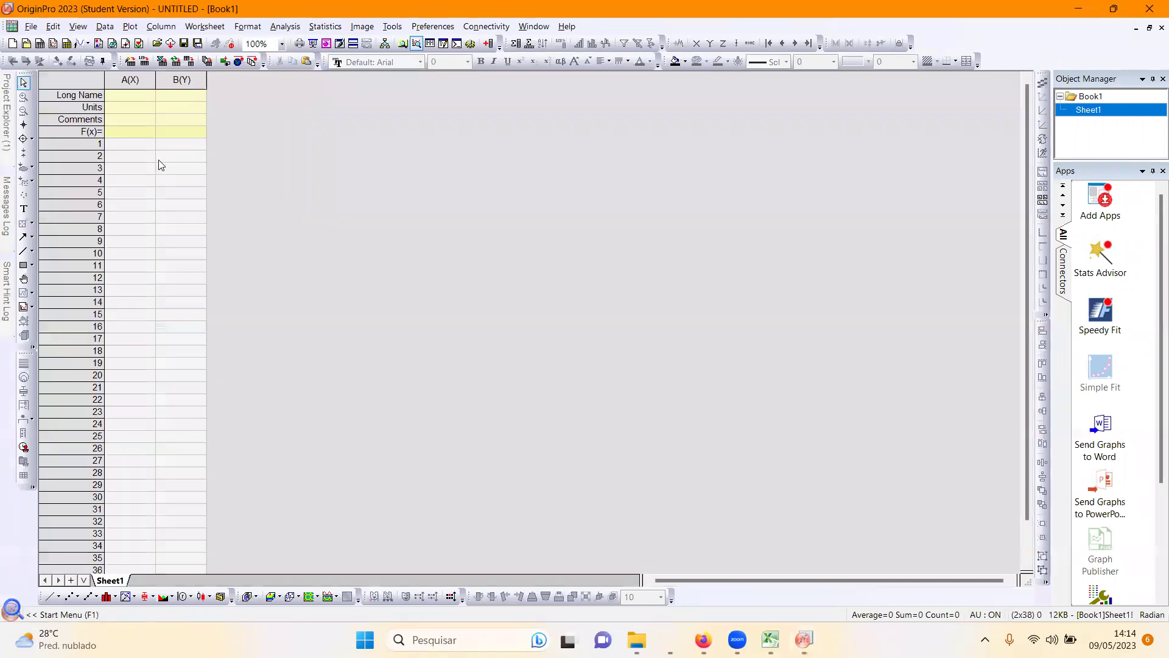
pyautogui.click(131, 147)
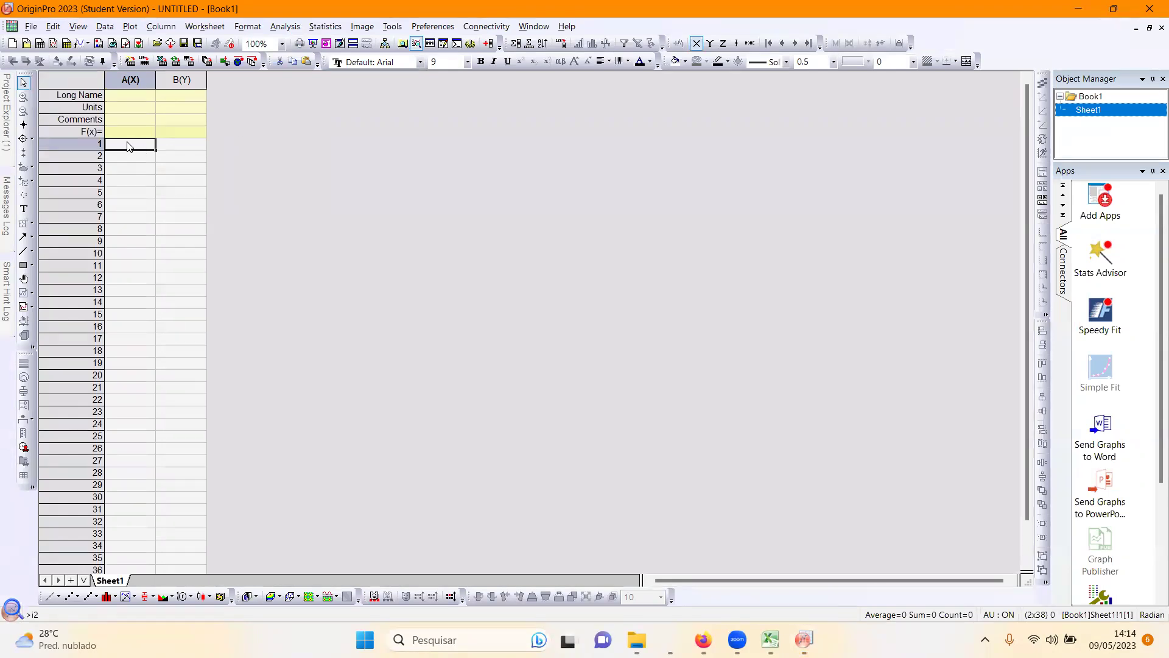
pyautogui.hotkey('ctrl', 'v')
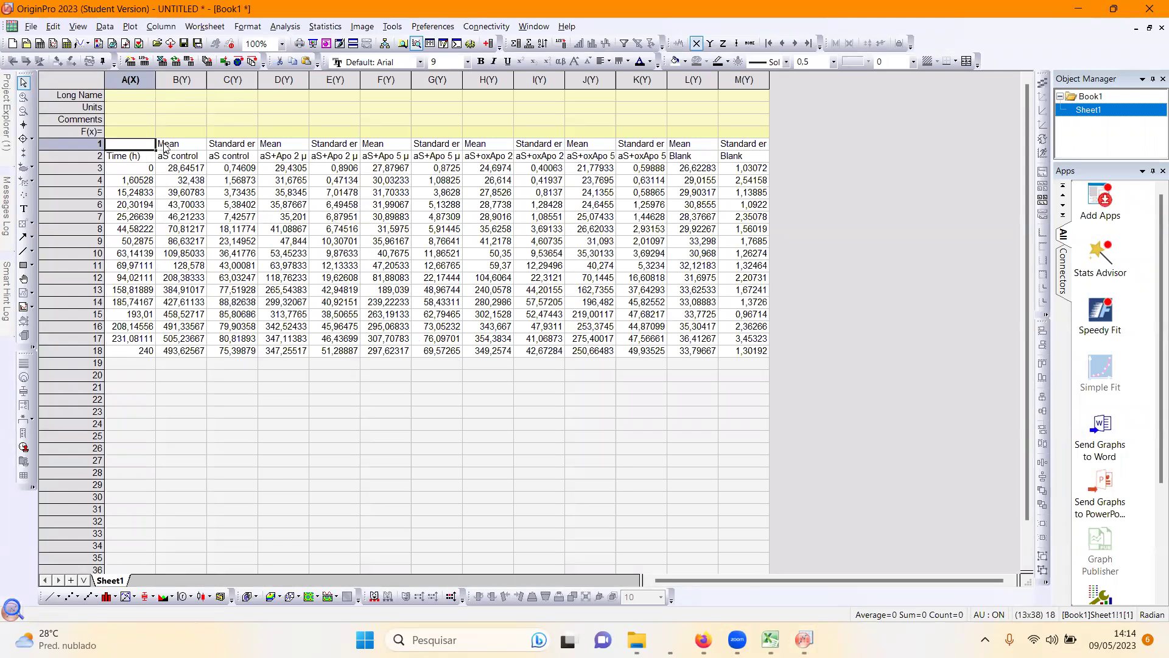
# Step: Copy the Mean and Standard error labels from row 1 into the Long Name cells of columns B to M
pyautogui.moveTo(164, 147); pyautogui.dragTo(733, 146)
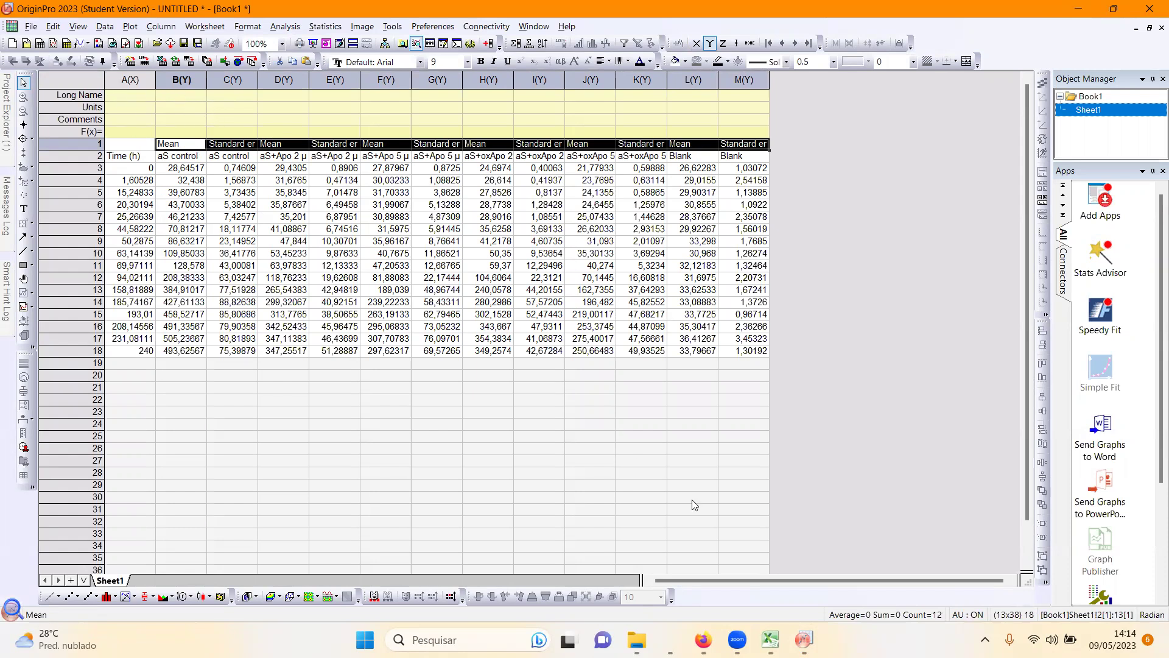
pyautogui.click(769, 636)
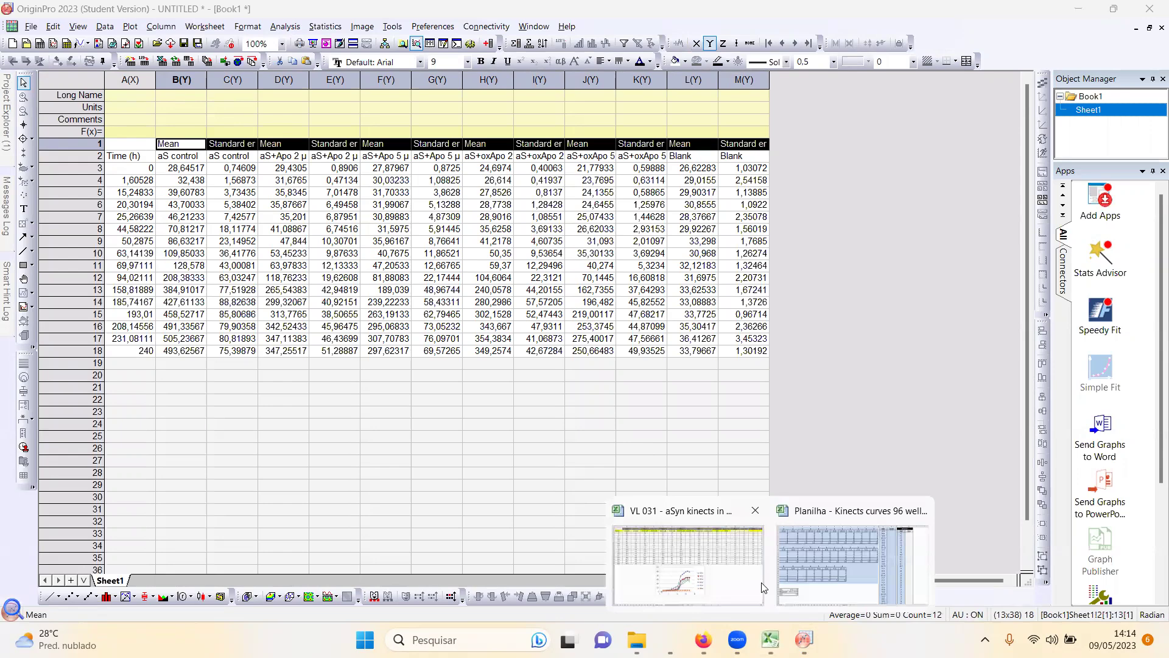
pyautogui.click(759, 584)
pyautogui.click(768, 636)
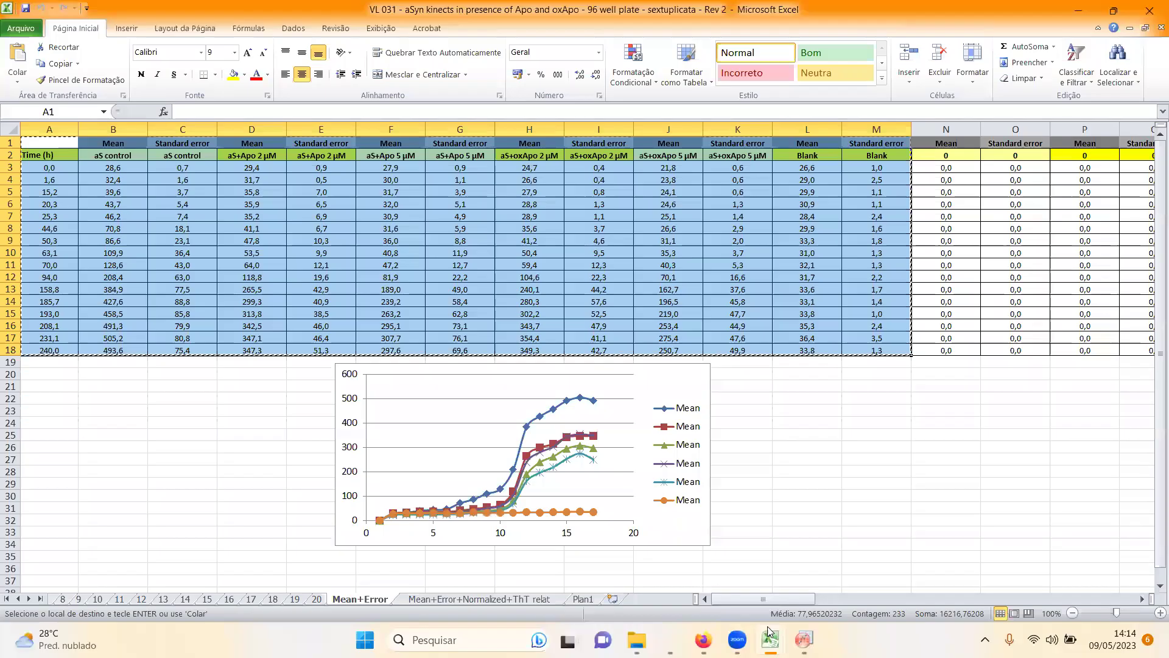
pyautogui.hotkey('alt', 'Tab')
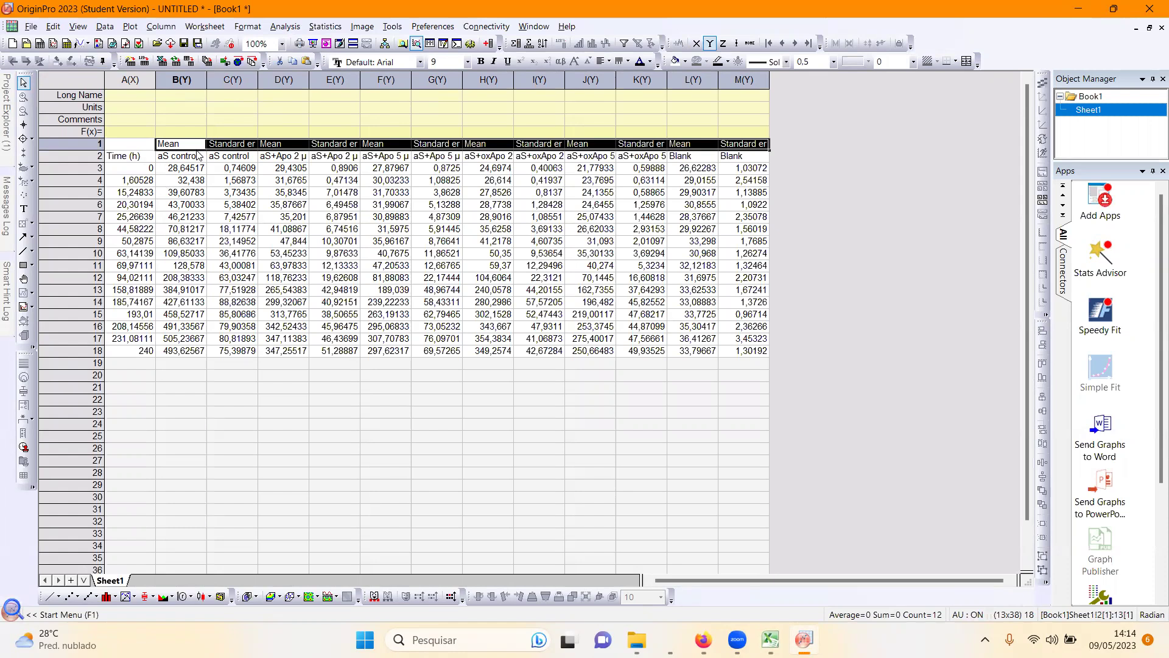
pyautogui.moveTo(185, 100); pyautogui.dragTo(722, 97)
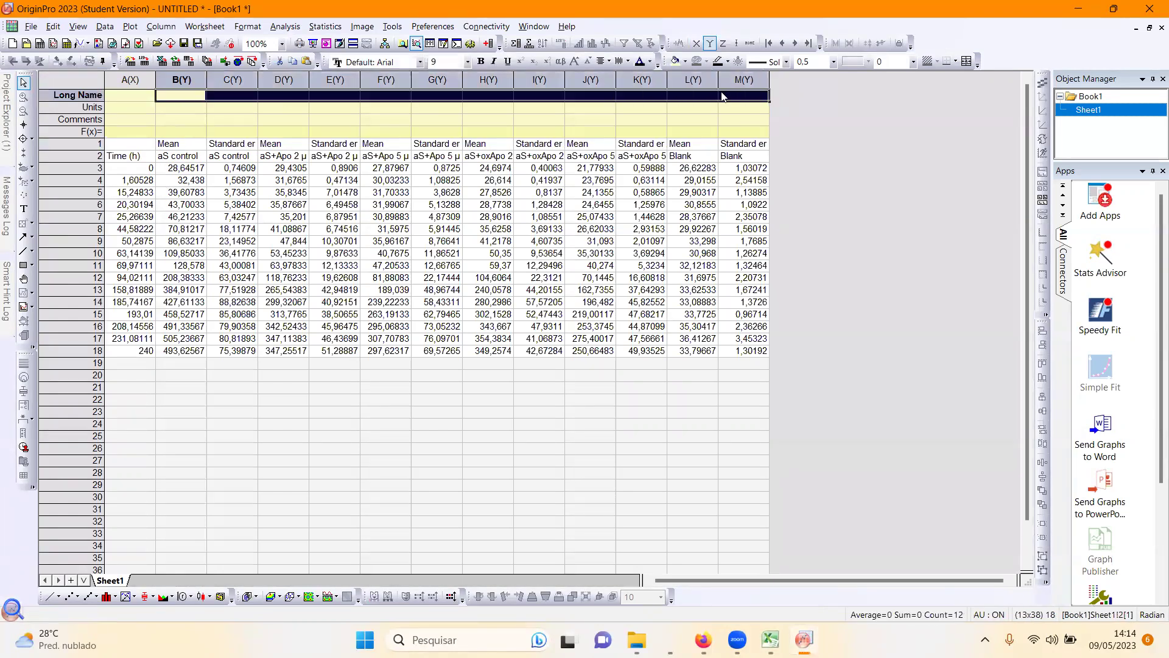
pyautogui.hotkey('ctrl', 'v')
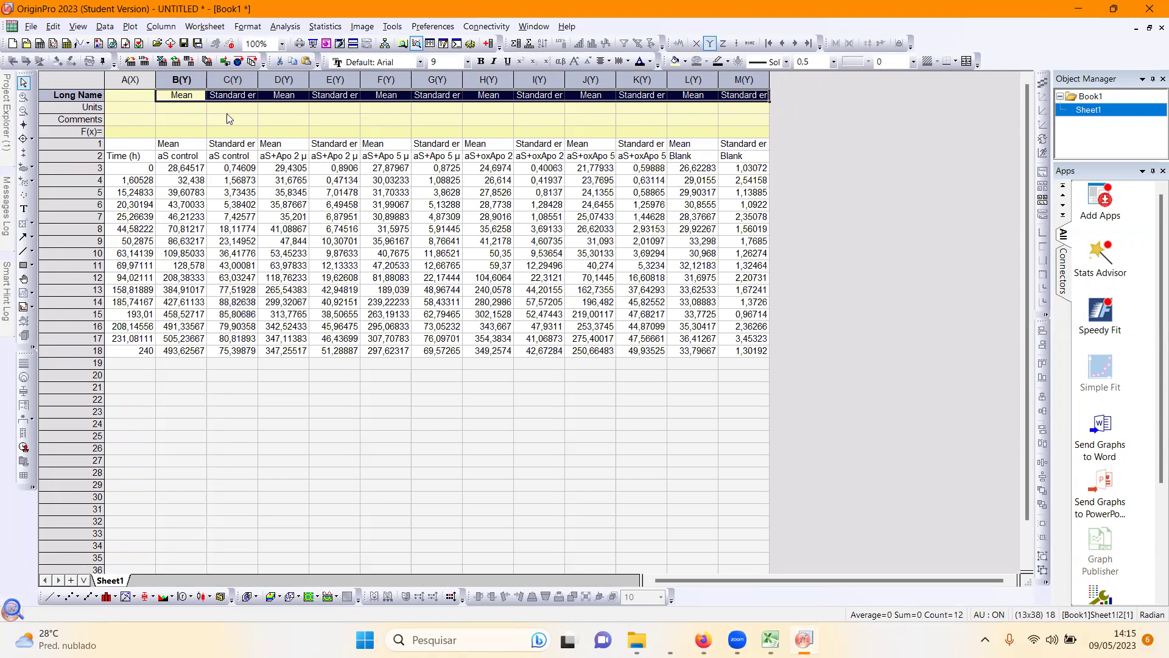
# Step: Set the standard error columns C, E, G, I, K and M as Y Error
pyautogui.click(234, 77)
pyautogui.keyDown('ctrl'); pyautogui.click(335, 80); pyautogui.keyUp('ctrl')
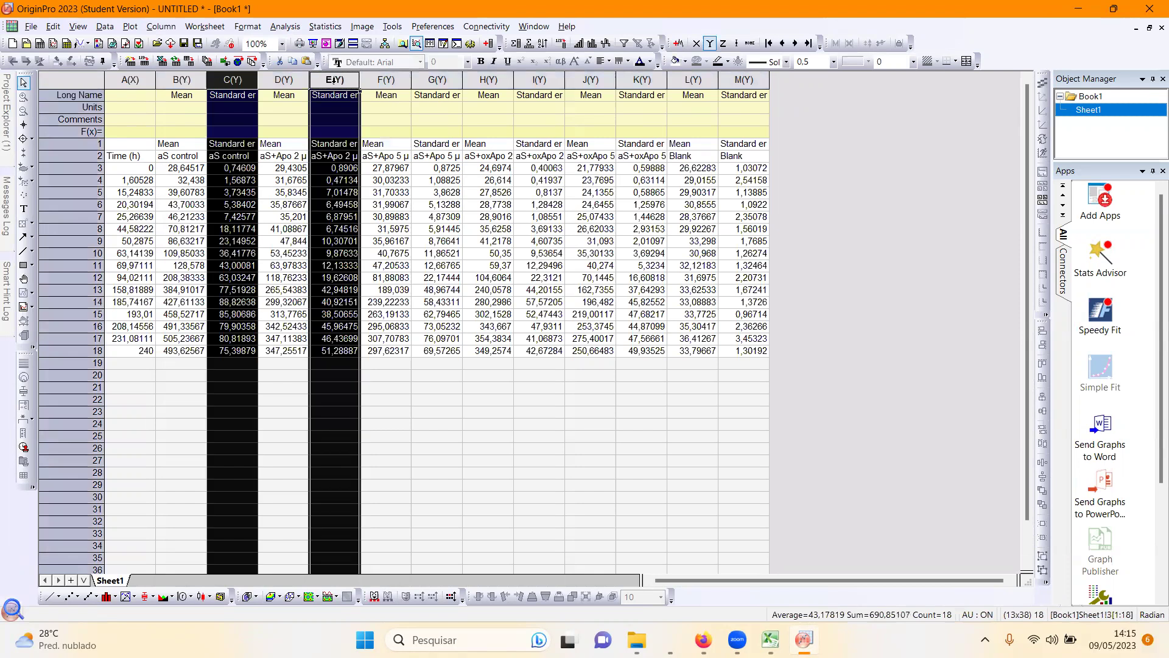
pyautogui.keyDown('ctrl'); pyautogui.click(441, 80); pyautogui.keyUp('ctrl')
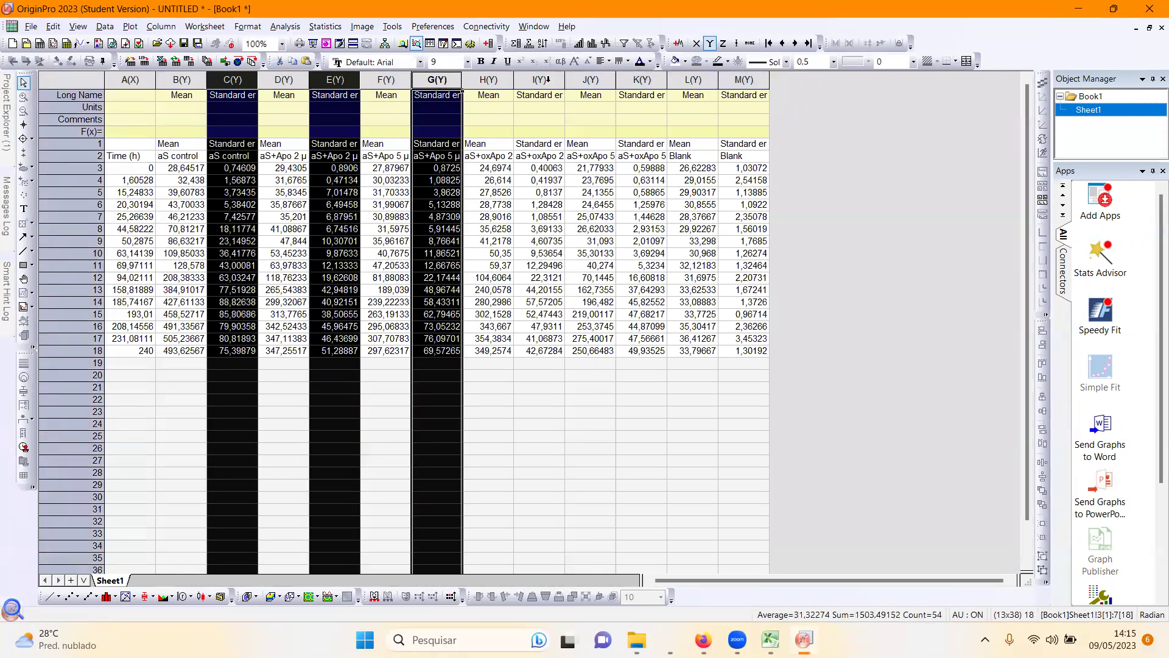
pyautogui.keyDown('ctrl'); pyautogui.click(547, 79); pyautogui.keyUp('ctrl')
pyautogui.keyDown('ctrl'); pyautogui.click(643, 77); pyautogui.keyUp('ctrl')
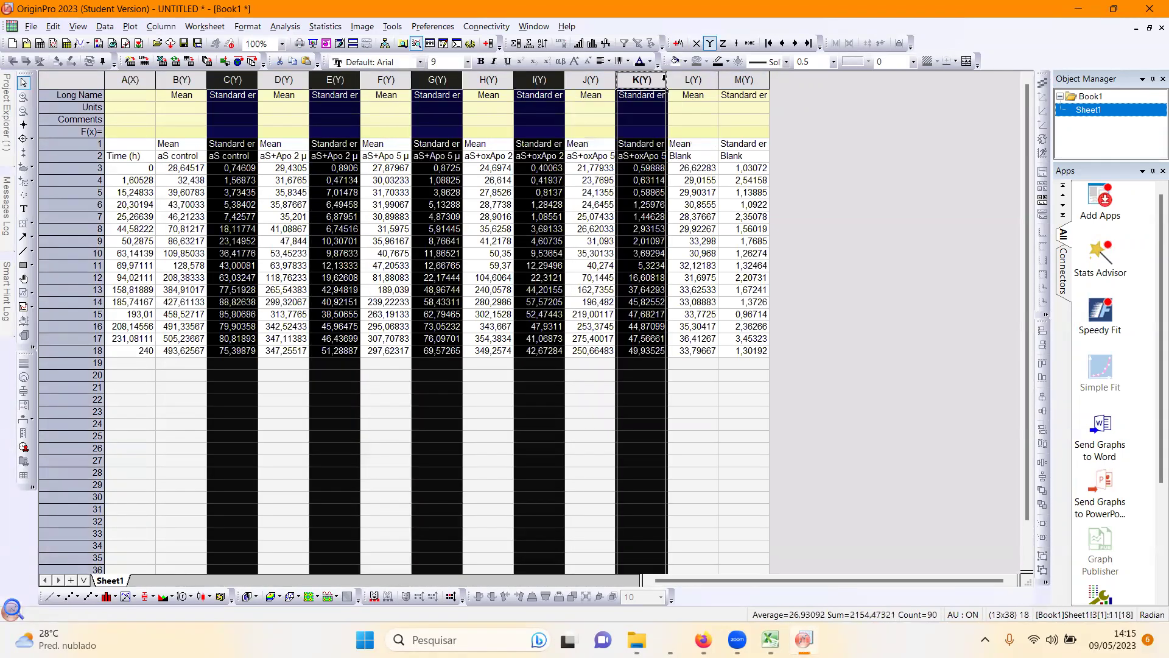
pyautogui.keyDown('ctrl'); pyautogui.click(745, 80); pyautogui.keyUp('ctrl')
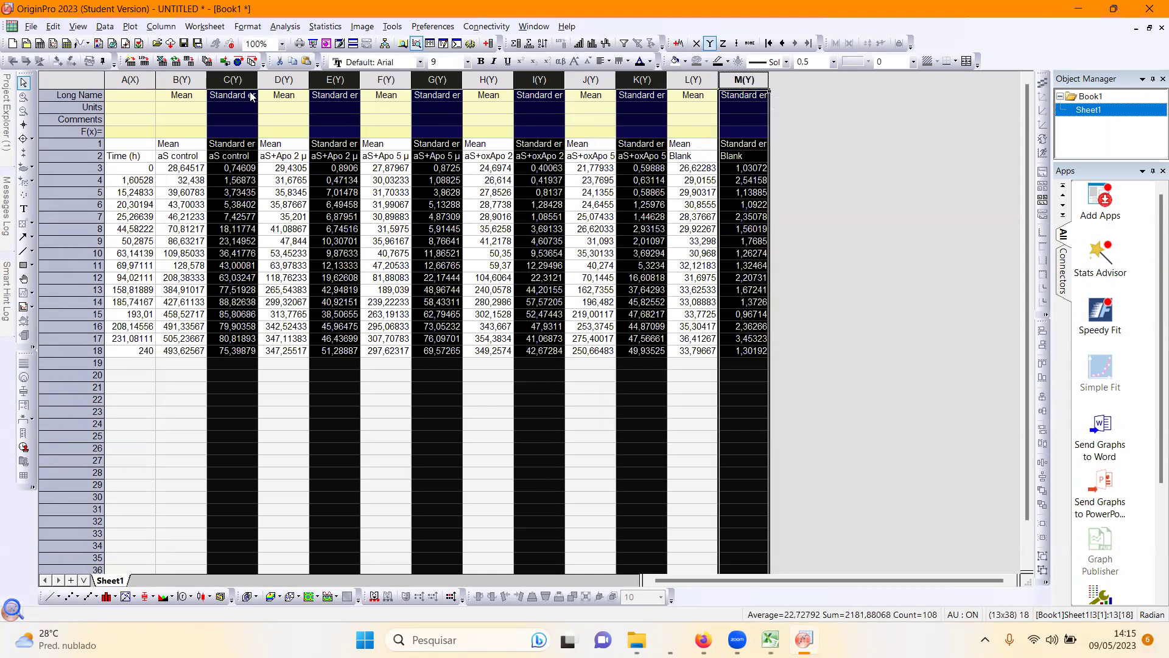
pyautogui.click(161, 27)
pyautogui.moveTo(189, 48)
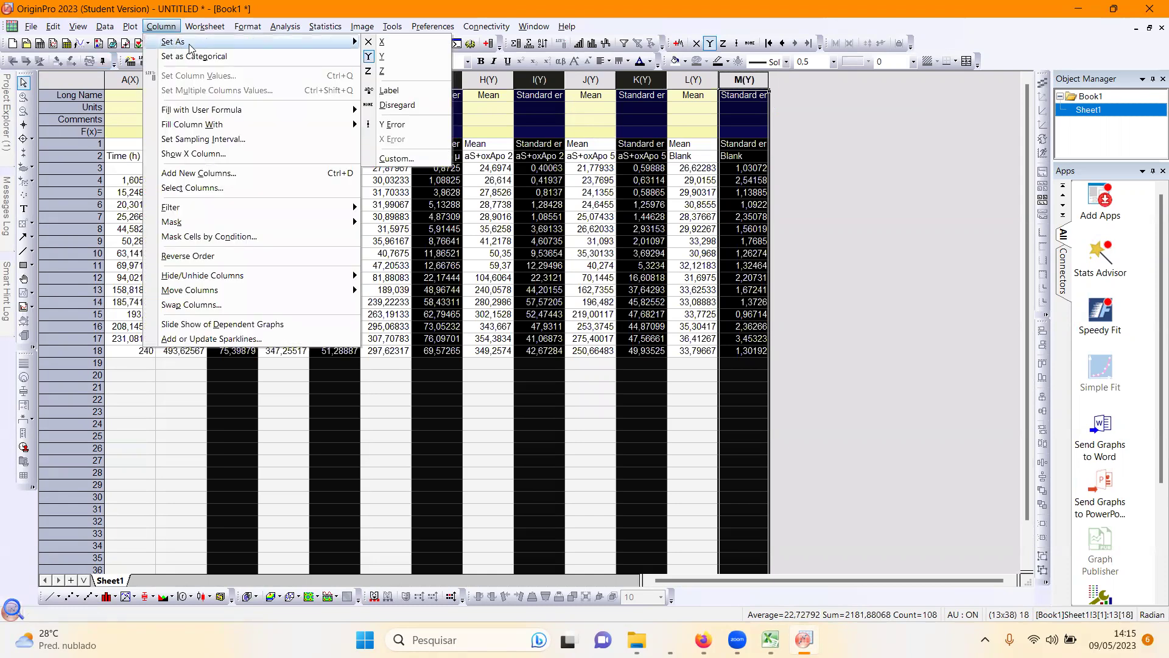
pyautogui.click(395, 125)
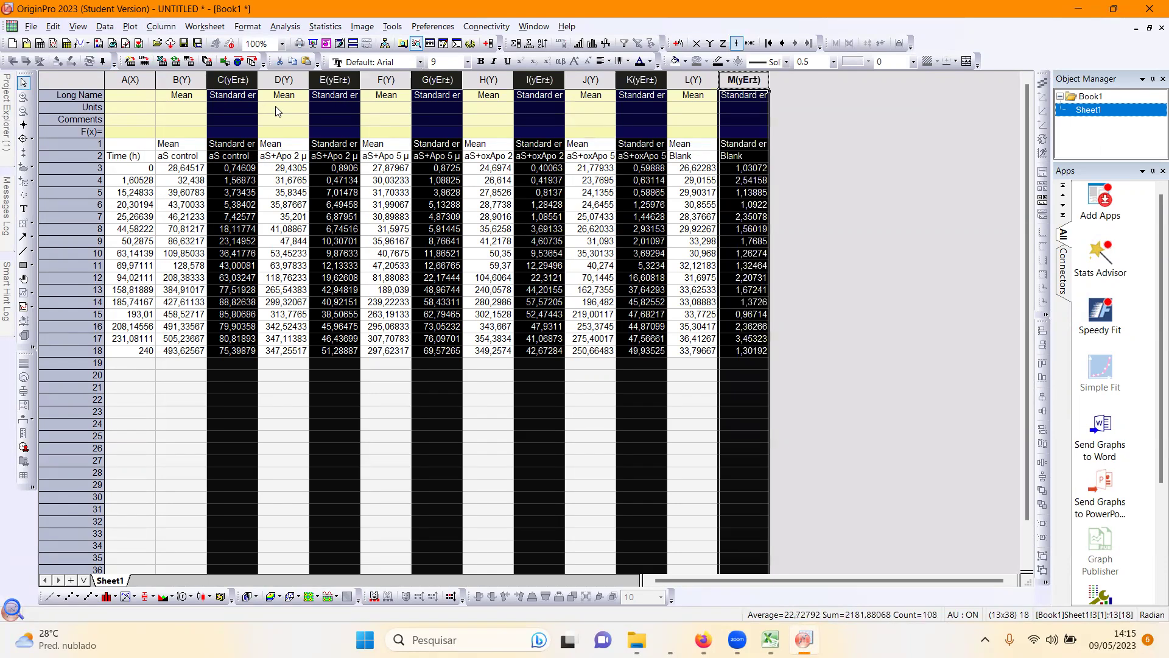
# Step: Copy the sample names in row 2, from aS control to Blank, into the Long Name cells of columns B to M
pyautogui.click(187, 154)
pyautogui.moveTo(203, 157); pyautogui.dragTo(734, 161)
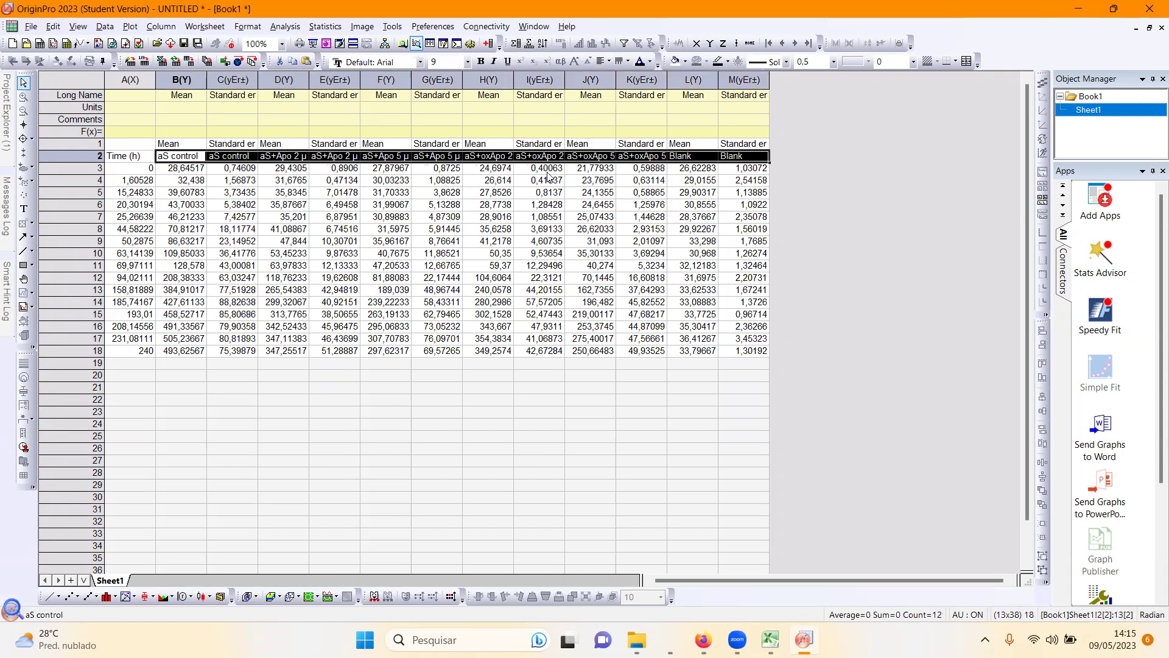
pyautogui.click(189, 98)
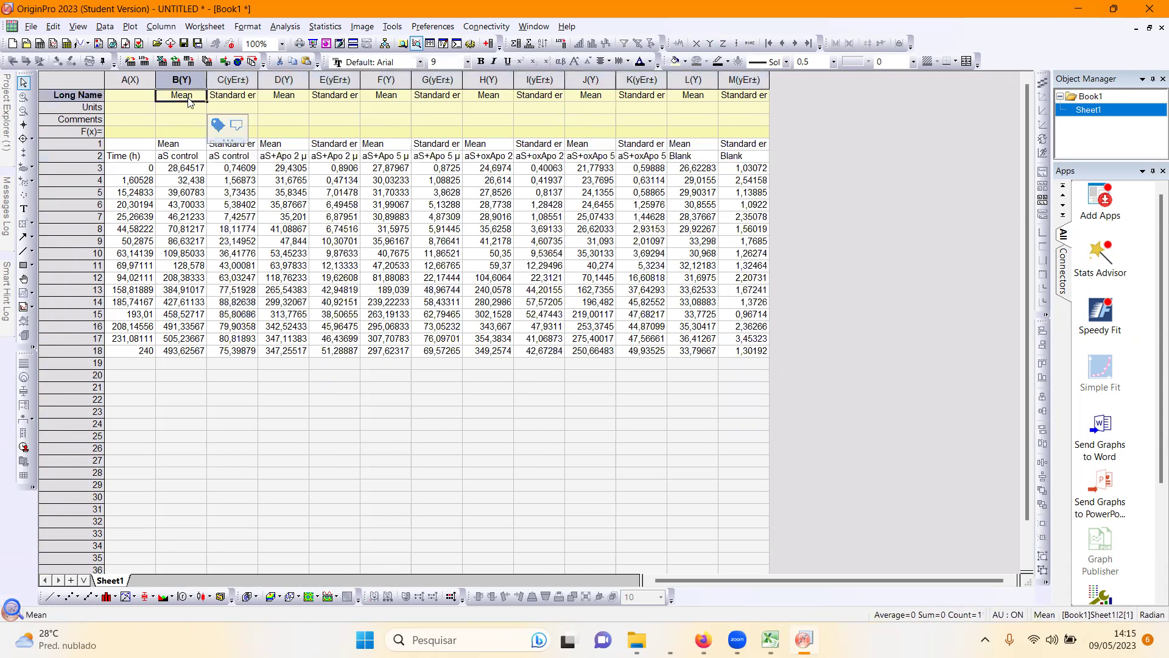
pyautogui.hotkey('ctrl', 'v')
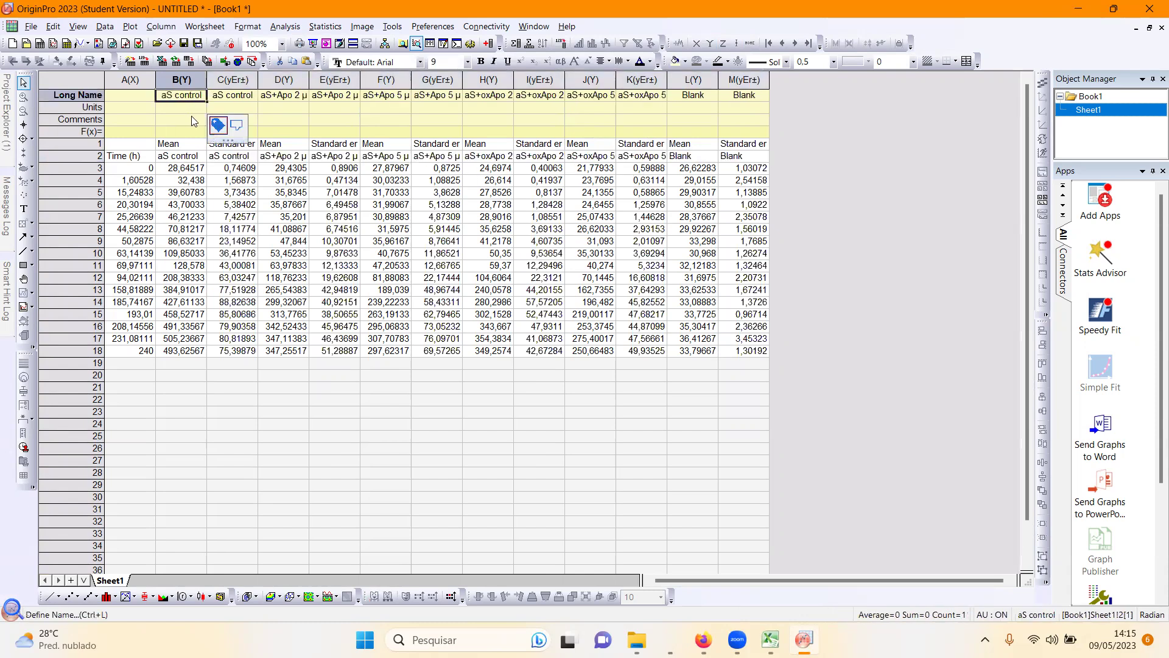
# Step: Give column A the Long Name Time and enter h as its Units
pyautogui.click(138, 160)
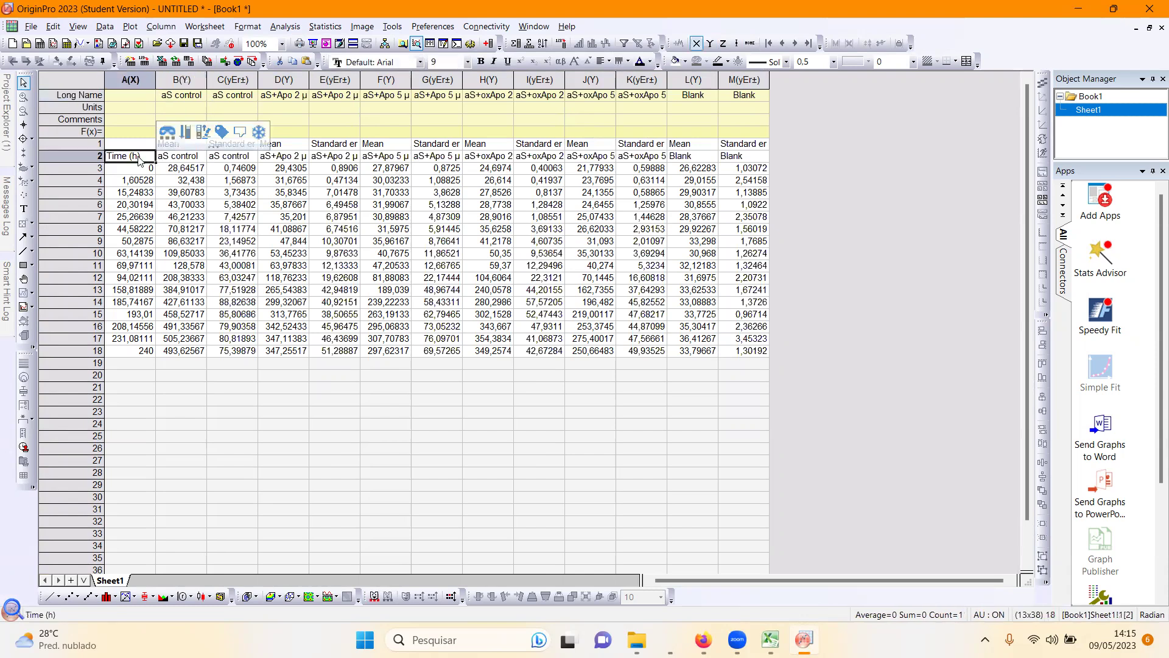
pyautogui.click(144, 100)
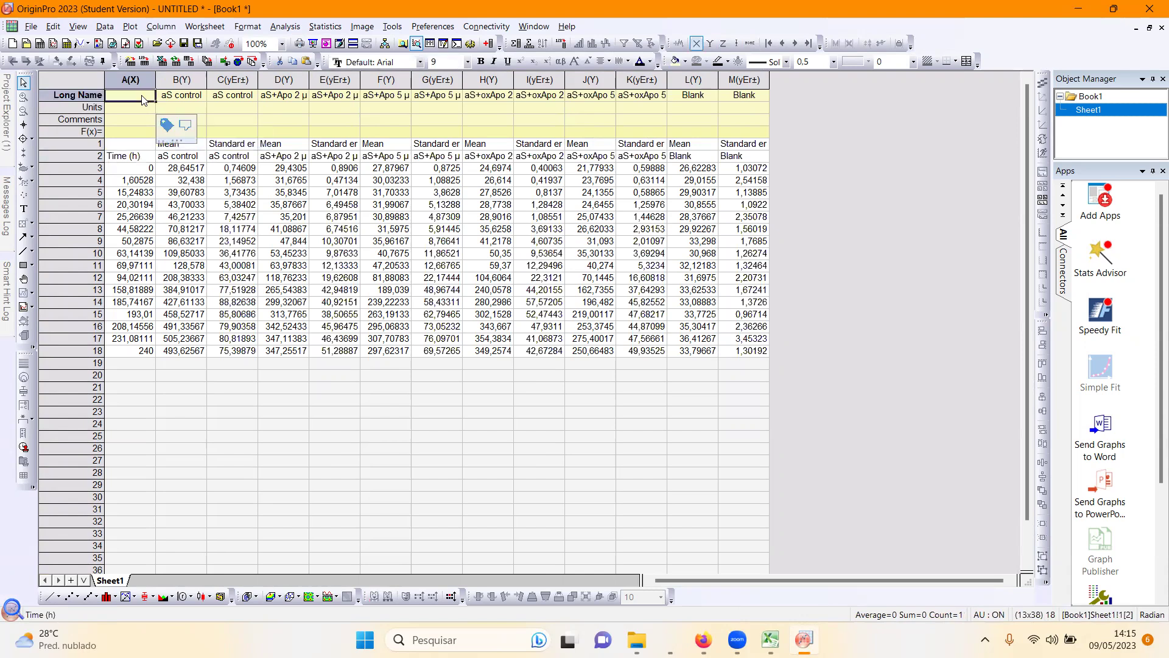
pyautogui.write('Time (h)')
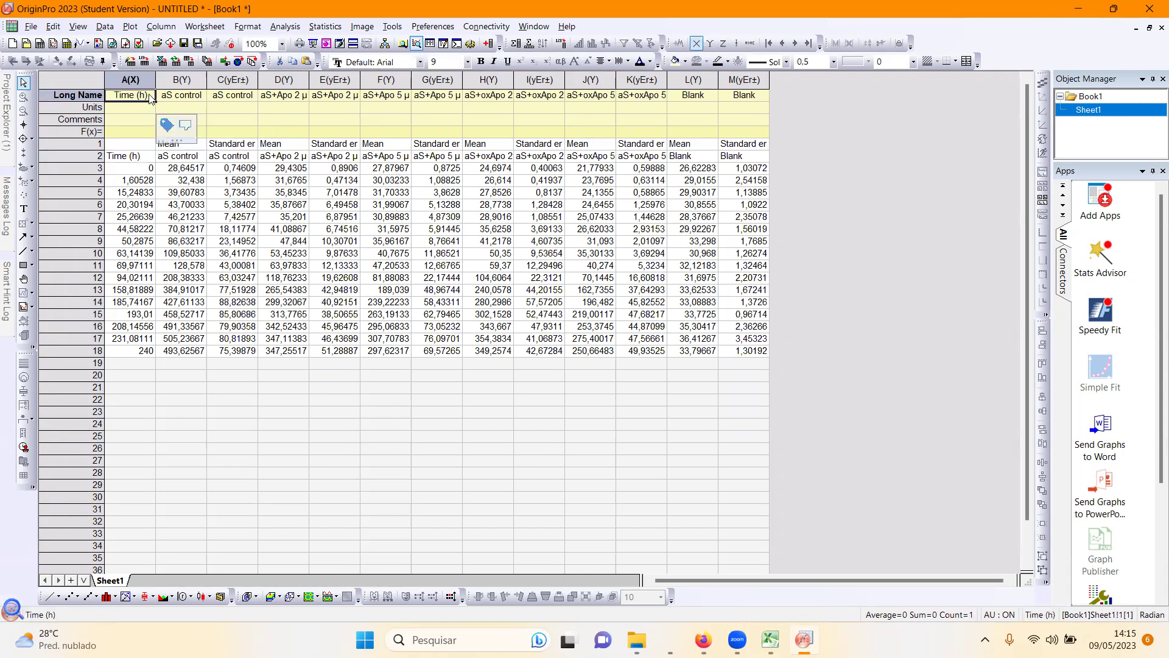
pyautogui.doubleClick(149, 95)
pyautogui.press('BackSpace')
pyautogui.press('BackSpace')
pyautogui.press('BackSpace')
pyautogui.press('BackSpace')
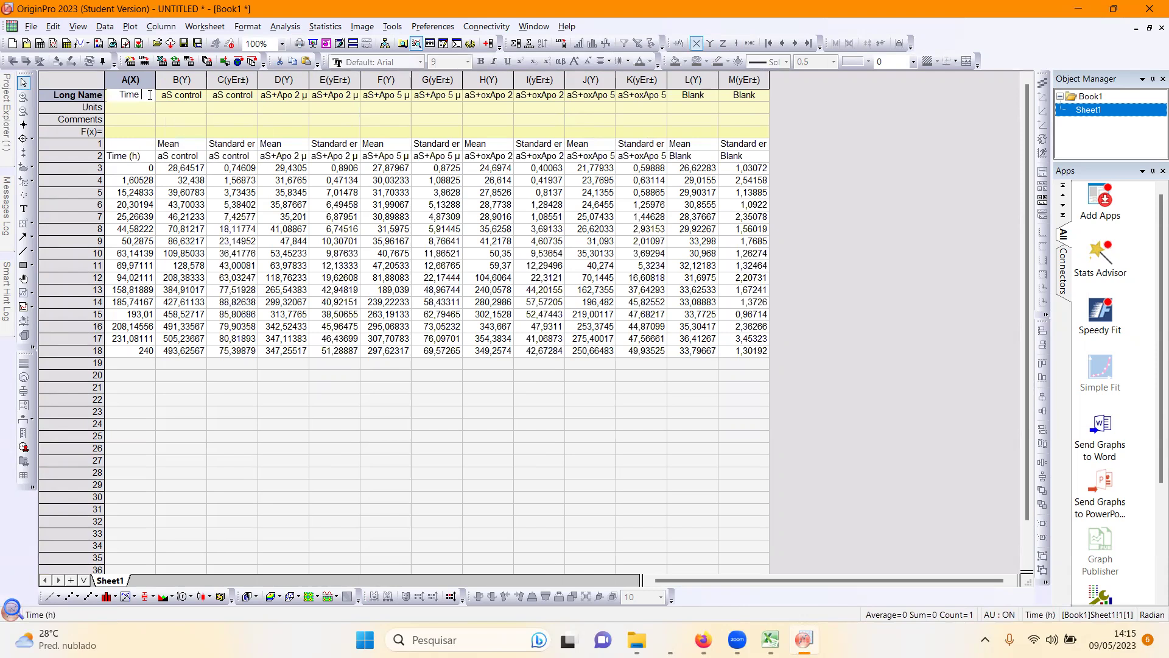
pyautogui.click(137, 108)
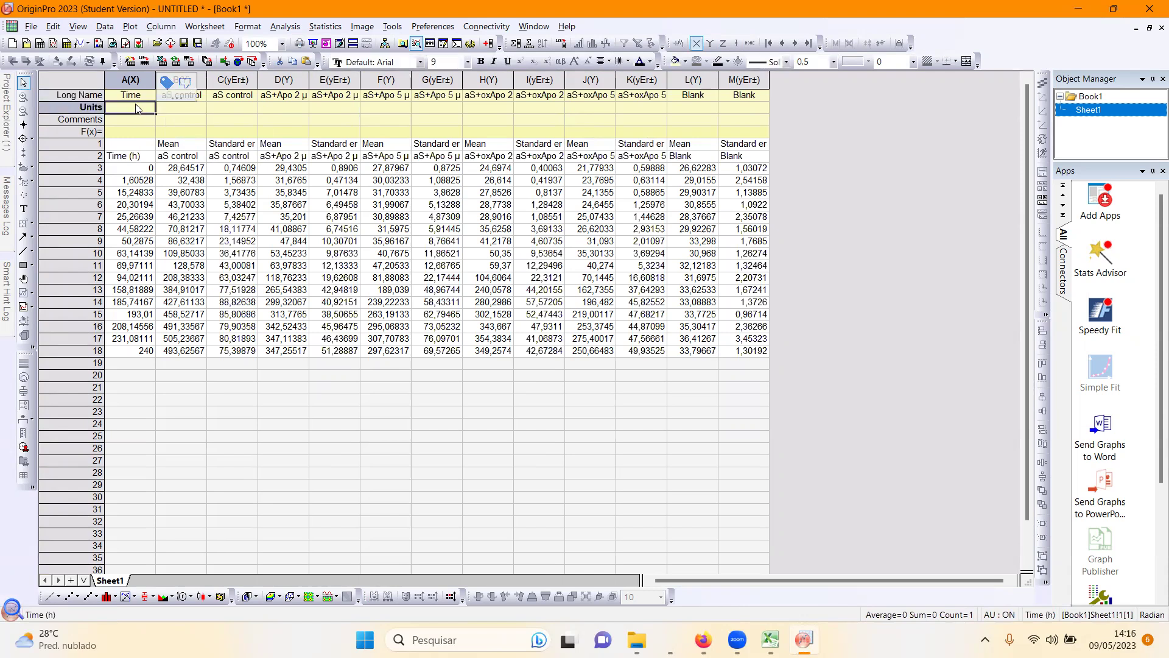
pyautogui.write('h')
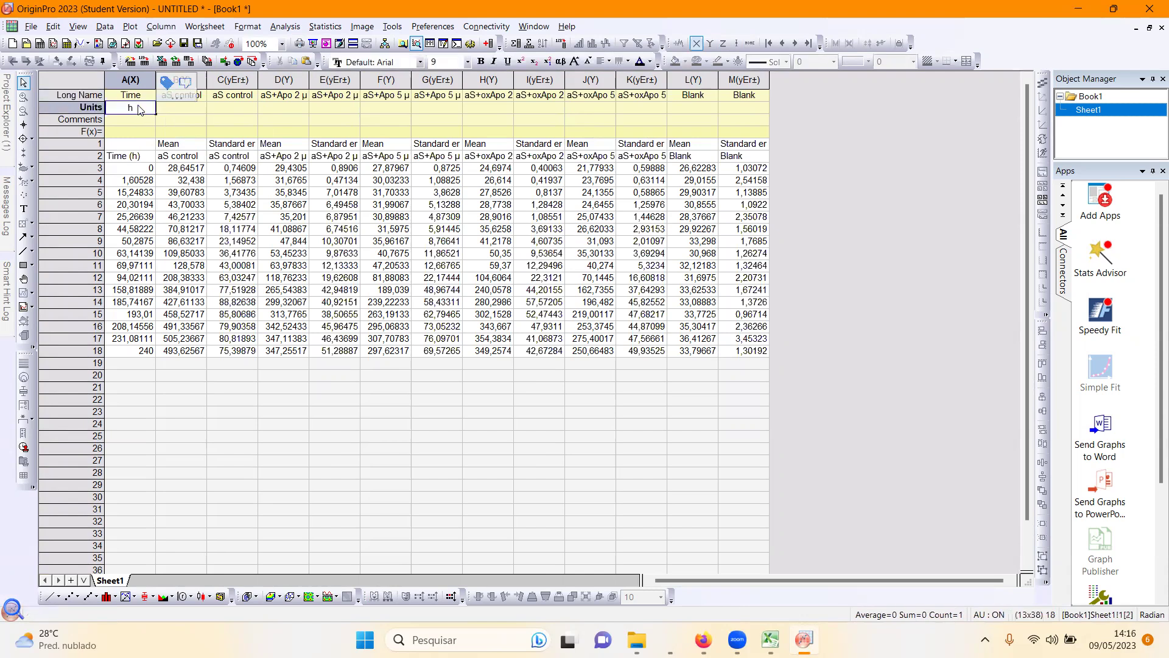
pyautogui.click(180, 123)
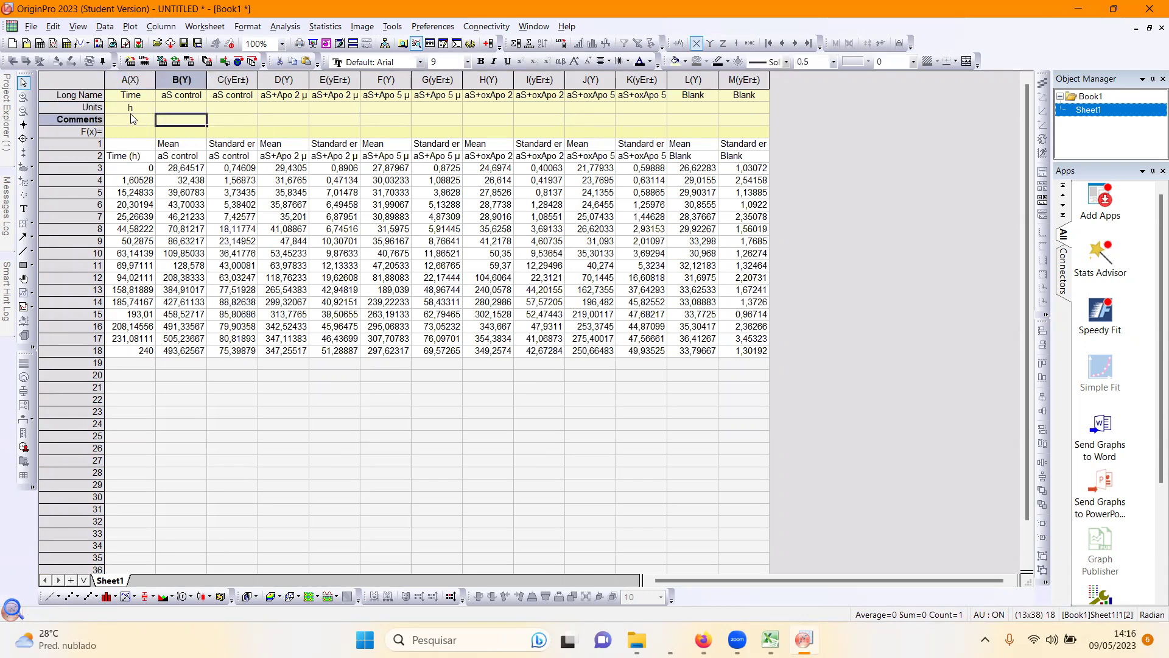
# Step: Delete the leftover label rows 1 and 2, and heighten the Long Name row so the full sample names fit
pyautogui.click(92, 144)
pyautogui.moveTo(91, 151); pyautogui.dragTo(93, 156)
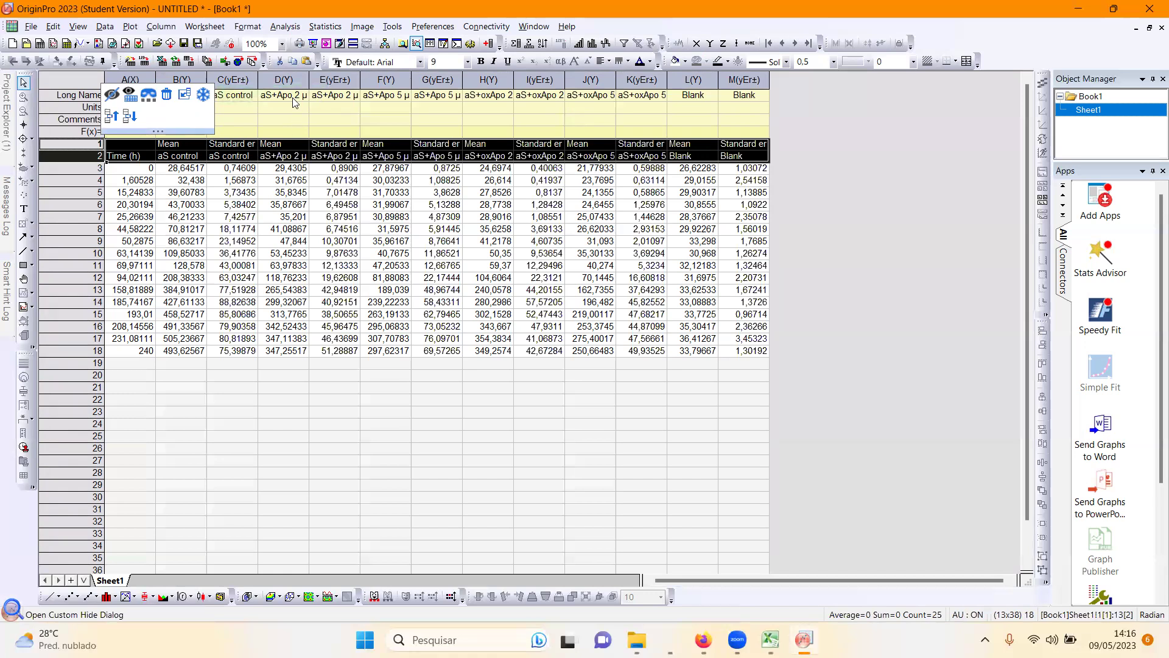
pyautogui.rightClick(71, 157)
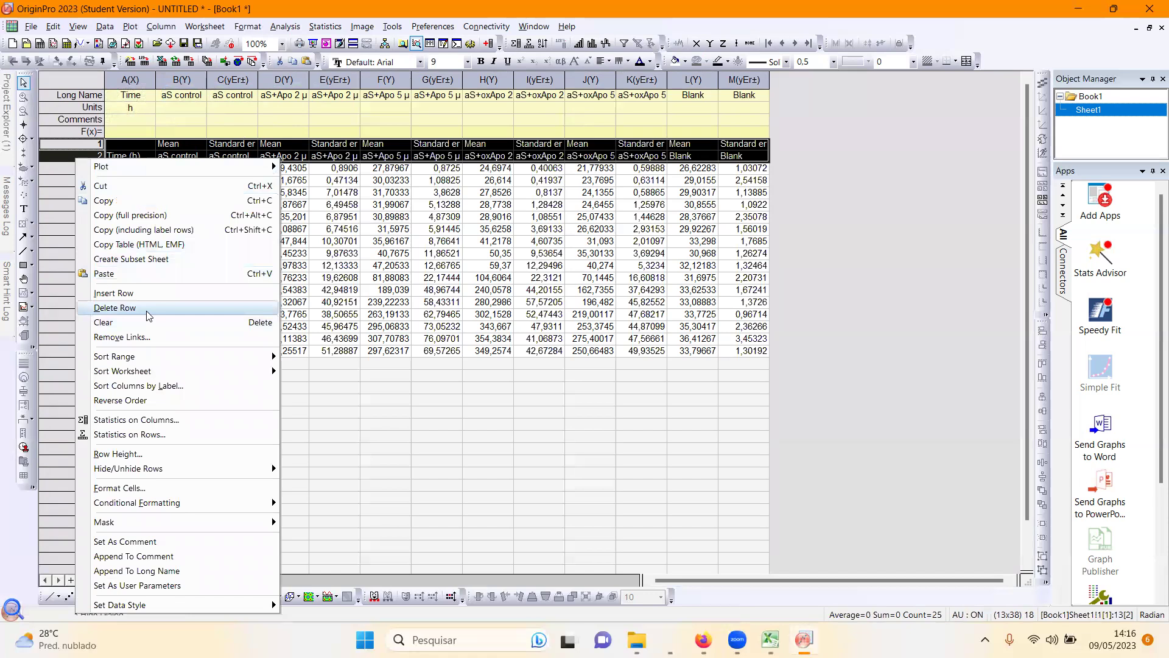
pyautogui.click(145, 309)
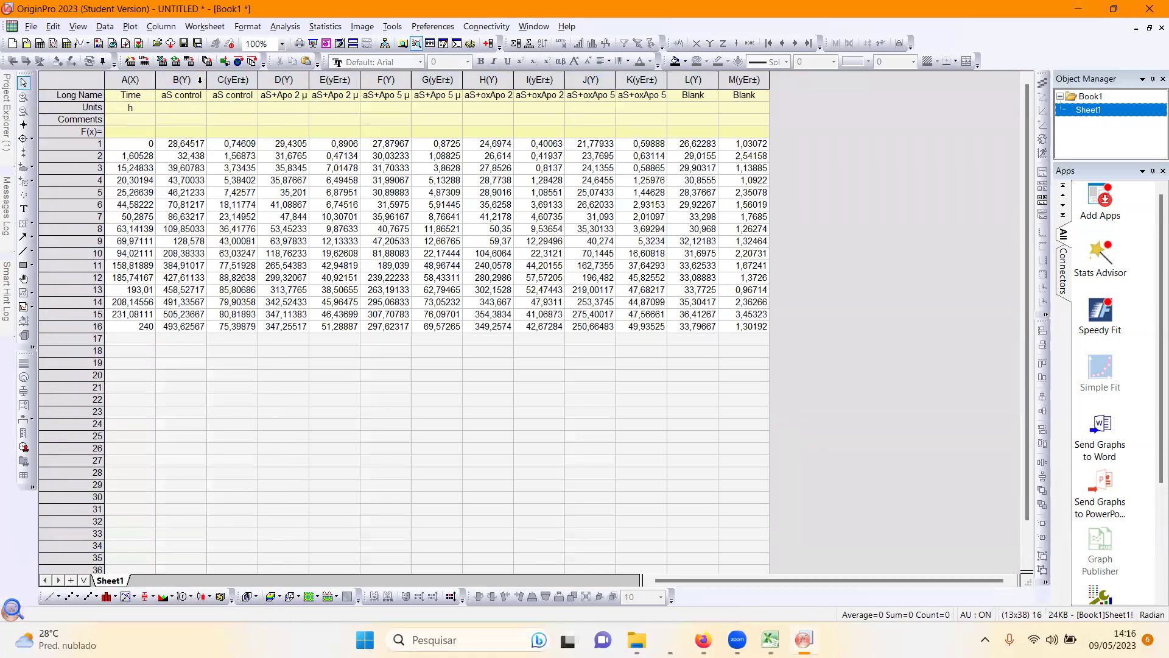
pyautogui.moveTo(100, 101); pyautogui.dragTo(101, 123)
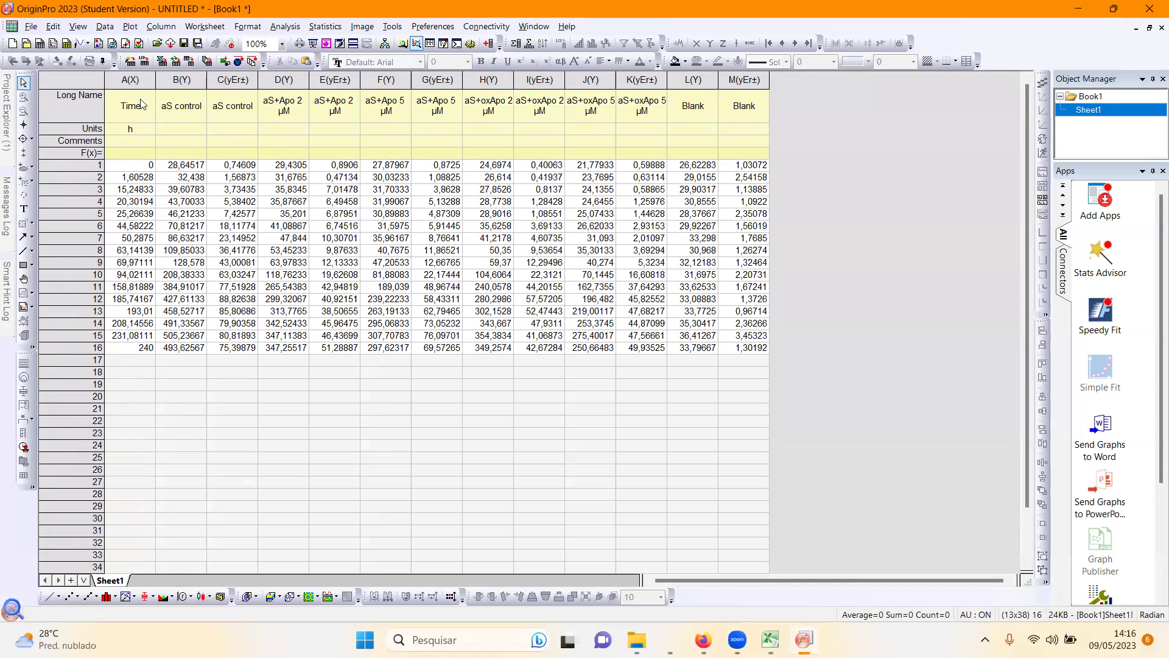
pyautogui.moveTo(134, 80); pyautogui.dragTo(770, 90)
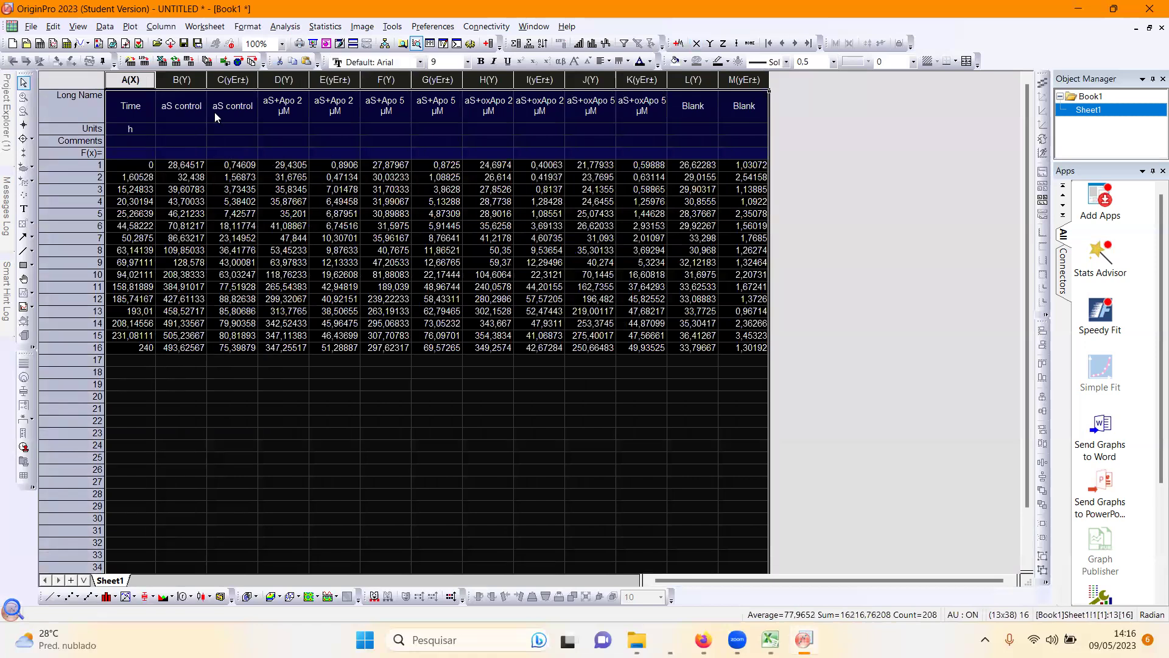
pyautogui.click(252, 179)
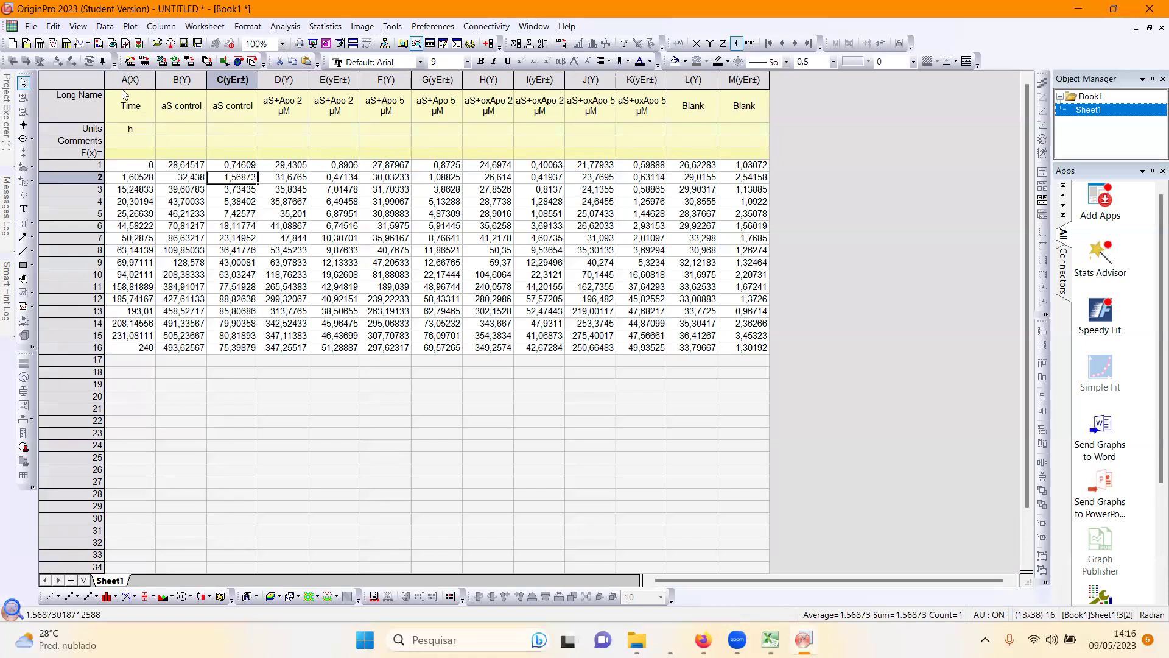
# Step: Plot columns A to C together with F and G as a Line + Symbol graph with error bars
pyautogui.moveTo(131, 80); pyautogui.dragTo(225, 80)
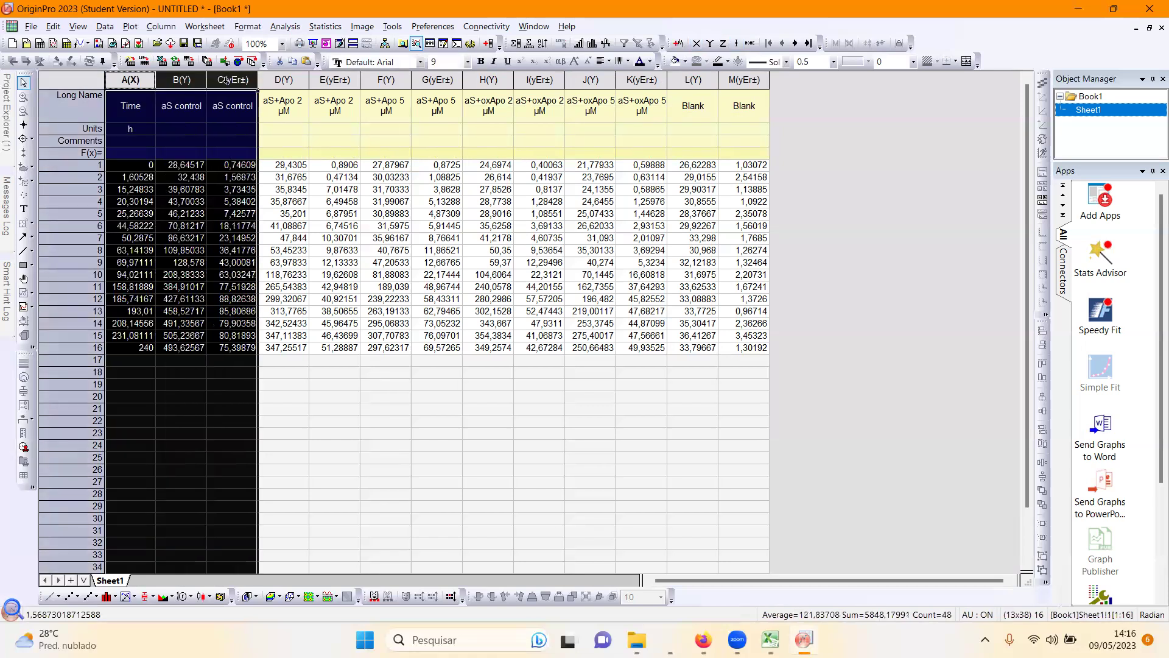
pyautogui.click(135, 81)
pyautogui.moveTo(135, 80); pyautogui.dragTo(223, 79)
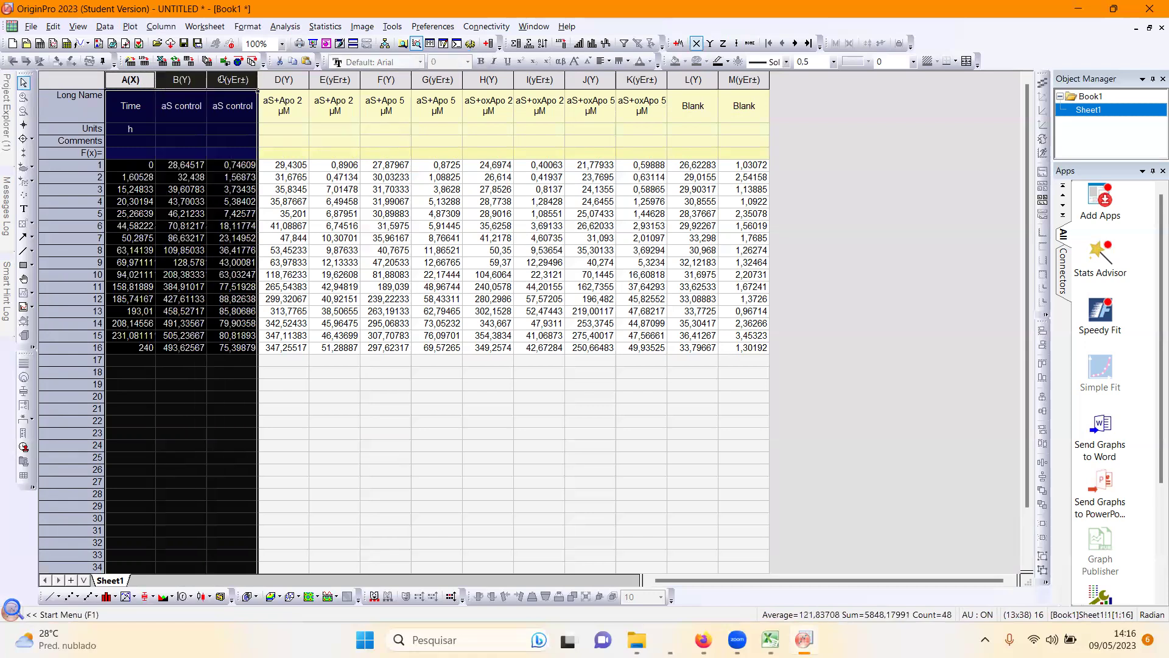
pyautogui.keyDown('ctrl'); pyautogui.click(386, 81); pyautogui.keyUp('ctrl')
pyautogui.keyDown('ctrl'); pyautogui.click(420, 81); pyautogui.keyUp('ctrl')
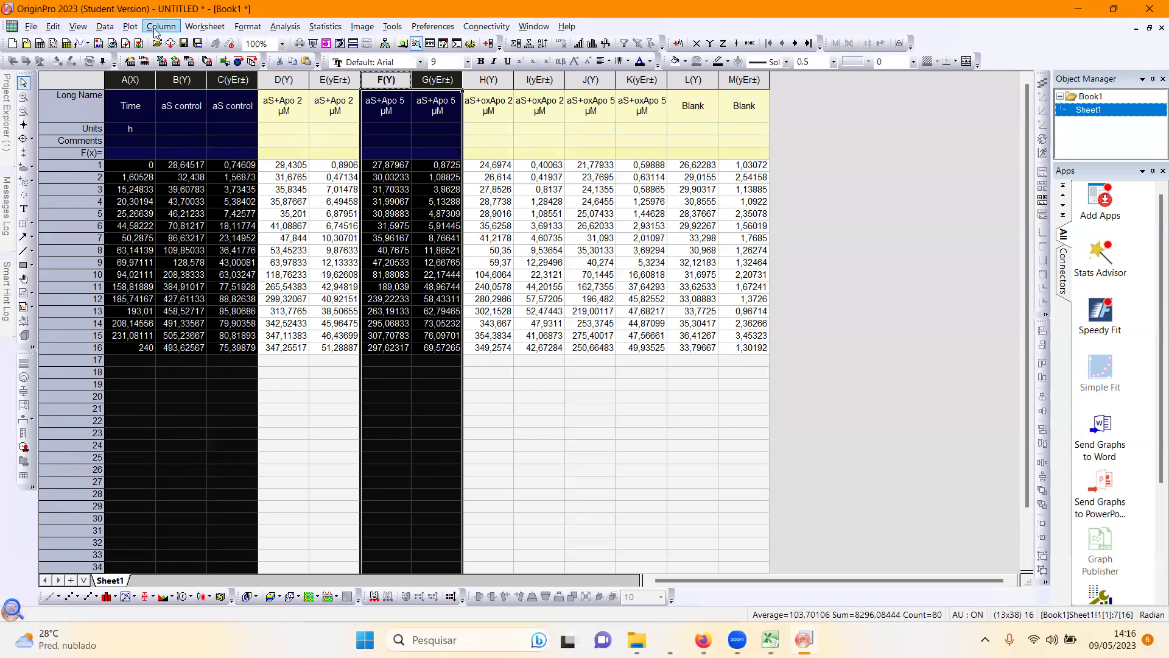
pyautogui.click(130, 27)
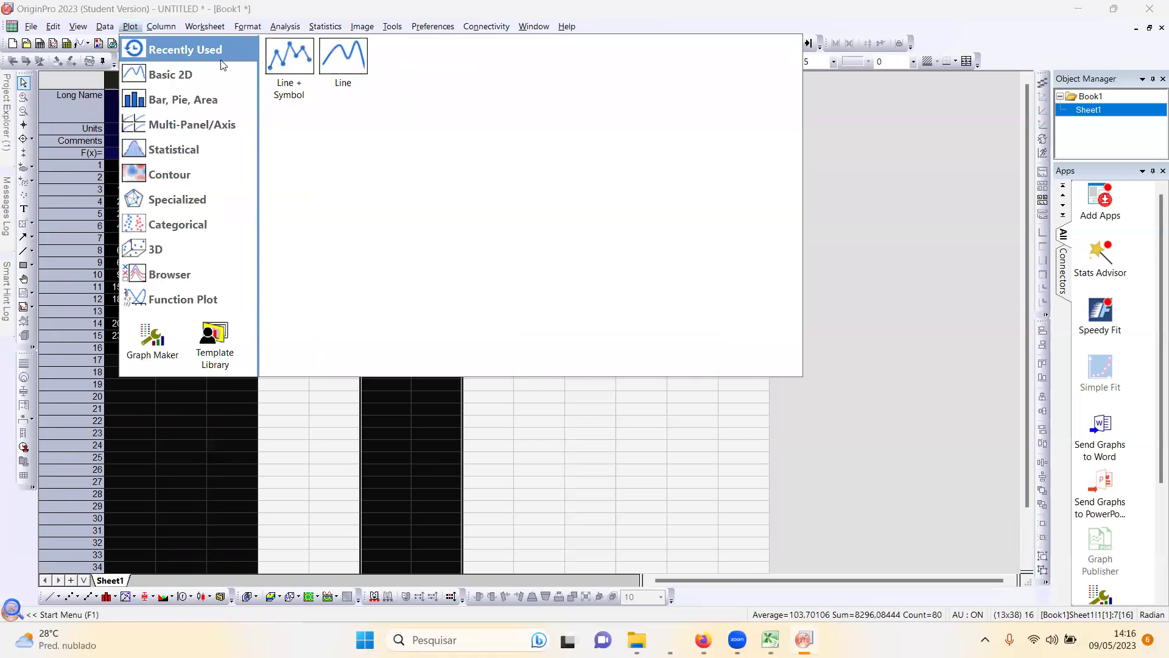
pyautogui.moveTo(230, 65)
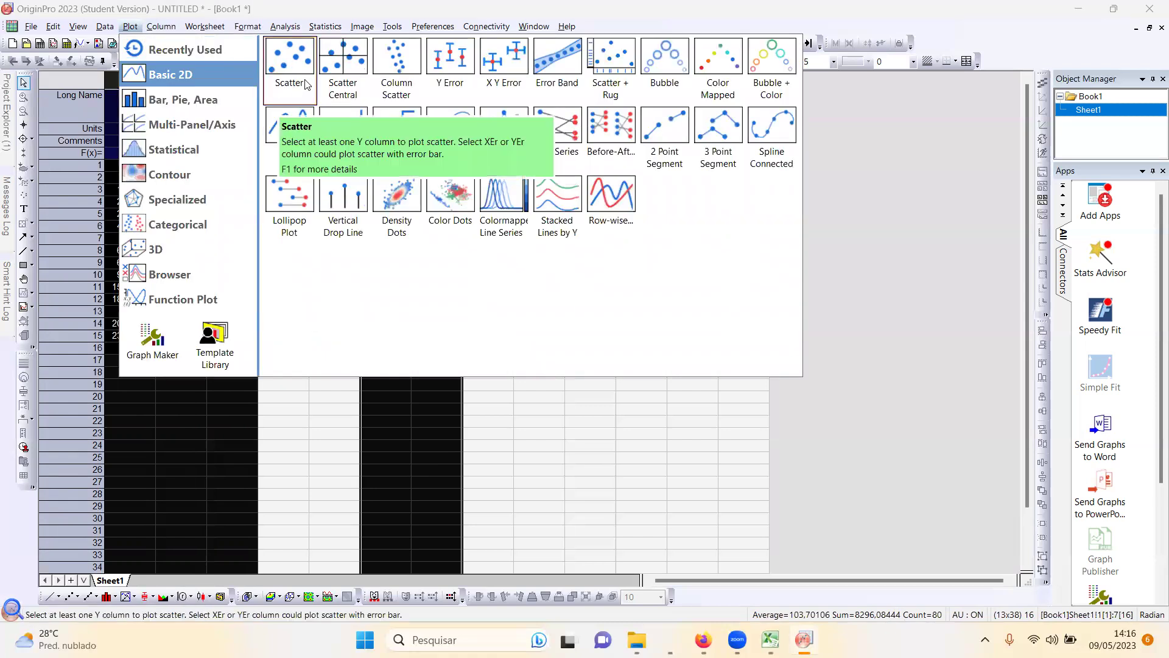
pyautogui.moveTo(181, 53)
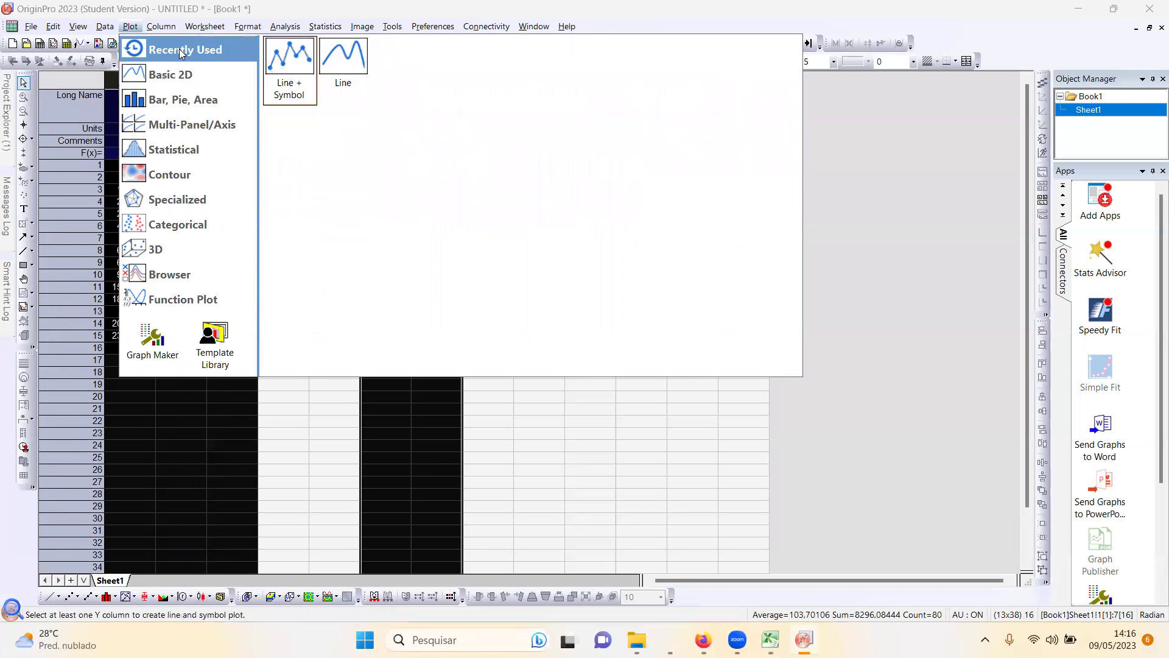
pyautogui.click(288, 65)
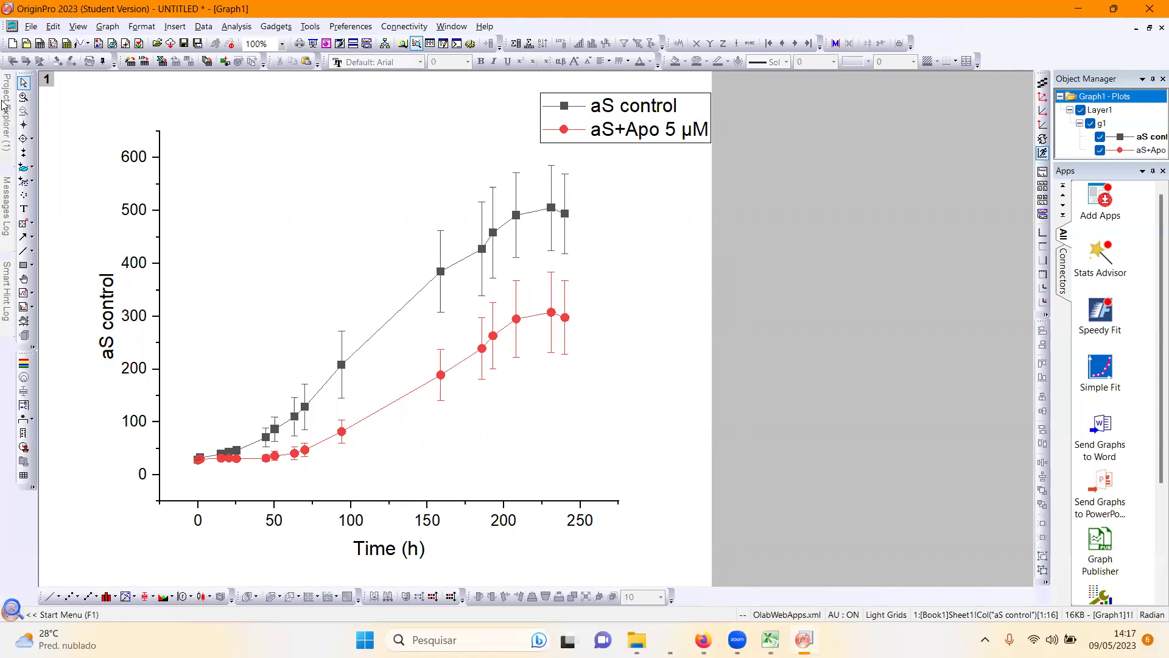
# Step: Delete the two-sample graph Graph1 from the project
pyautogui.moveTo(6, 110)
pyautogui.rightClick(56, 223)
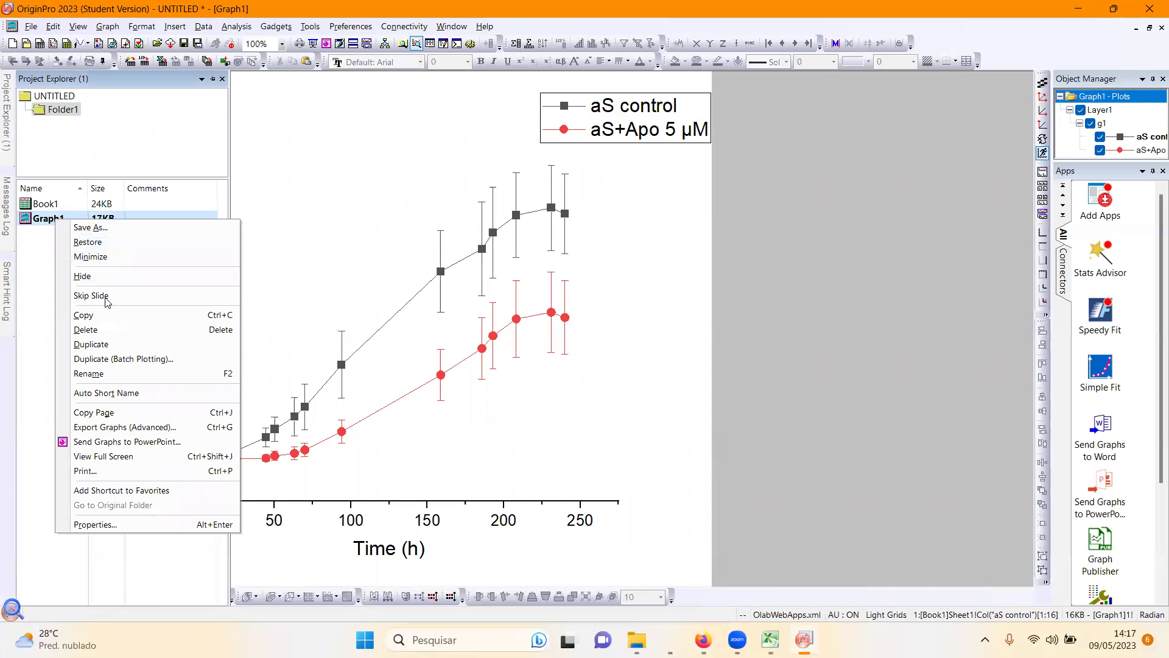
pyautogui.click(107, 329)
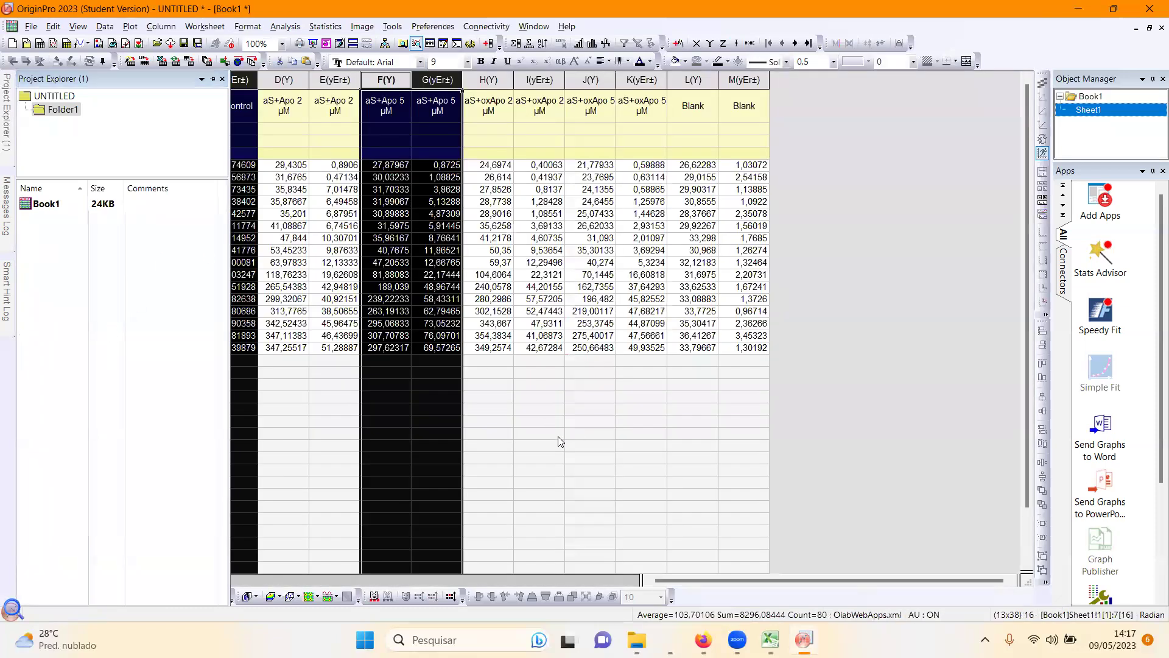
# Step: Plot all worksheet columns, A to M, as one Line + Symbol graph with error bars
pyautogui.click(556, 433)
pyautogui.moveTo(129, 79); pyautogui.dragTo(744, 91)
pyautogui.click(130, 26)
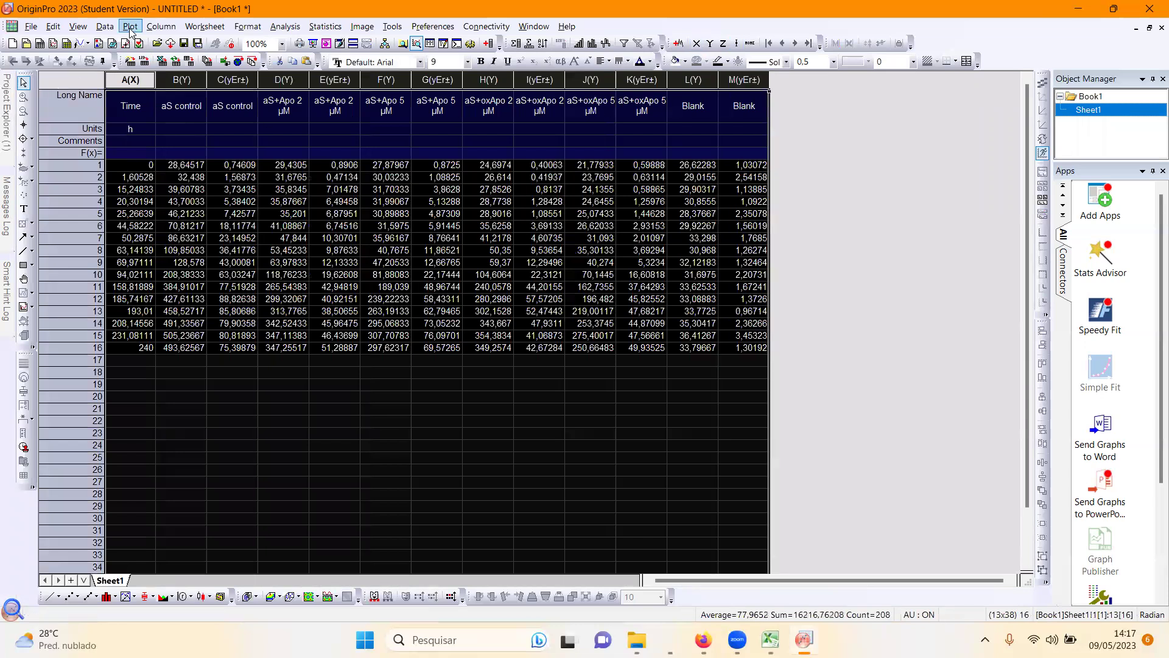
pyautogui.moveTo(185, 101)
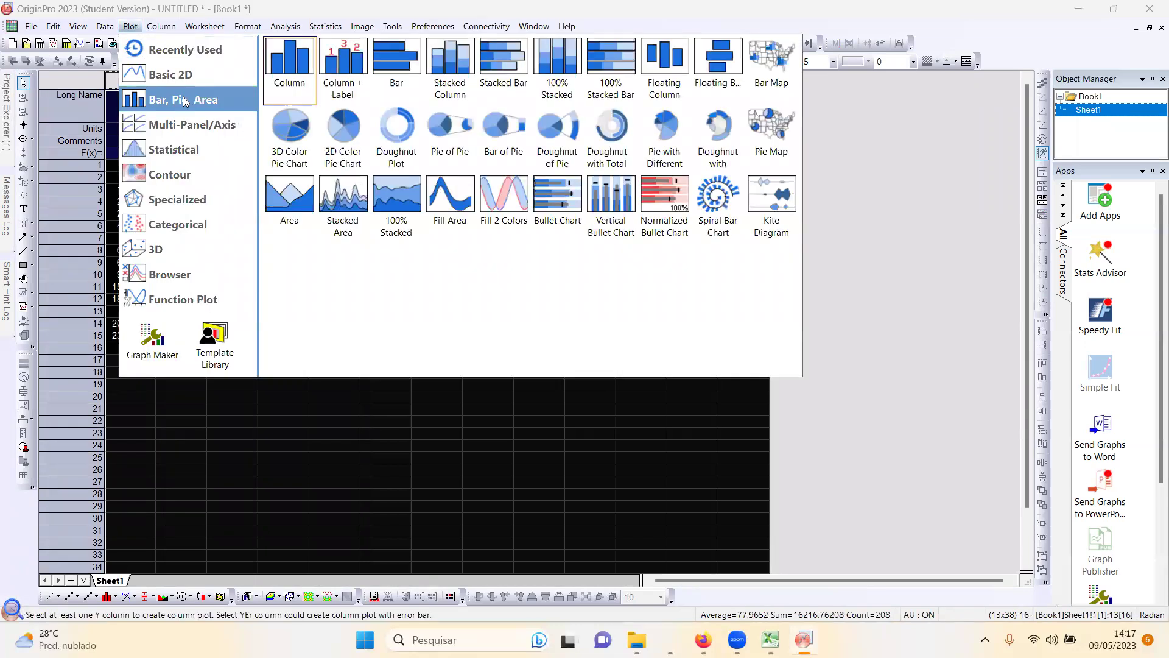
pyautogui.moveTo(195, 53)
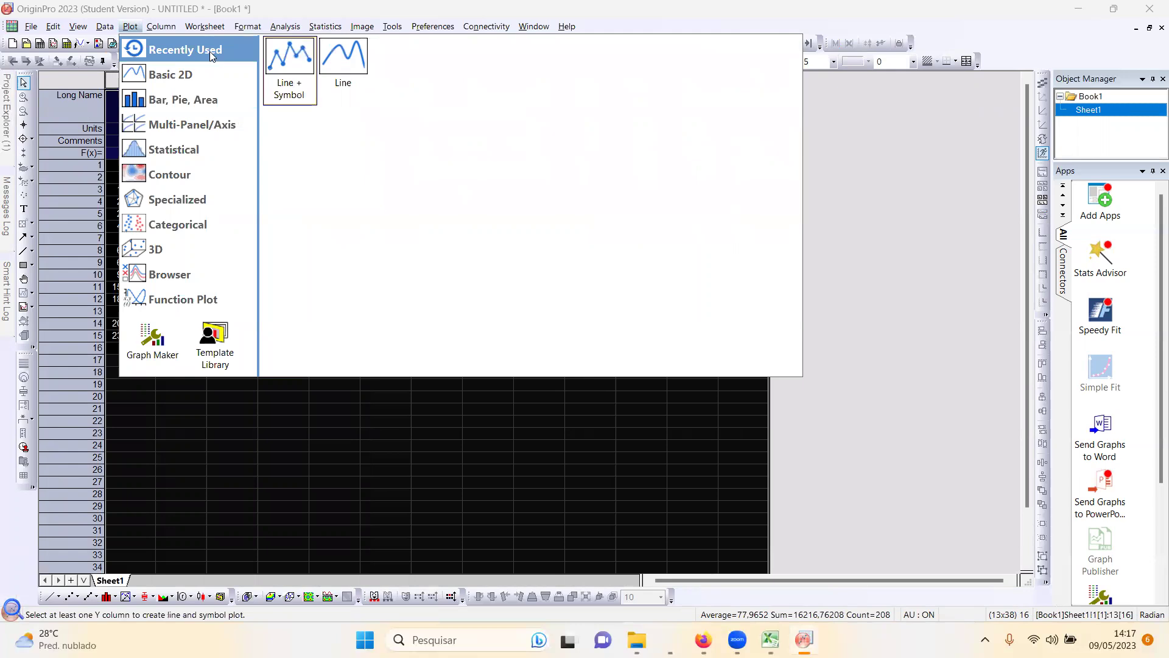
pyautogui.click(290, 64)
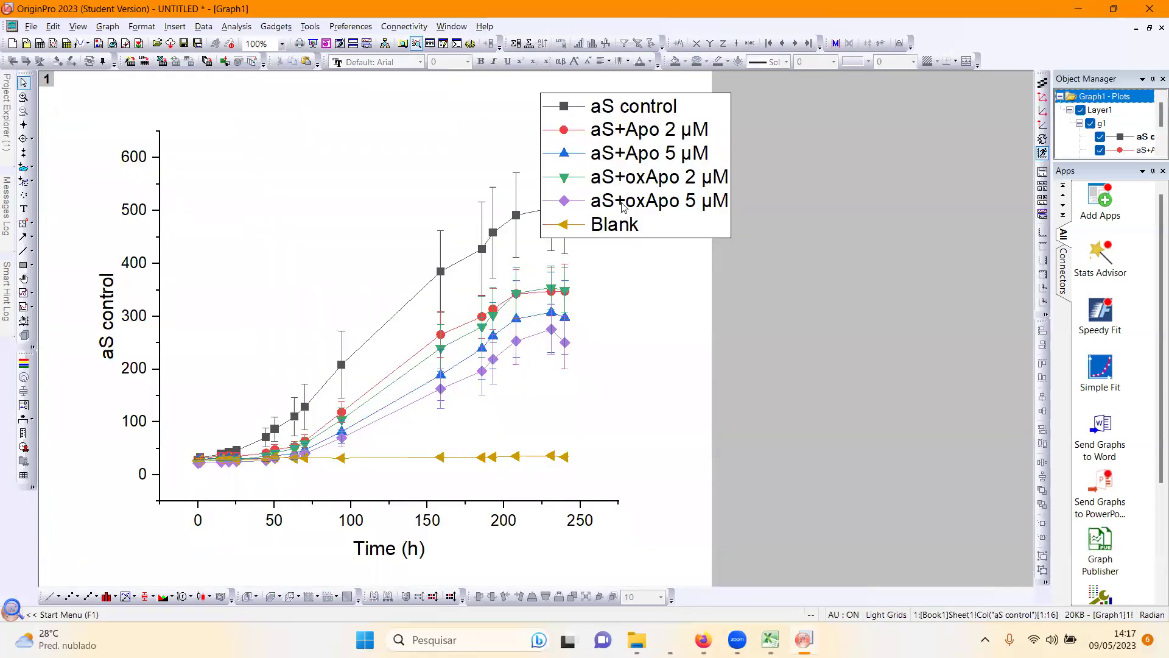
# Step: Move the legend into the empty upper-left area inside the graph axes
pyautogui.click(673, 236)
pyautogui.moveTo(675, 236); pyautogui.dragTo(307, 271)
pyautogui.click(674, 366)
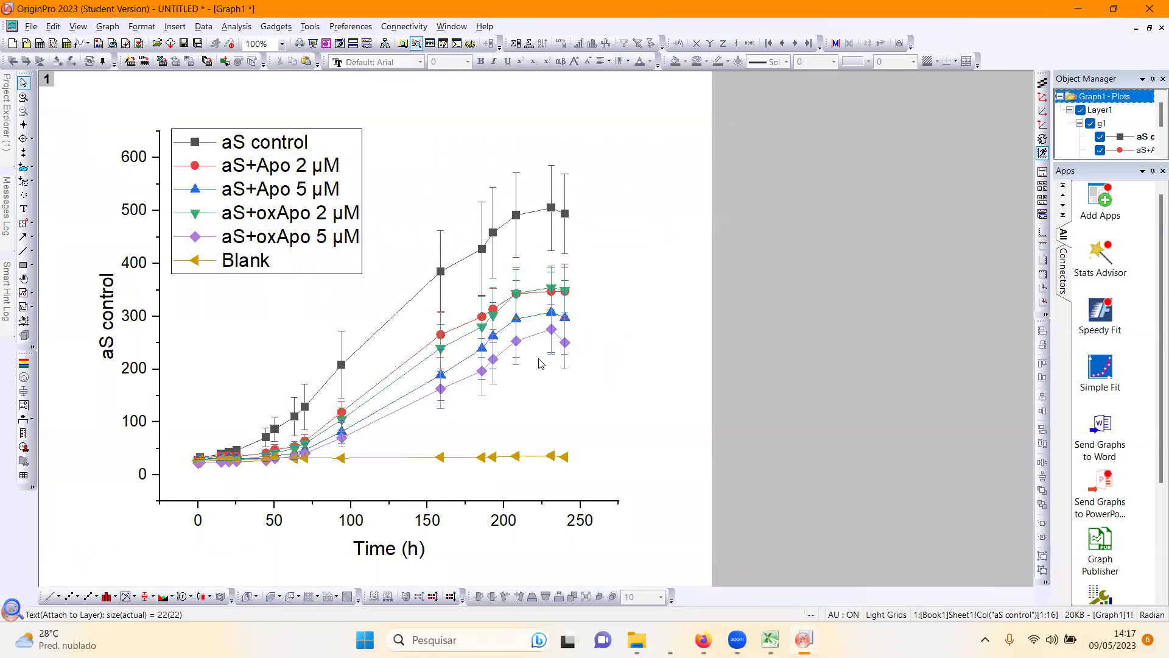
# Step: Replace the Y axis title text with ThT Fluorescence
pyautogui.moveTo(435, 280)
pyautogui.doubleClick(105, 311)
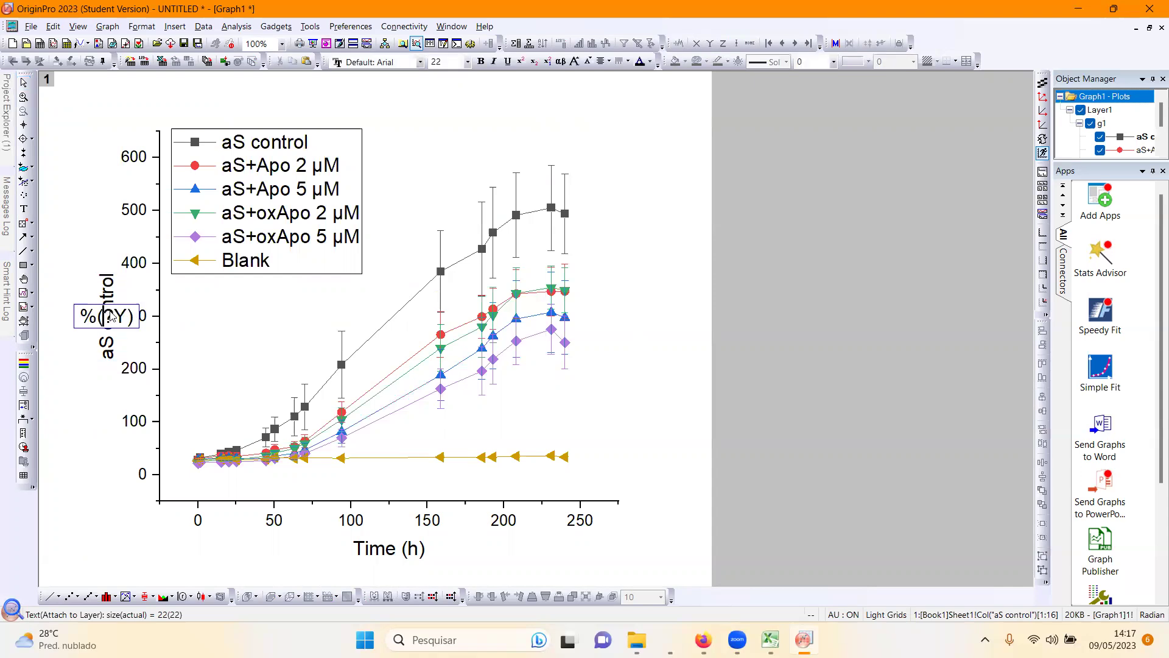
pyautogui.doubleClick(84, 317)
pyautogui.hotkey('ctrl', 'a')
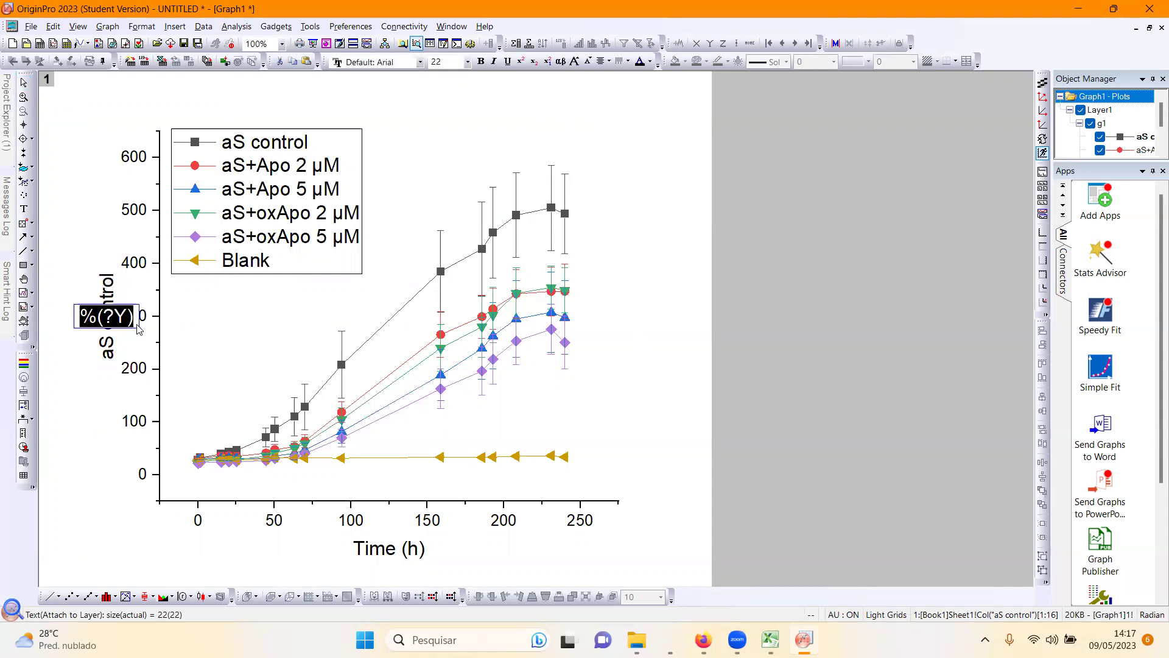
pyautogui.press('Delete')
pyautogui.write('ThT Fluorescen')
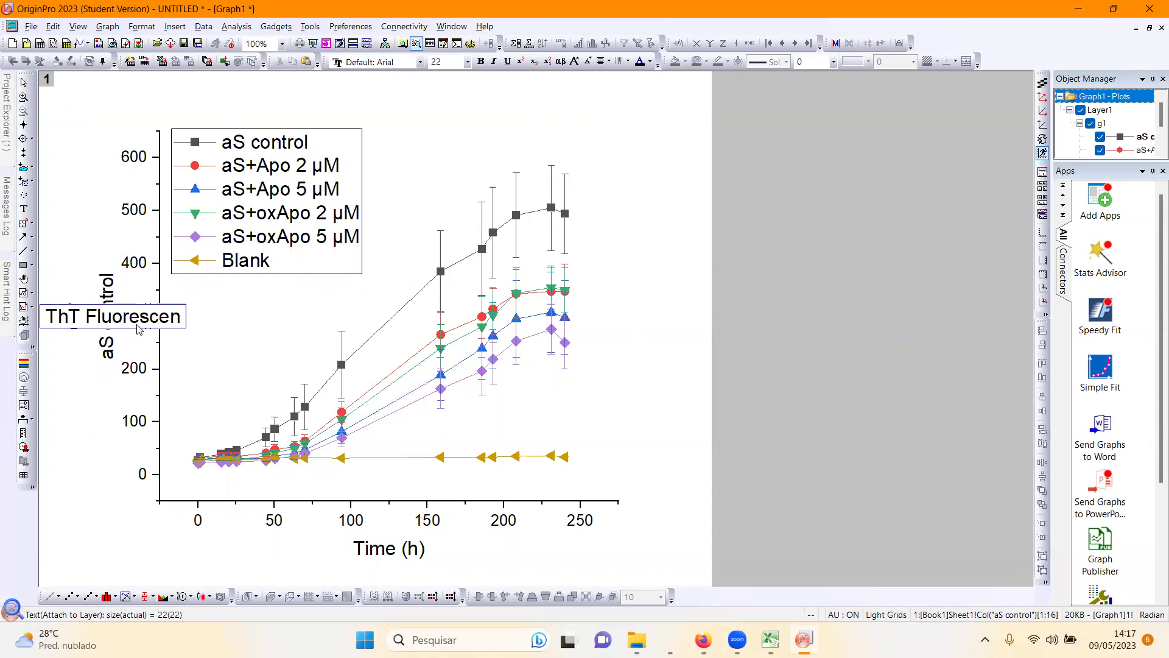
pyautogui.write('ce')
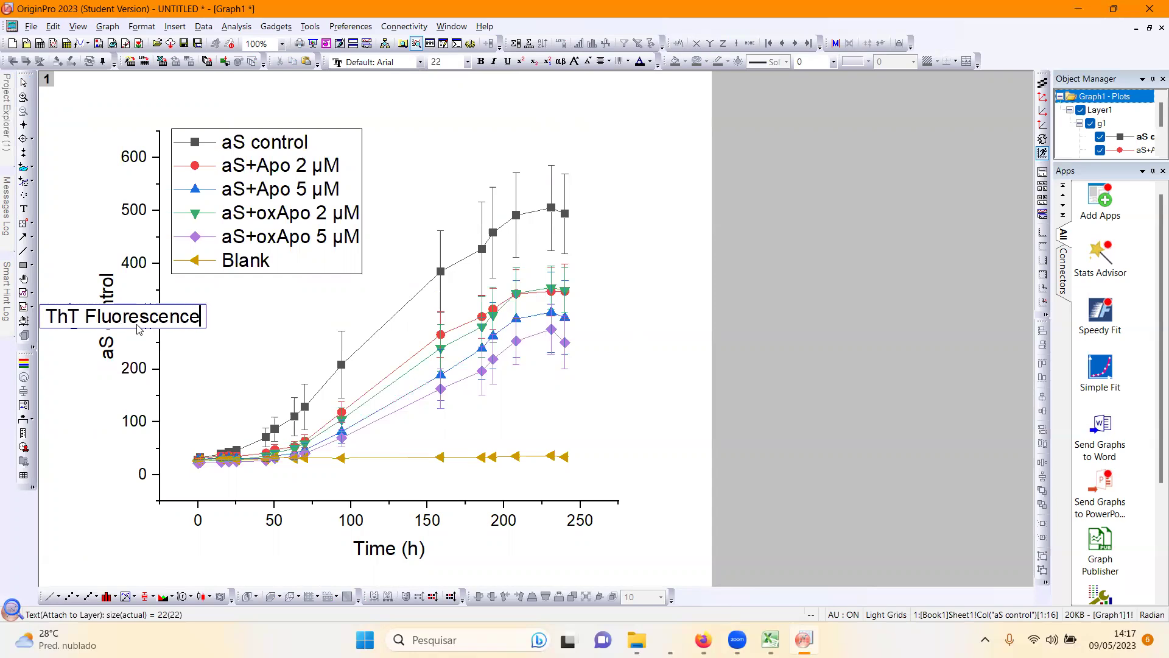
pyautogui.click(71, 501)
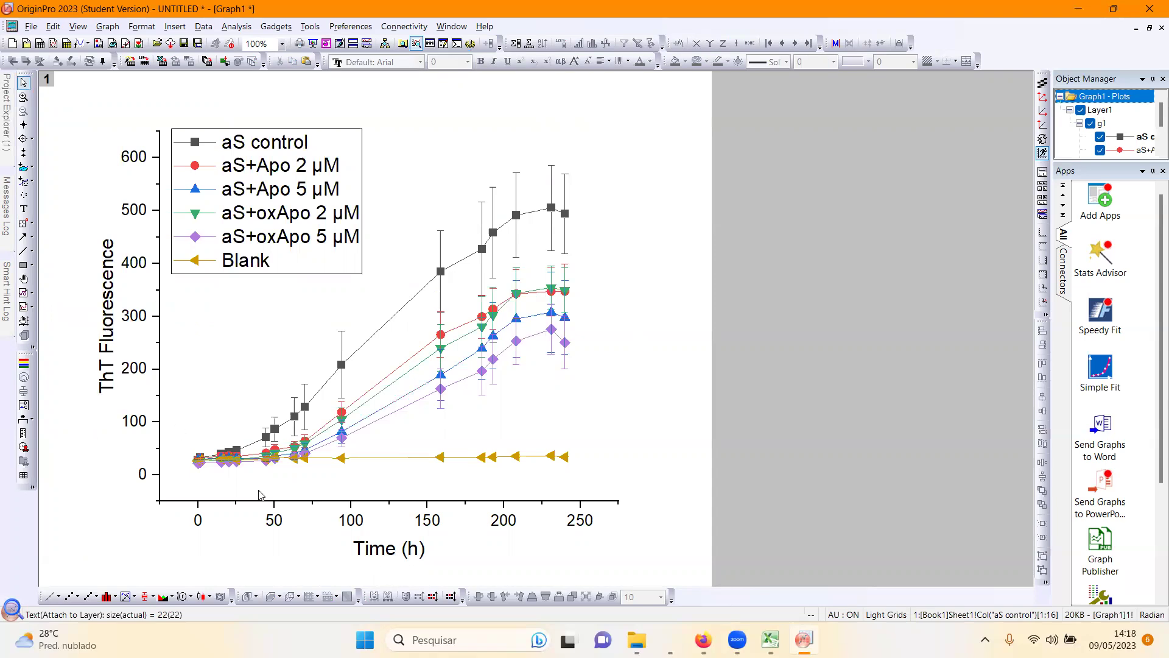
# Step: Nudge the Y axis title slightly left, away from the axis tick labels
pyautogui.click(110, 343)
pyautogui.press('Left')
pyautogui.press('Left')
pyautogui.press('Left')
pyautogui.press('Left')
pyautogui.press('Left')
pyautogui.press('Left')
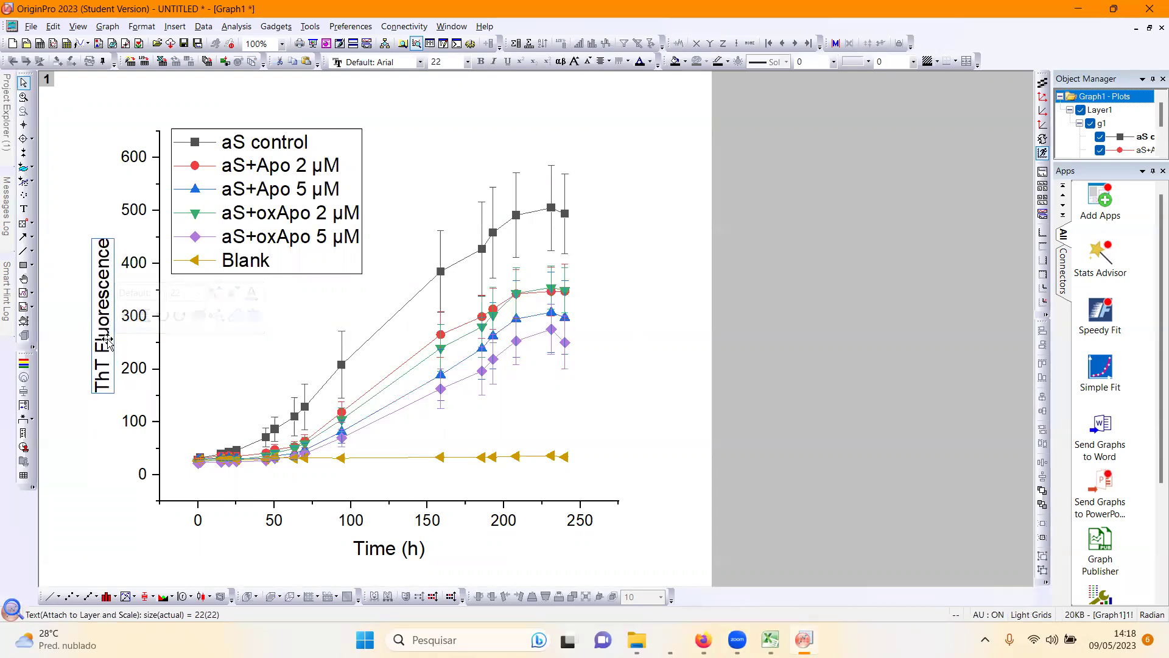
# Step: Set the whole Y axis title to font size 36 and make it bold
pyautogui.doubleClick(105, 350)
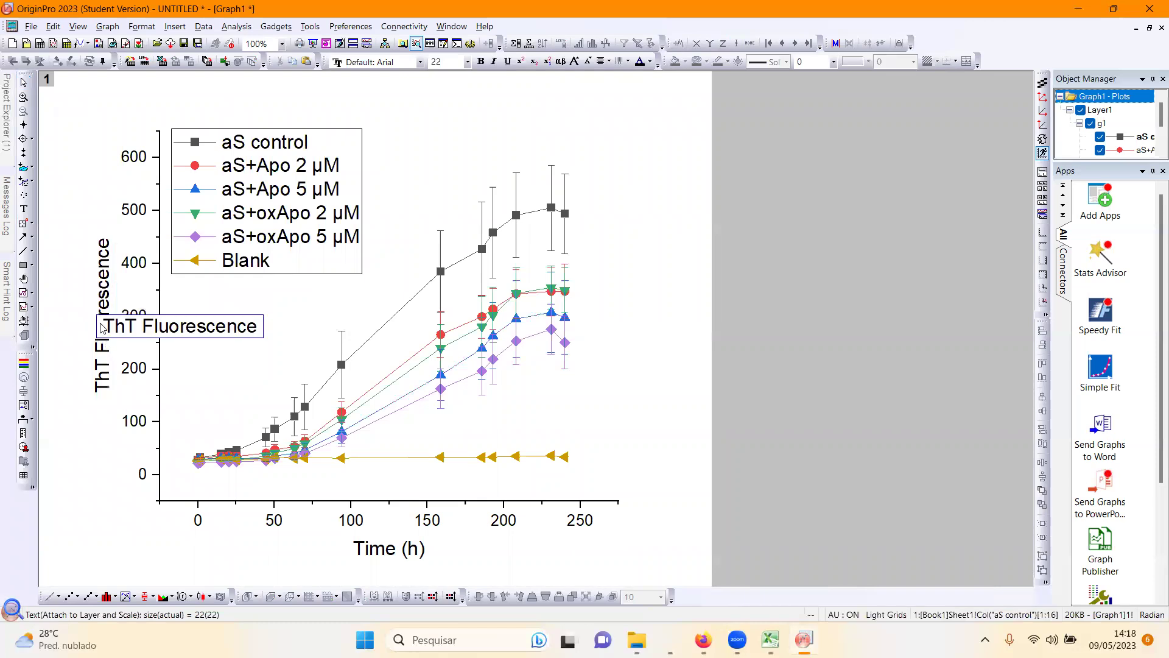
pyautogui.moveTo(103, 326); pyautogui.dragTo(291, 324)
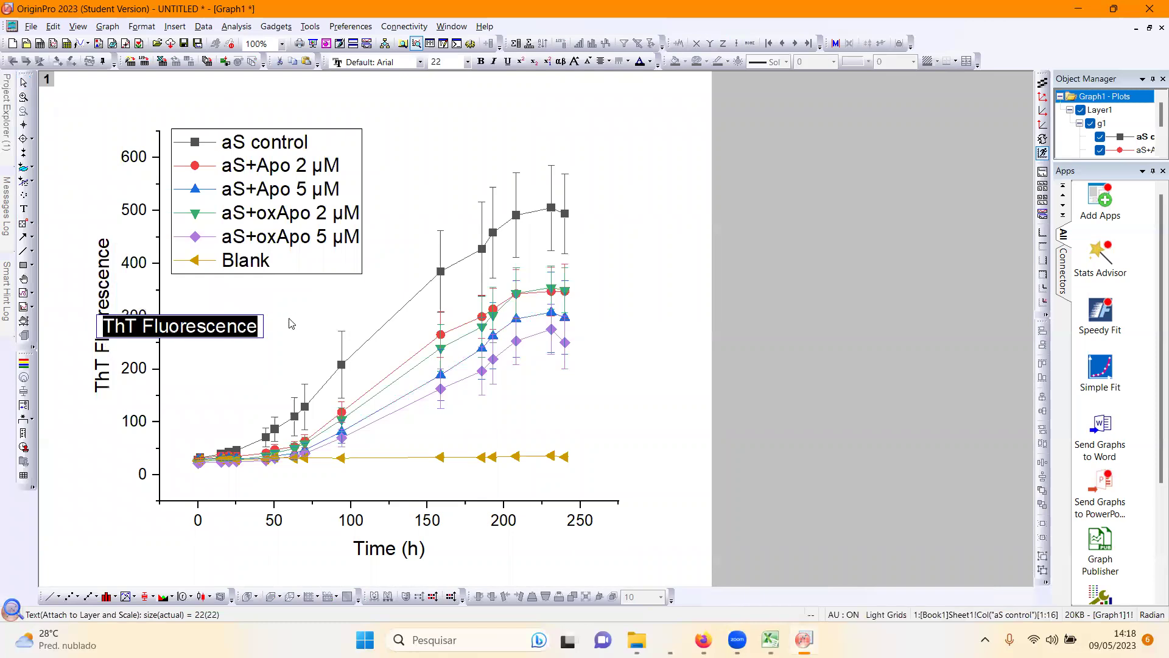
pyautogui.click(467, 61)
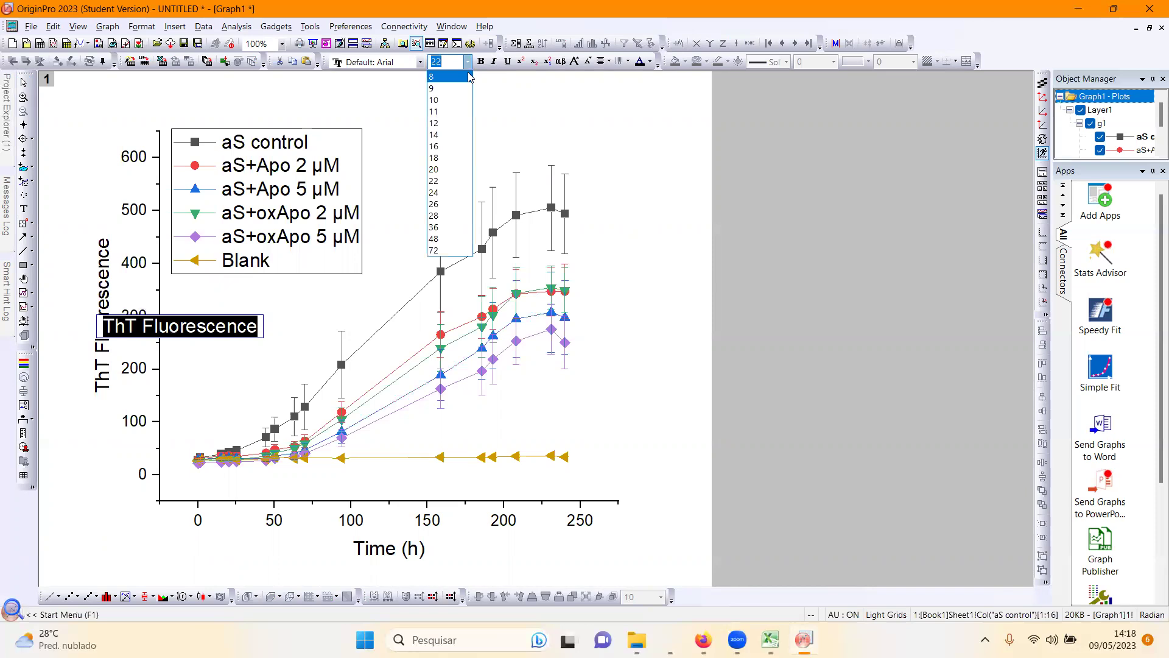
pyautogui.click(450, 227)
pyautogui.click(480, 62)
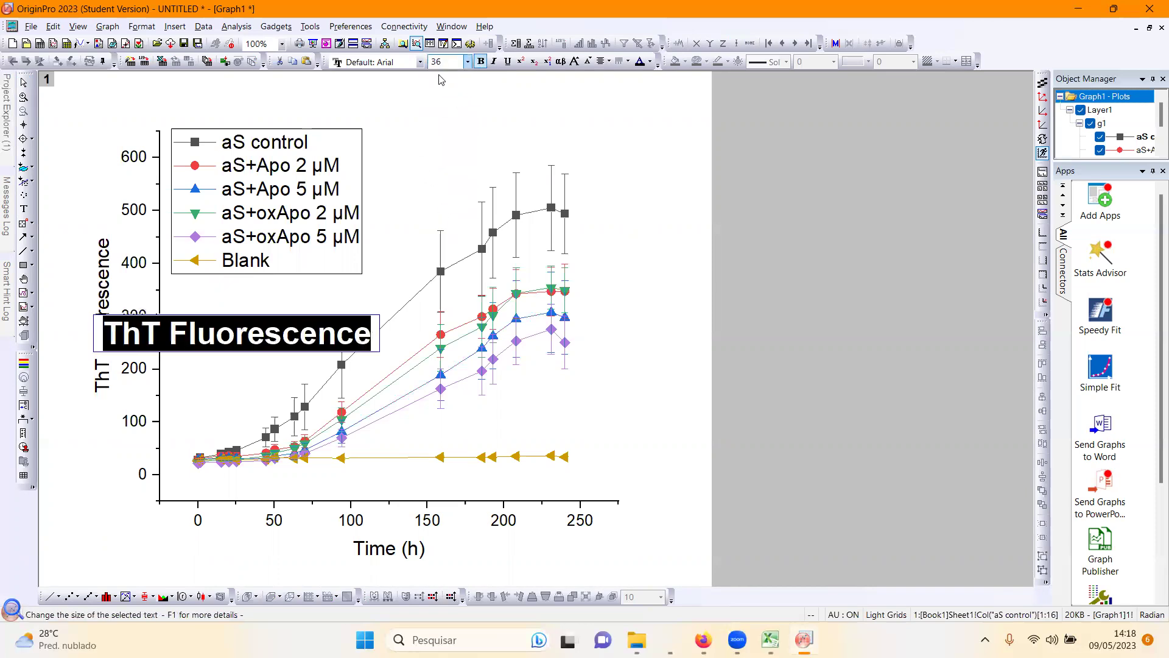
pyautogui.click(76, 475)
# Step: Format the X axis title Time (h) as bold with font size 36
pyautogui.doubleClick(377, 552)
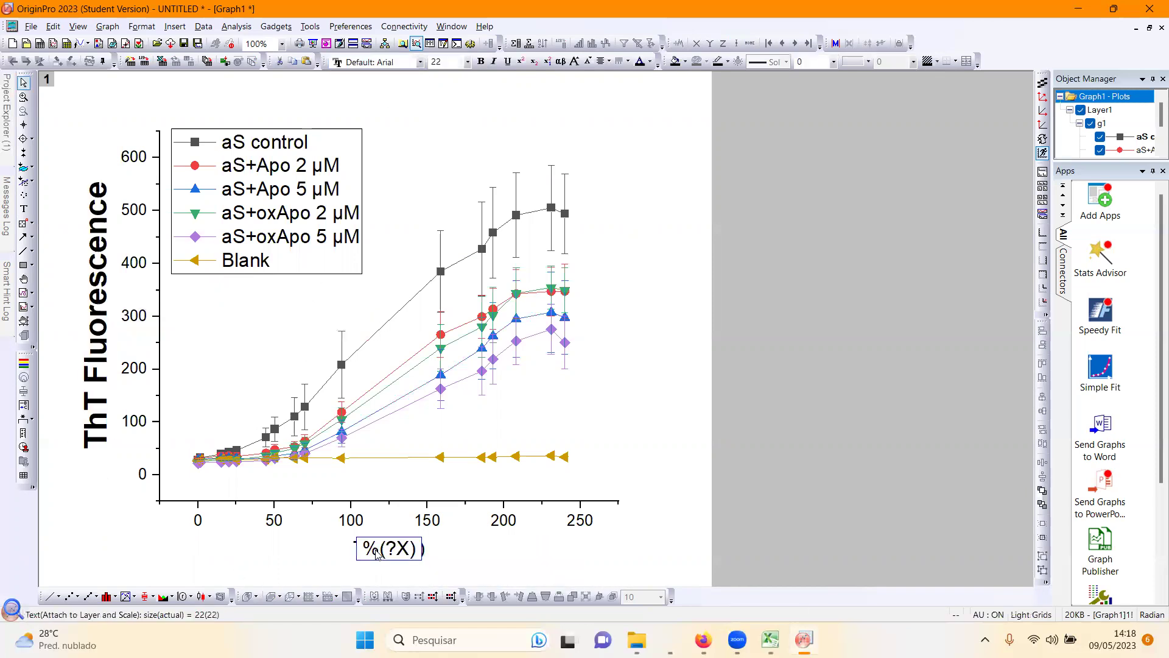
pyautogui.moveTo(360, 548); pyautogui.dragTo(419, 550)
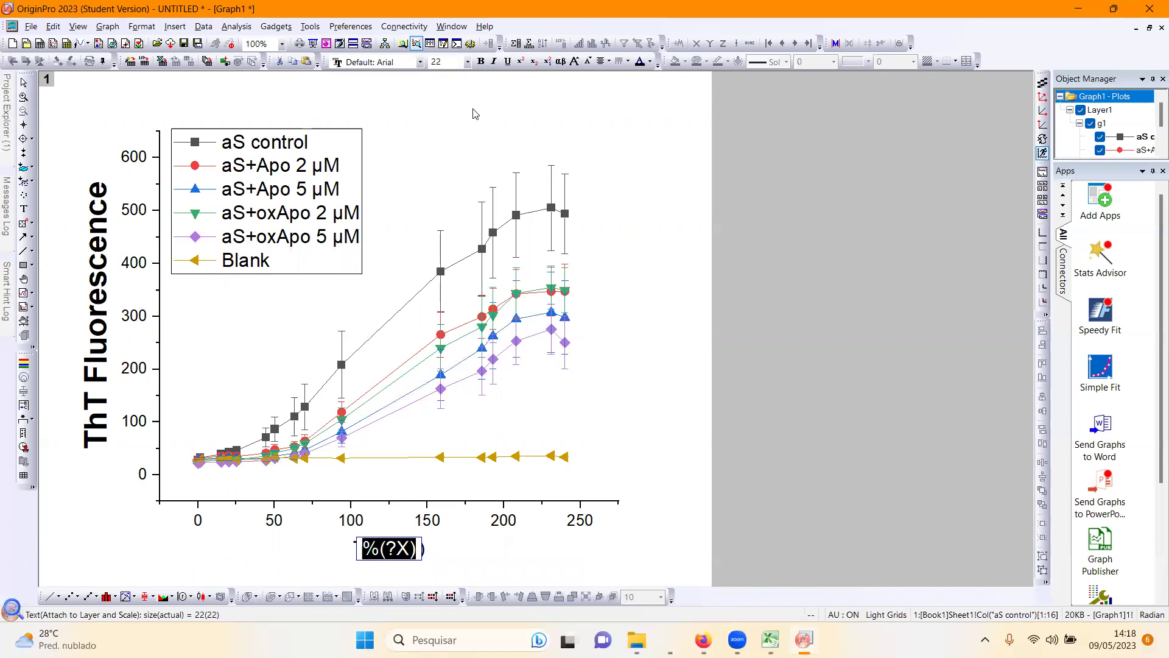
pyautogui.click(480, 62)
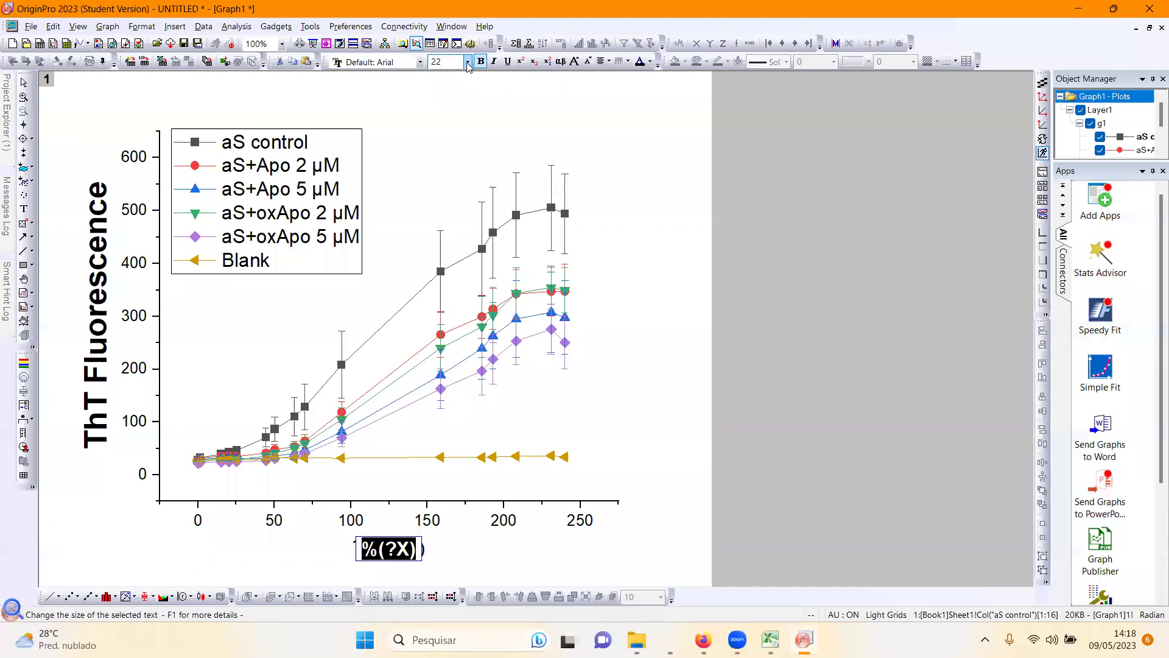
pyautogui.click(467, 62)
pyautogui.click(445, 228)
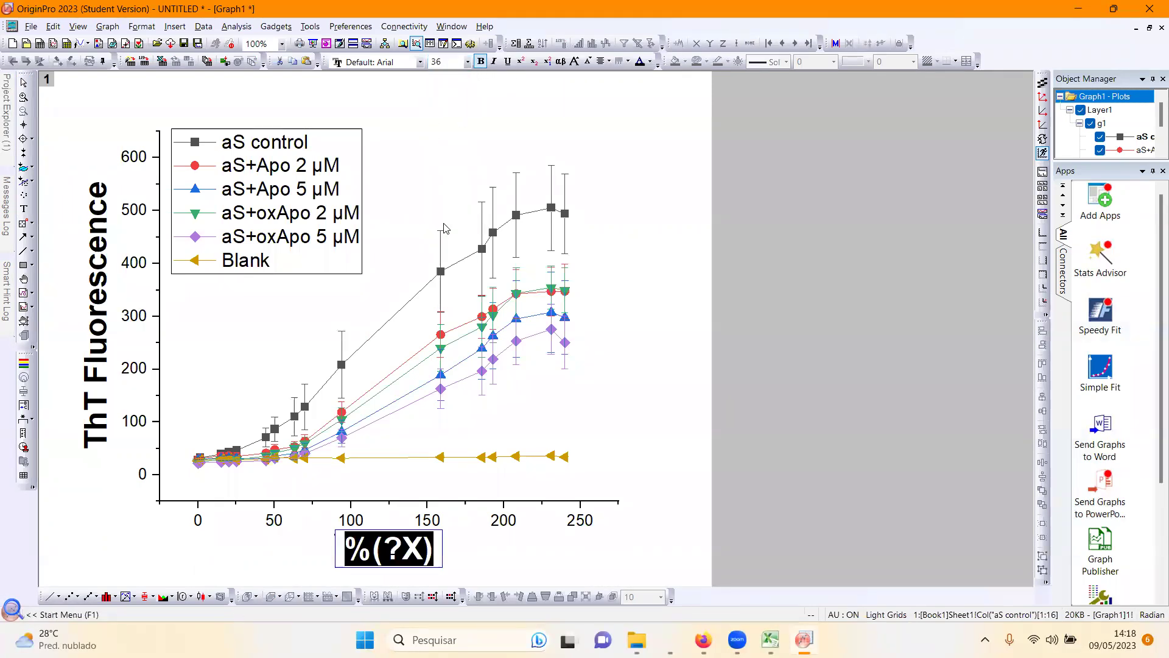
pyautogui.click(486, 578)
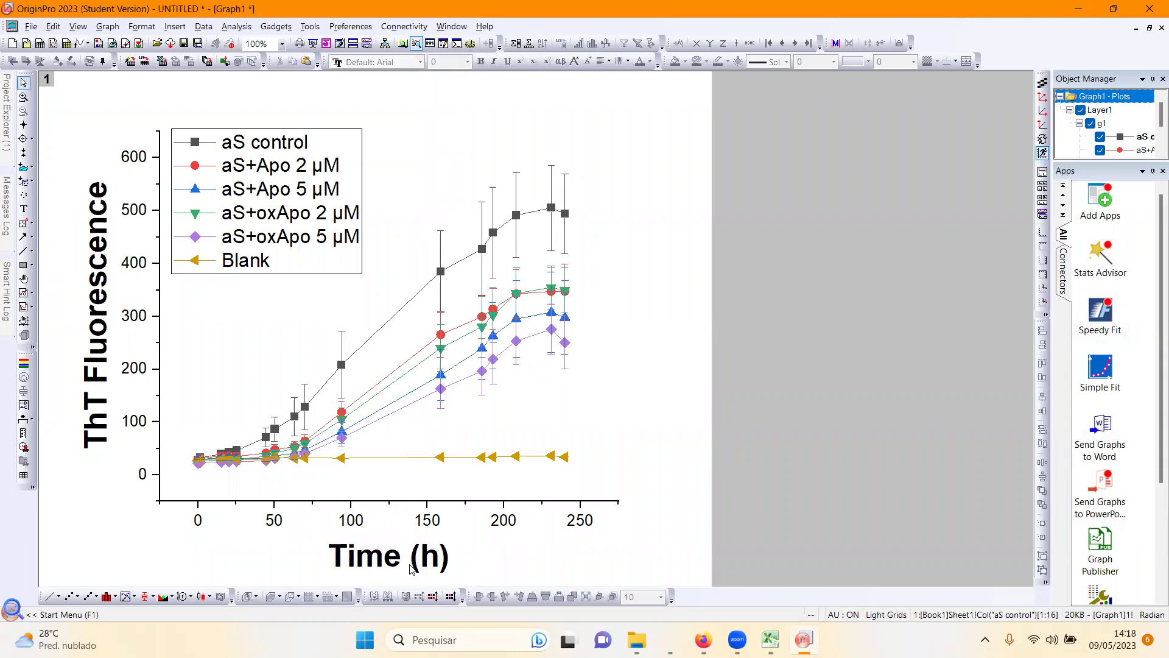
# Step: Set the X axis tick labels to font size 28 and make them bold
pyautogui.click(199, 521)
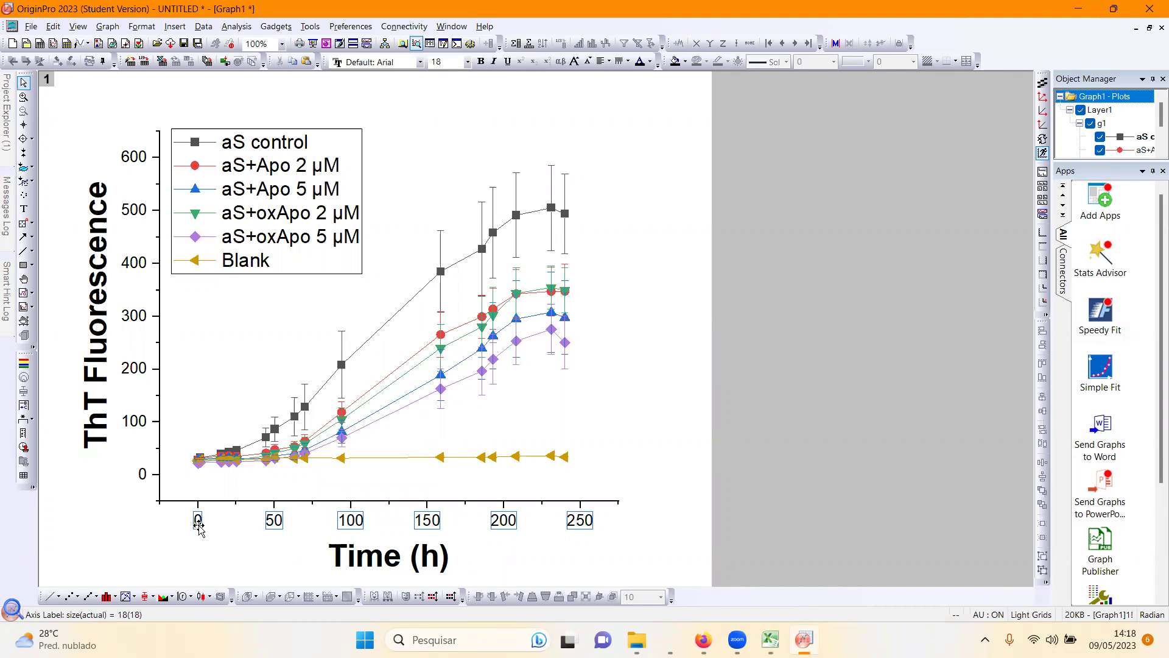
pyautogui.click(467, 62)
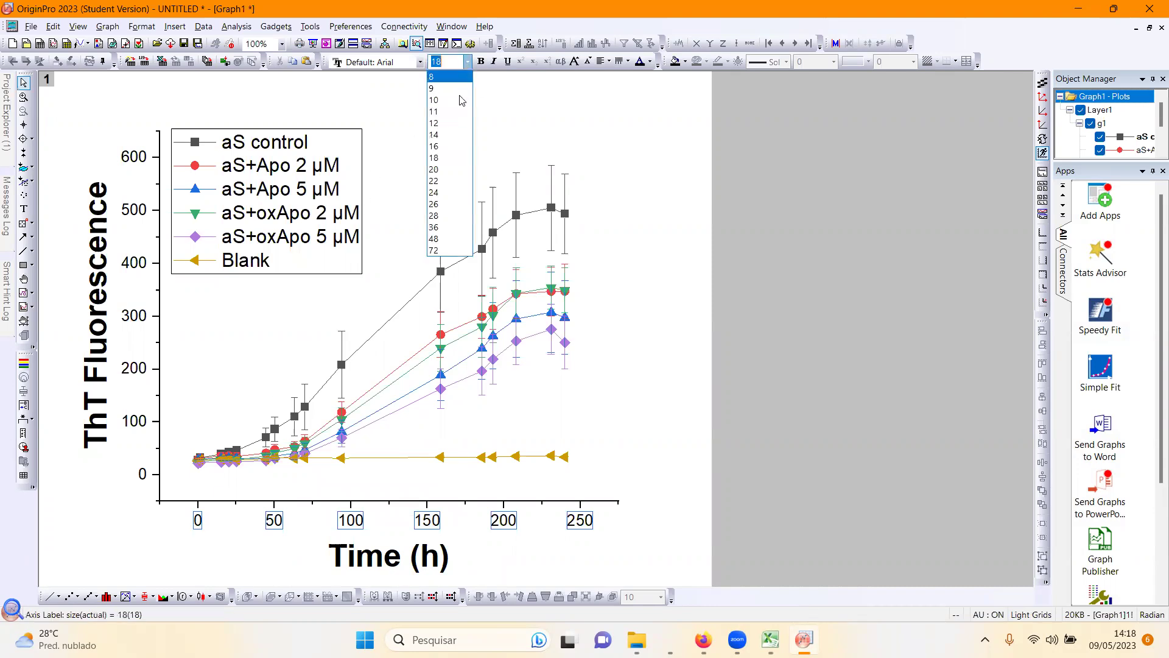
pyautogui.click(449, 216)
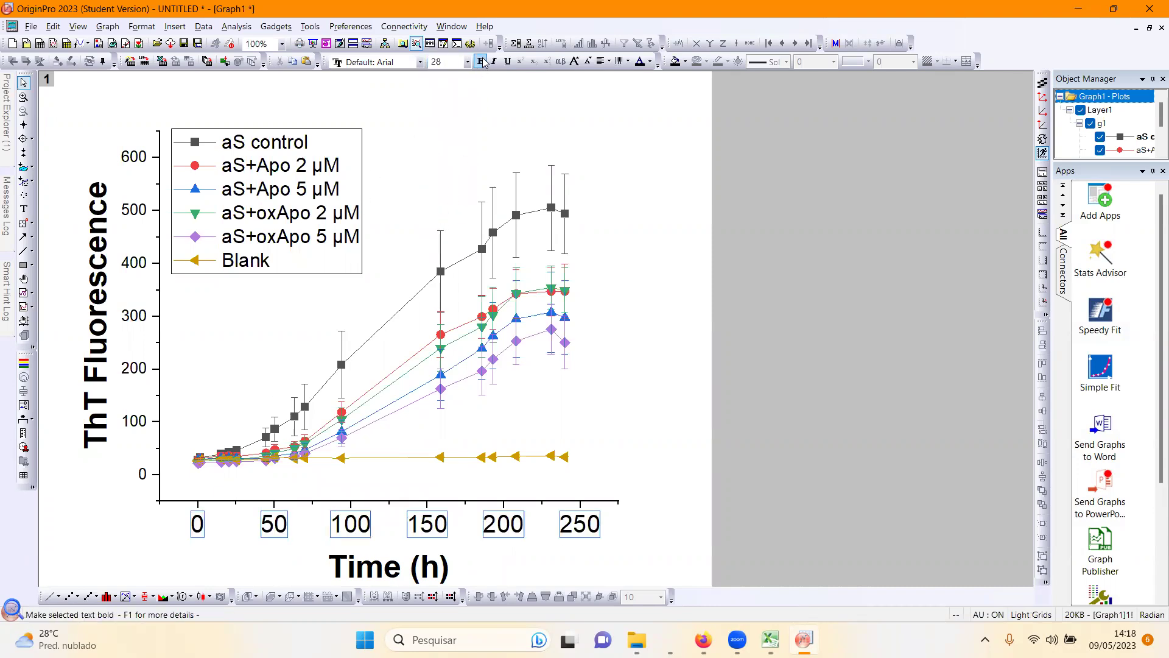
# Step: Set the Y axis tick labels to font size 28 and make them bold
pyautogui.click(140, 425)
pyautogui.click(467, 61)
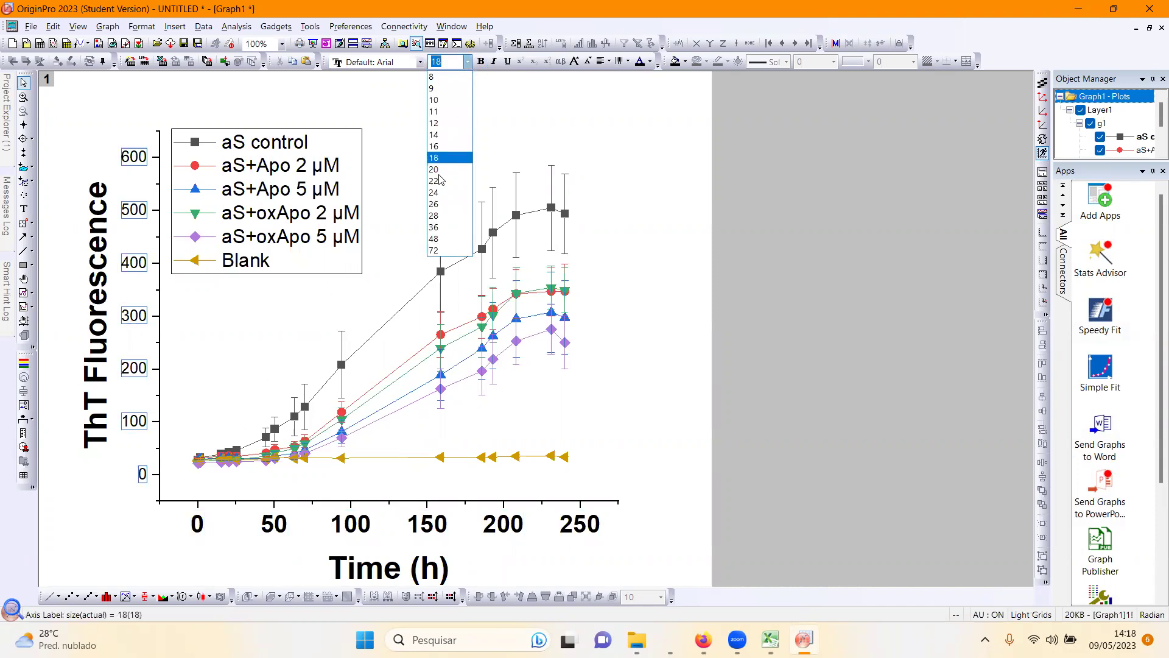
pyautogui.click(441, 216)
pyautogui.click(481, 62)
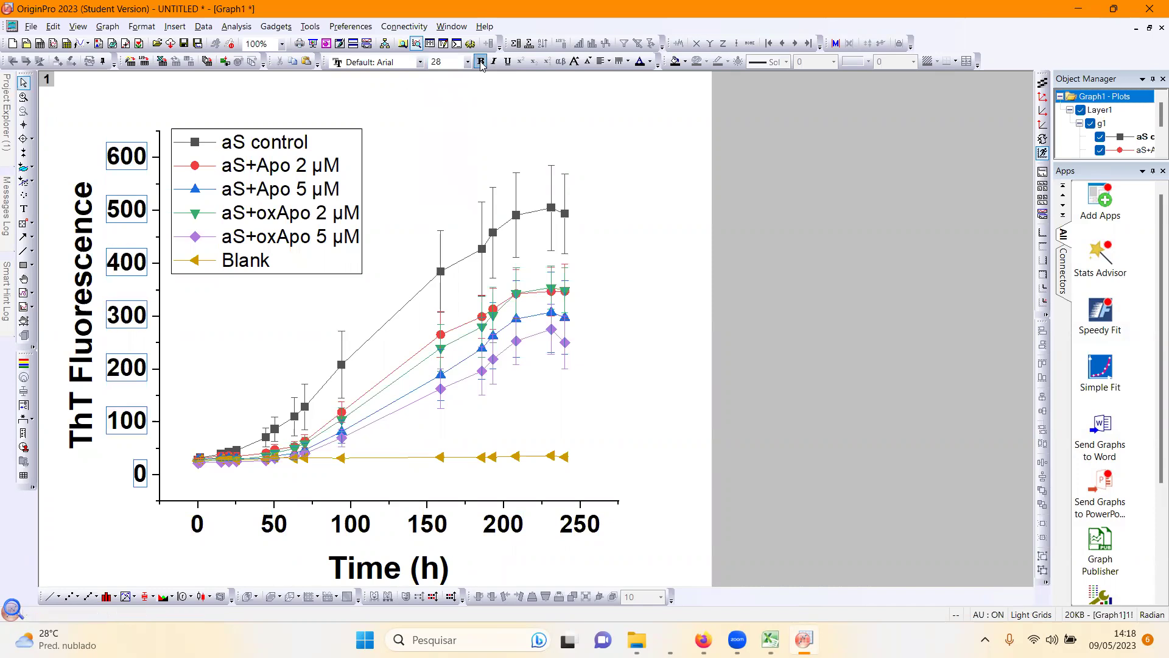
pyautogui.click(245, 348)
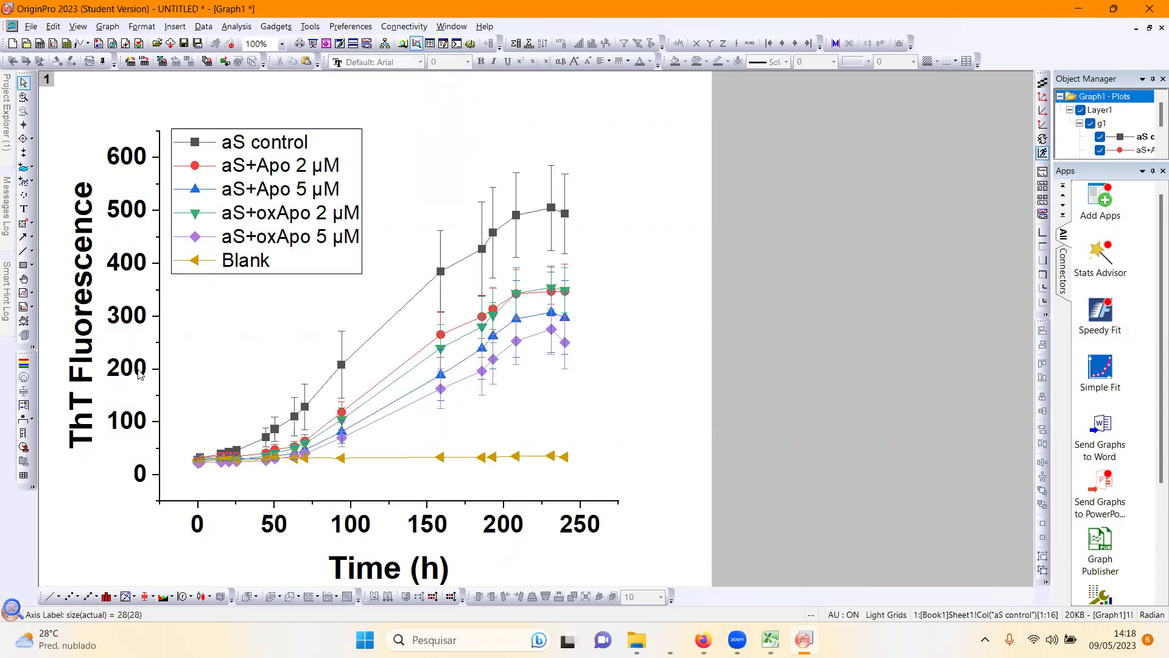
# Step: Set the line width of all the grouped plots to 3 in the plot details
pyautogui.click(391, 317)
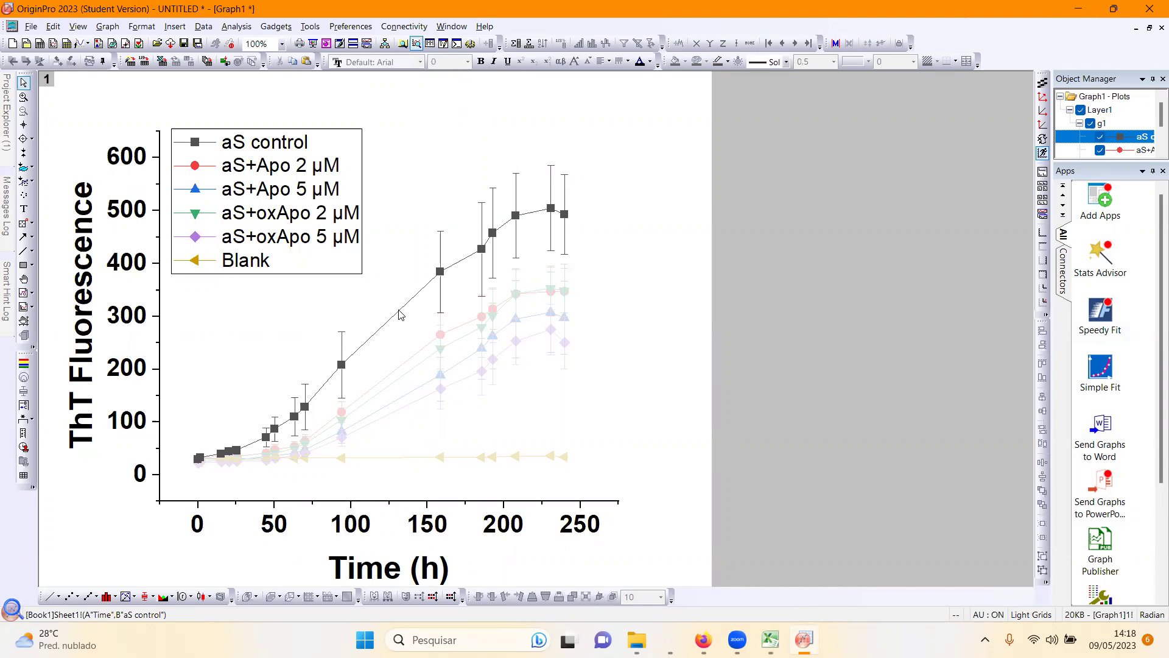
pyautogui.rightClick(400, 316)
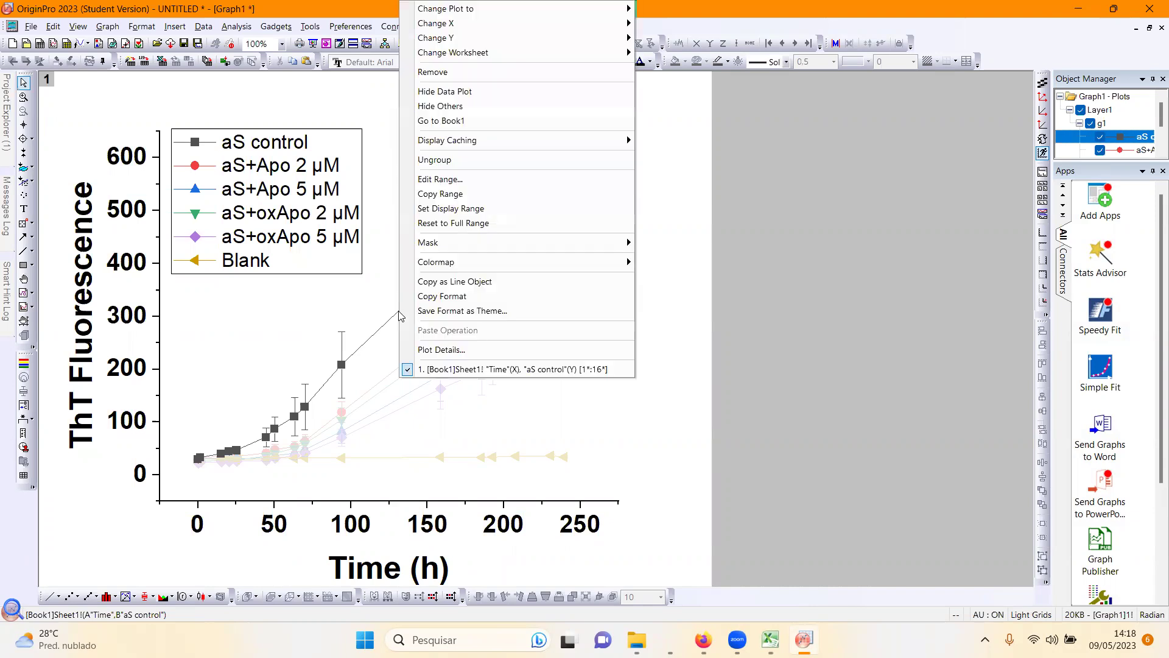
pyautogui.click(436, 350)
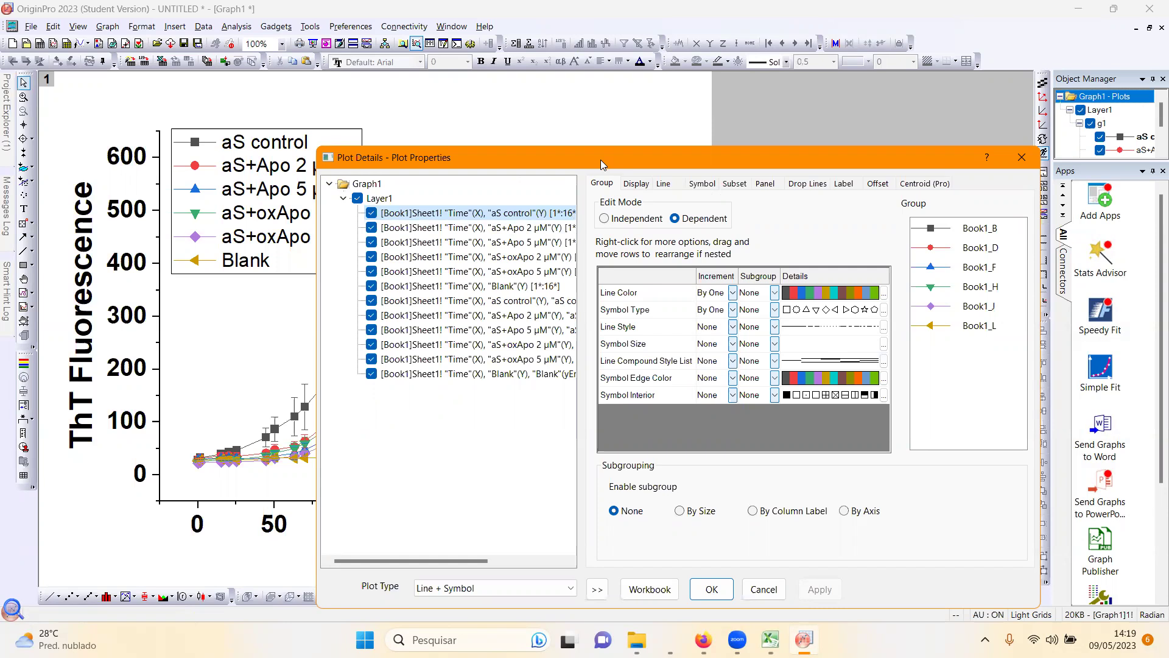
pyautogui.moveTo(601, 160); pyautogui.dragTo(796, 119)
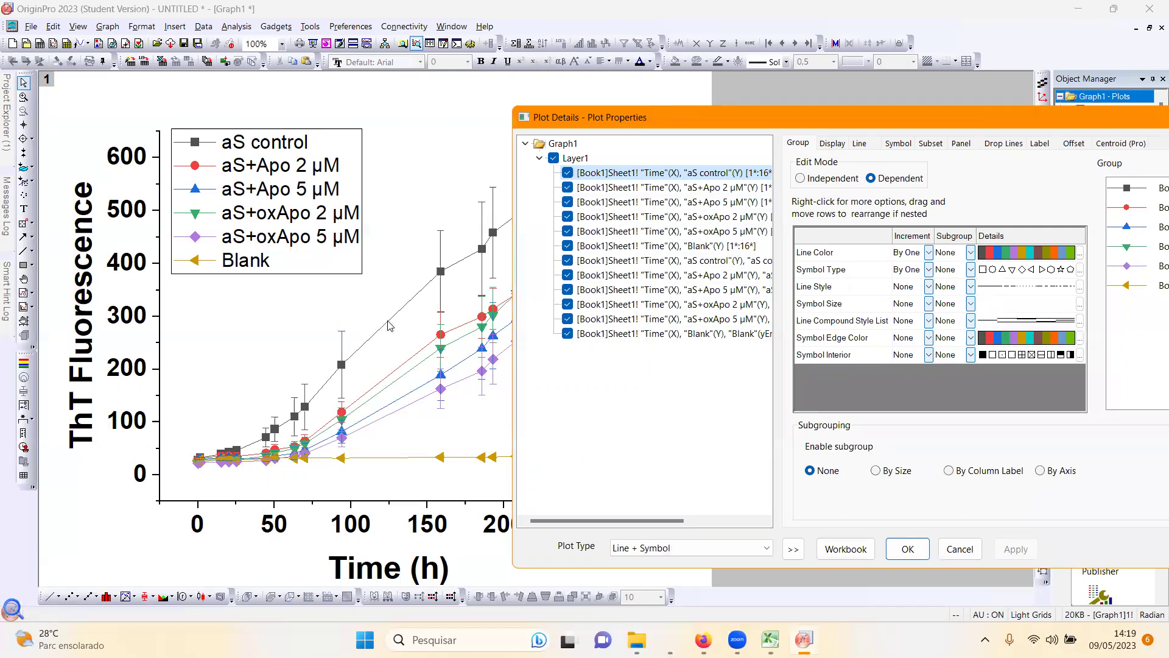
pyautogui.click(832, 144)
pyautogui.click(859, 145)
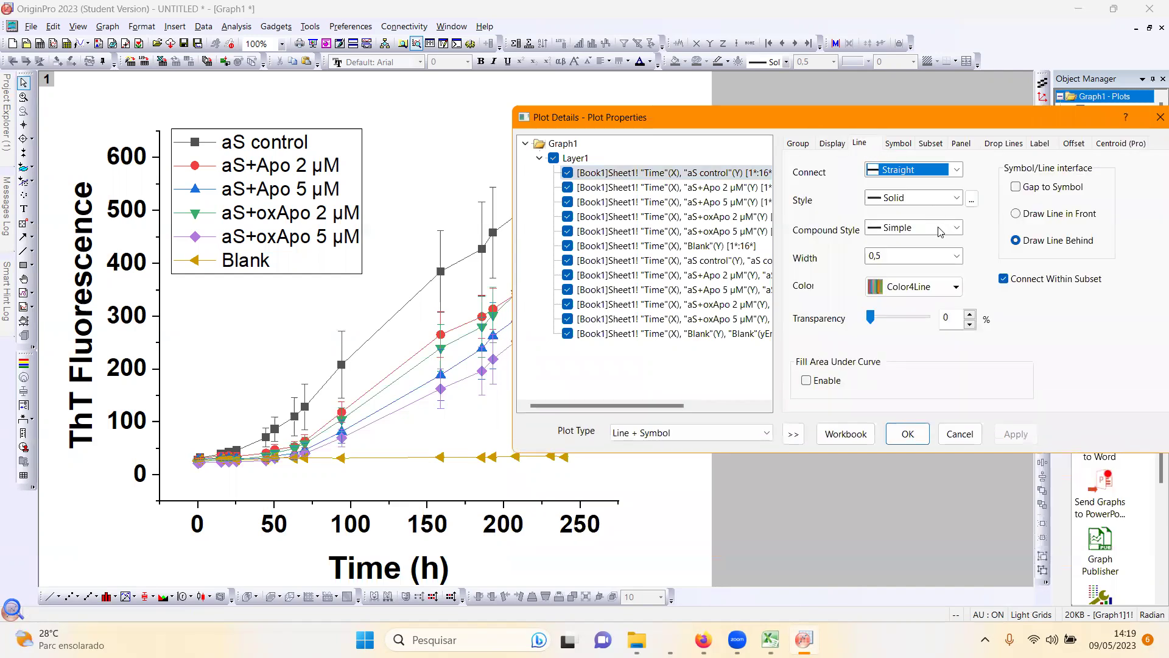
pyautogui.click(956, 256)
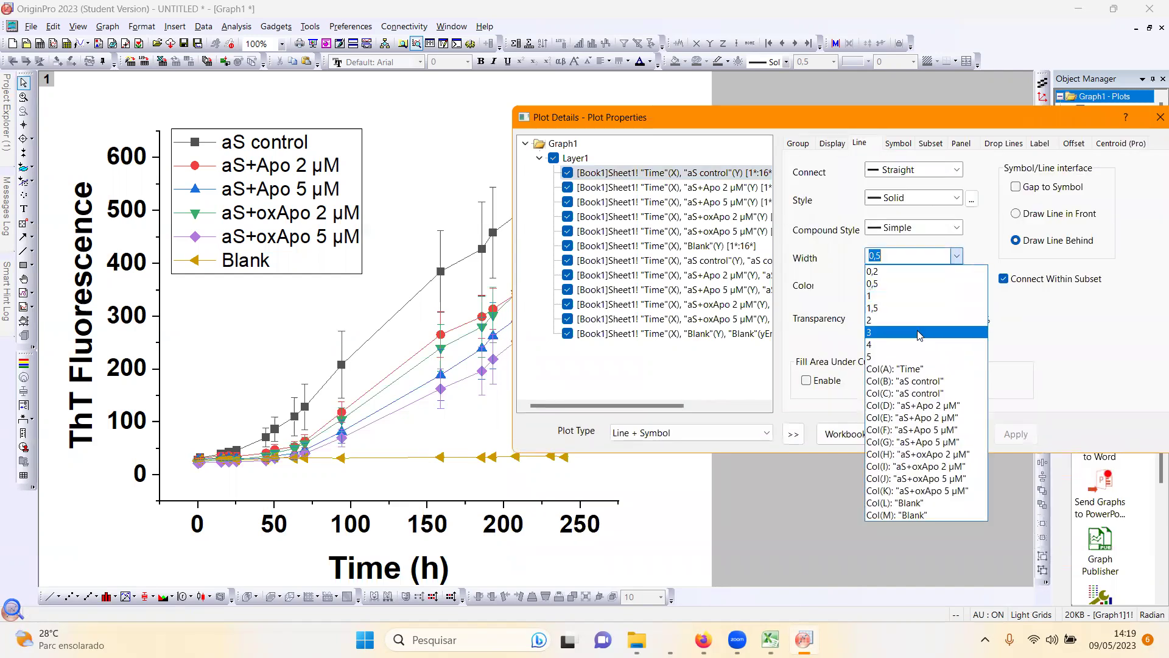
pyautogui.click(920, 333)
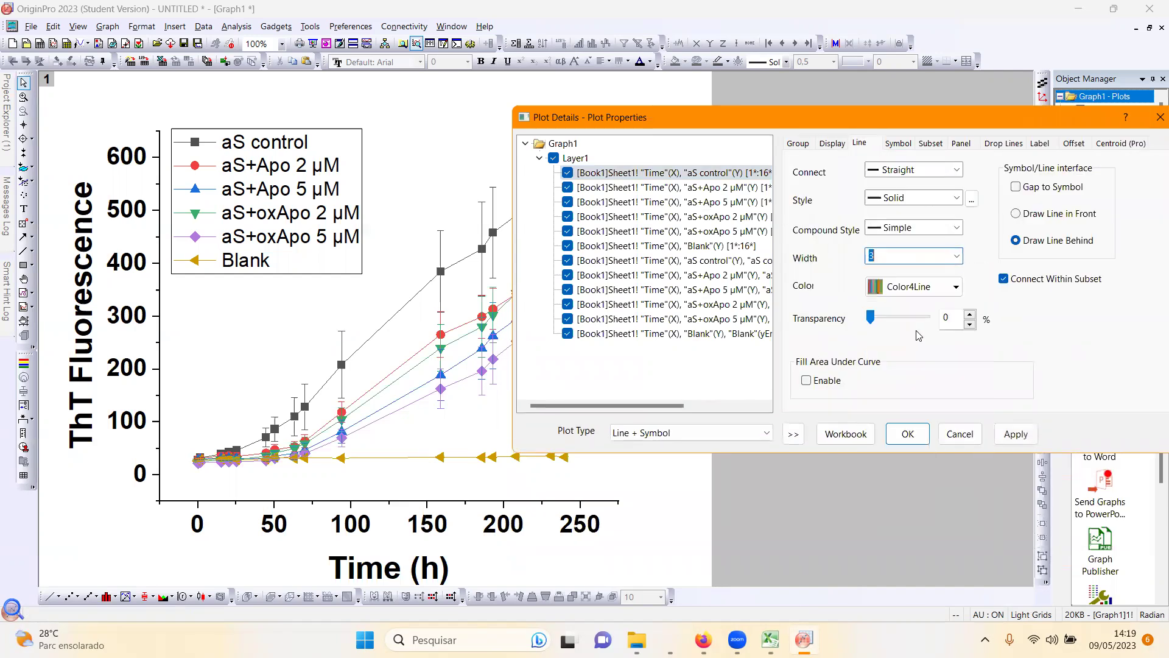
pyautogui.click(1016, 435)
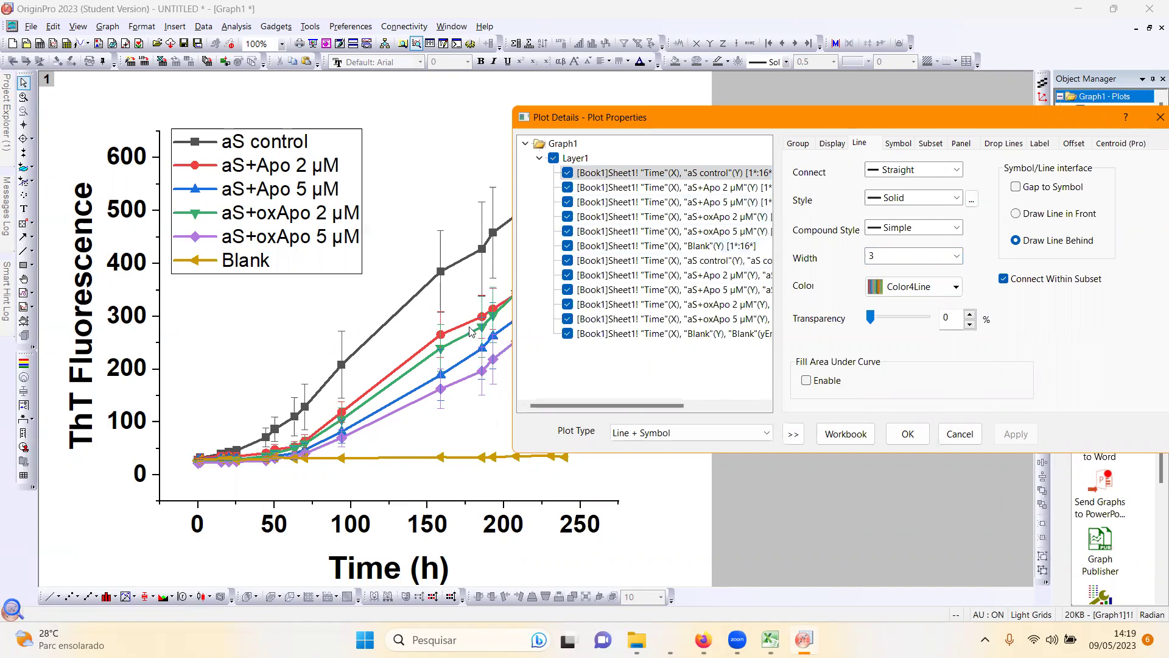
# Step: Switch the plot group's edit mode to Independent and colour the aS control line black
pyautogui.click(799, 145)
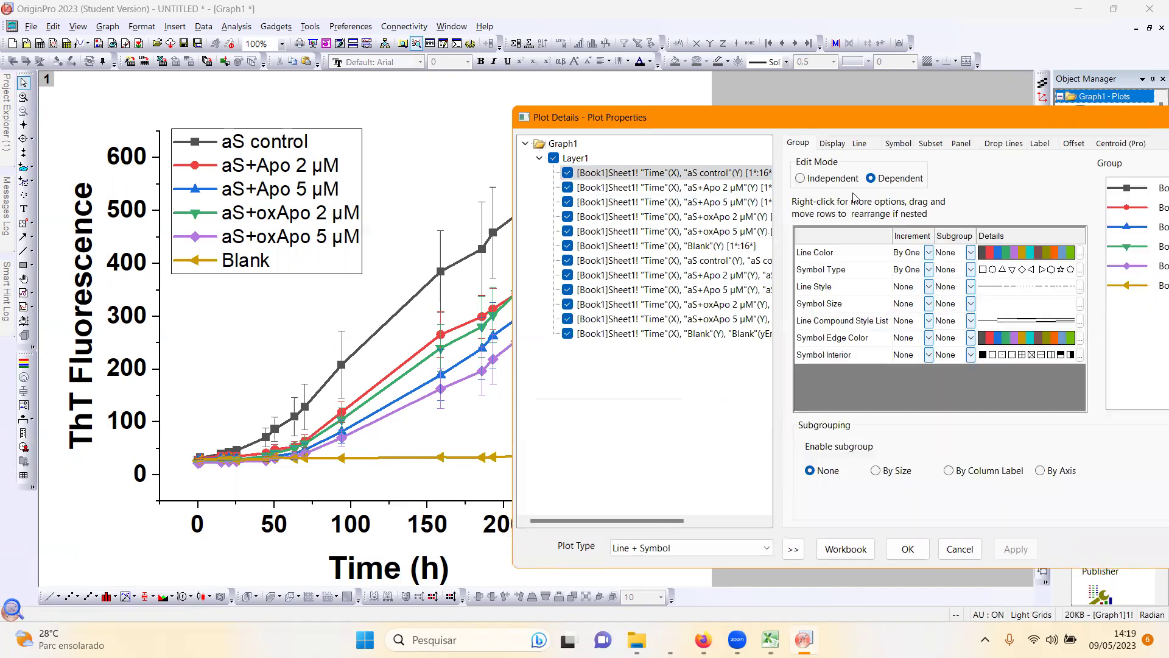
pyautogui.click(800, 178)
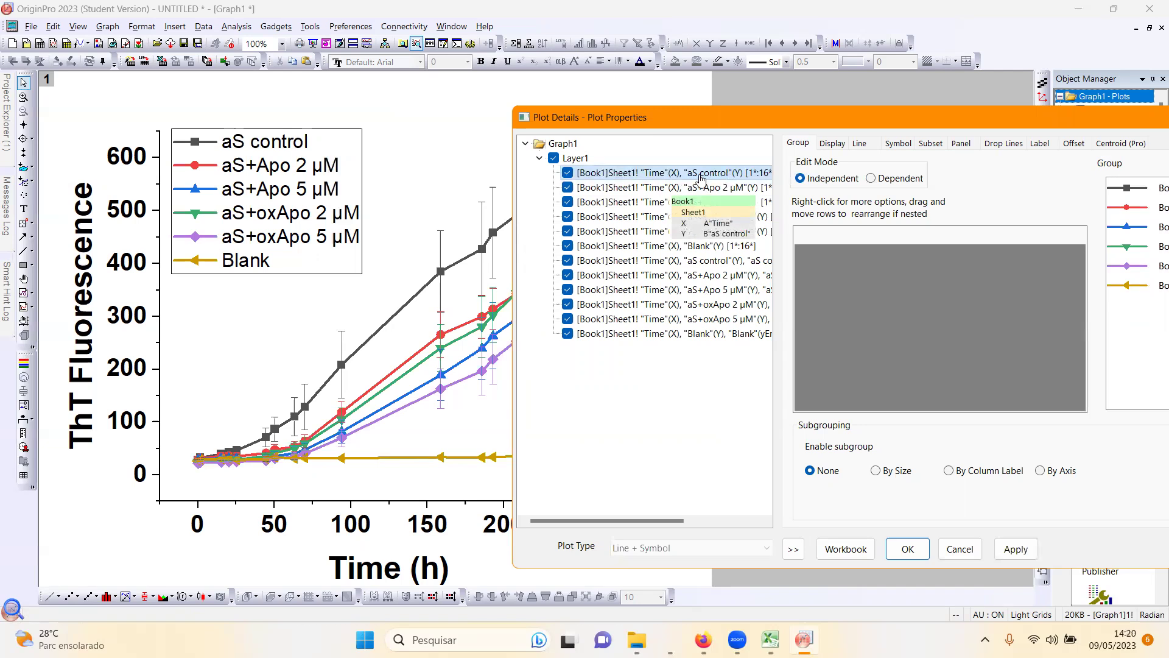
pyautogui.click(832, 144)
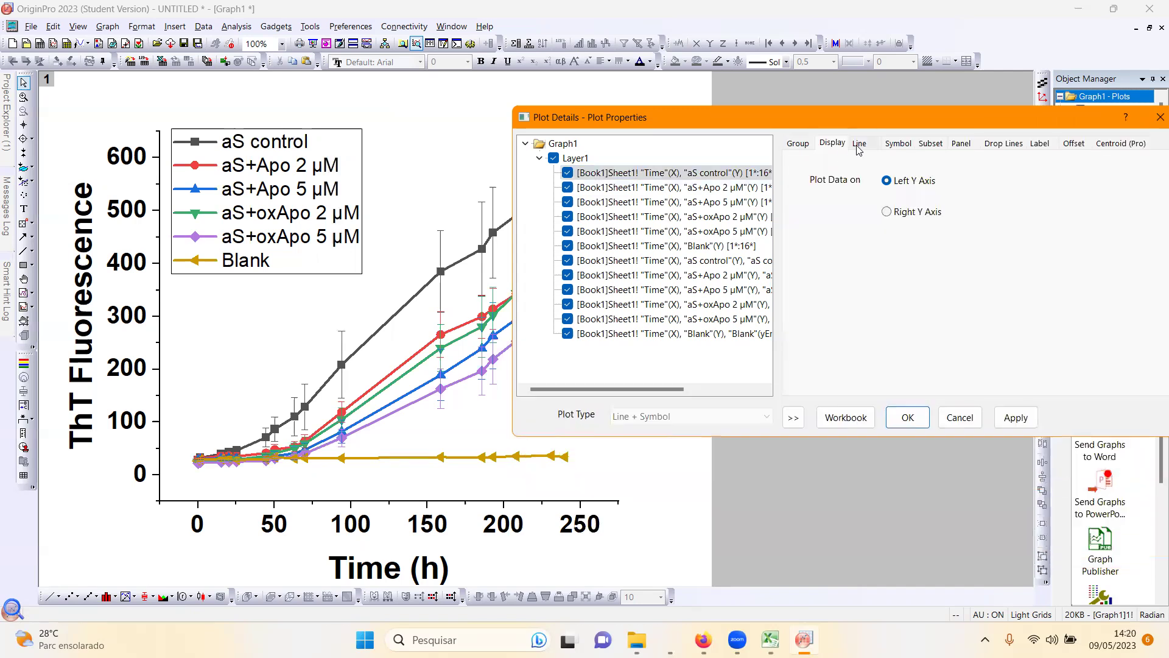
pyautogui.click(859, 144)
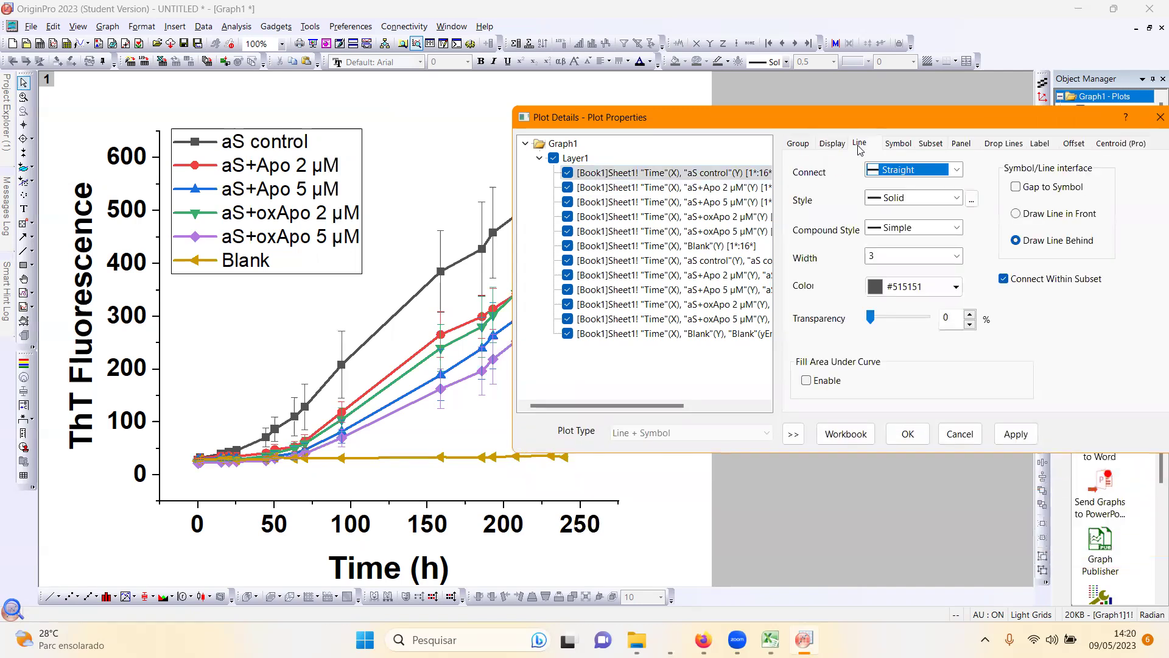
pyautogui.click(956, 286)
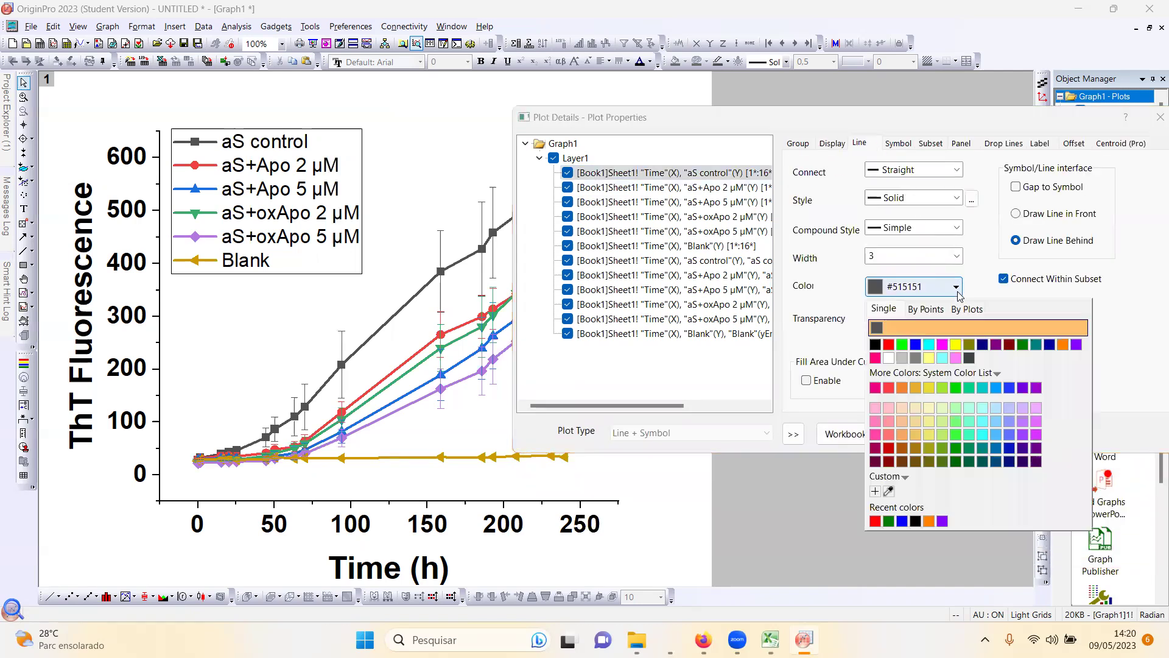
pyautogui.click(876, 345)
pyautogui.click(1016, 435)
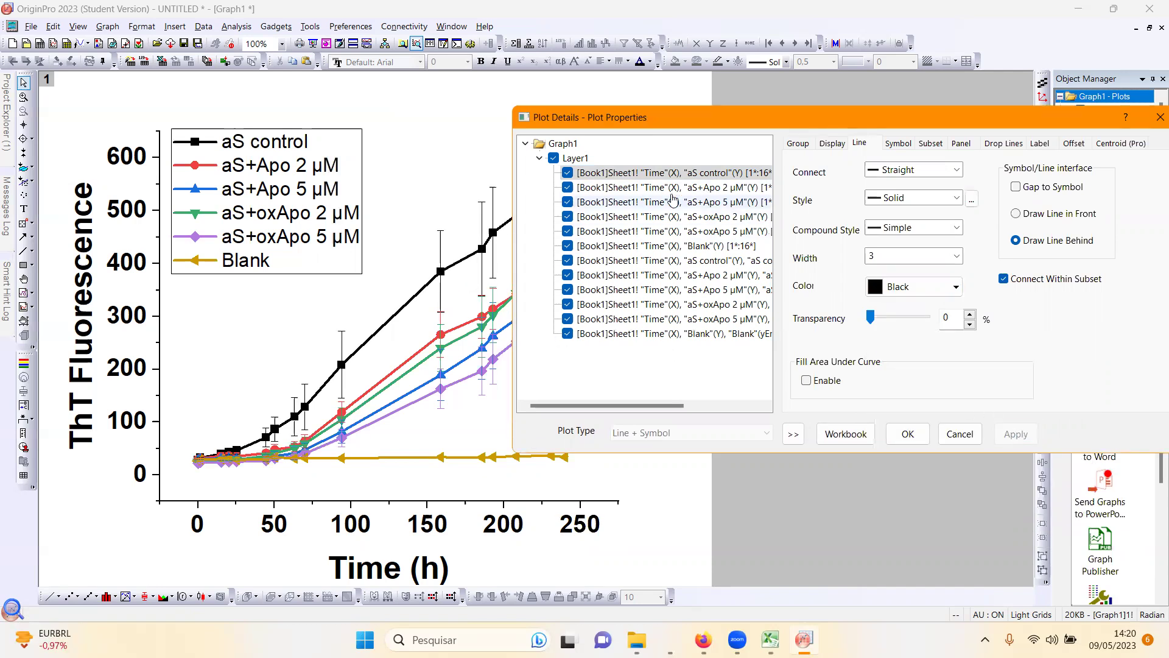
# Step: Change the line colour of the aS+Apo 2 µM plot to Red
pyautogui.click(733, 191)
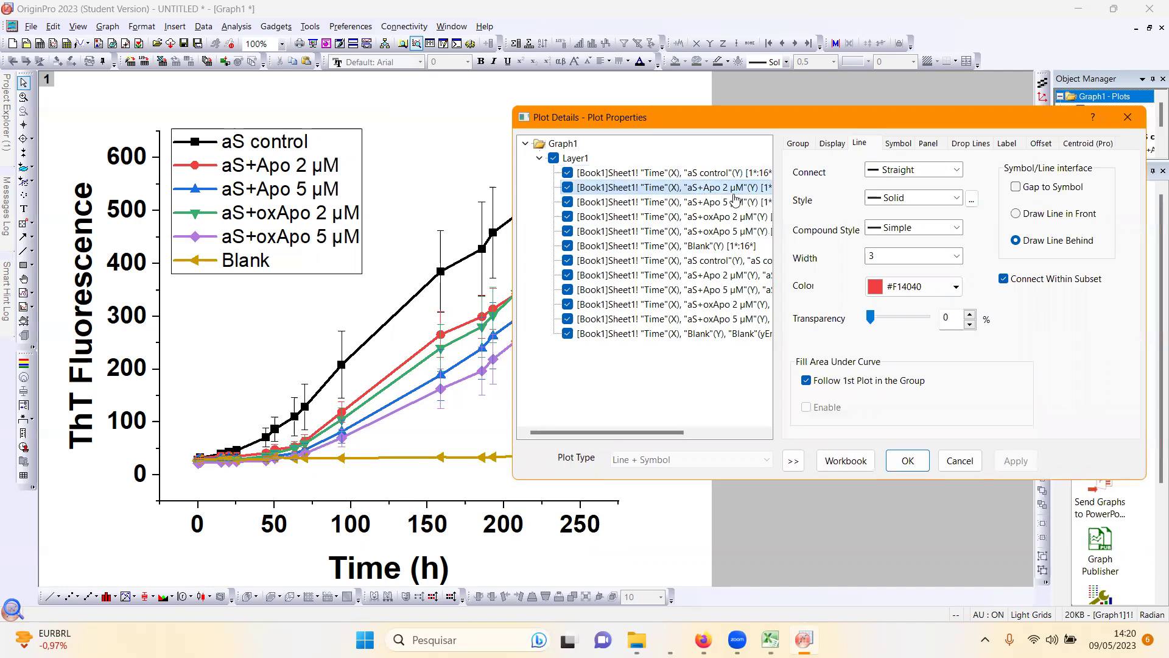
pyautogui.click(955, 291)
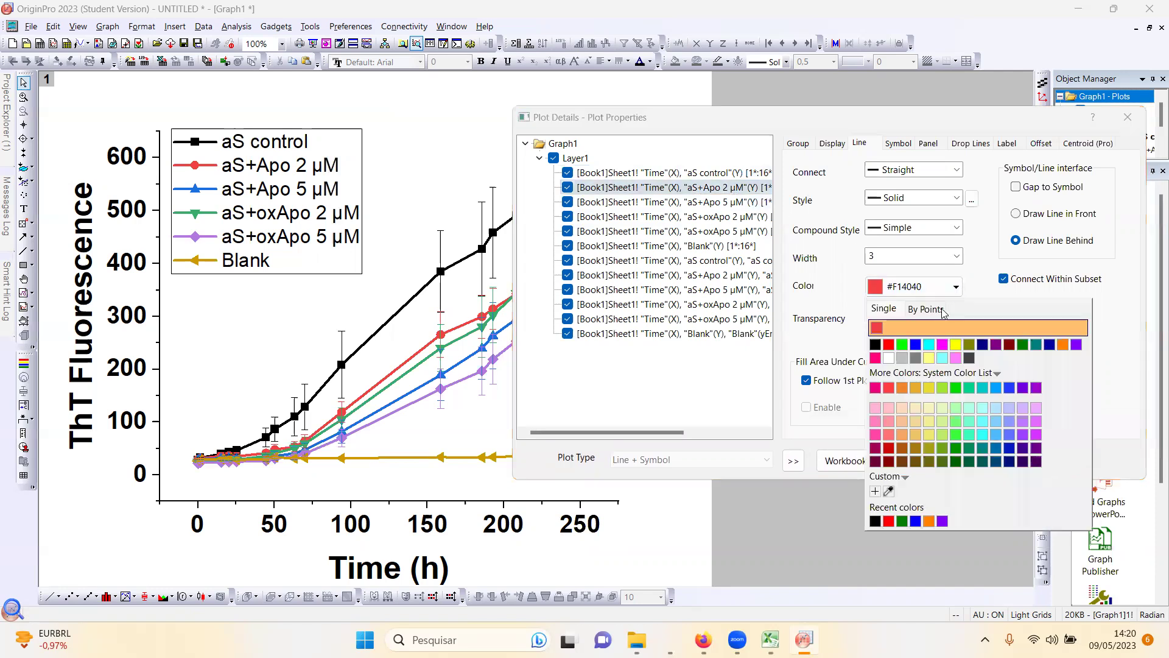
pyautogui.click(893, 350)
pyautogui.click(1013, 463)
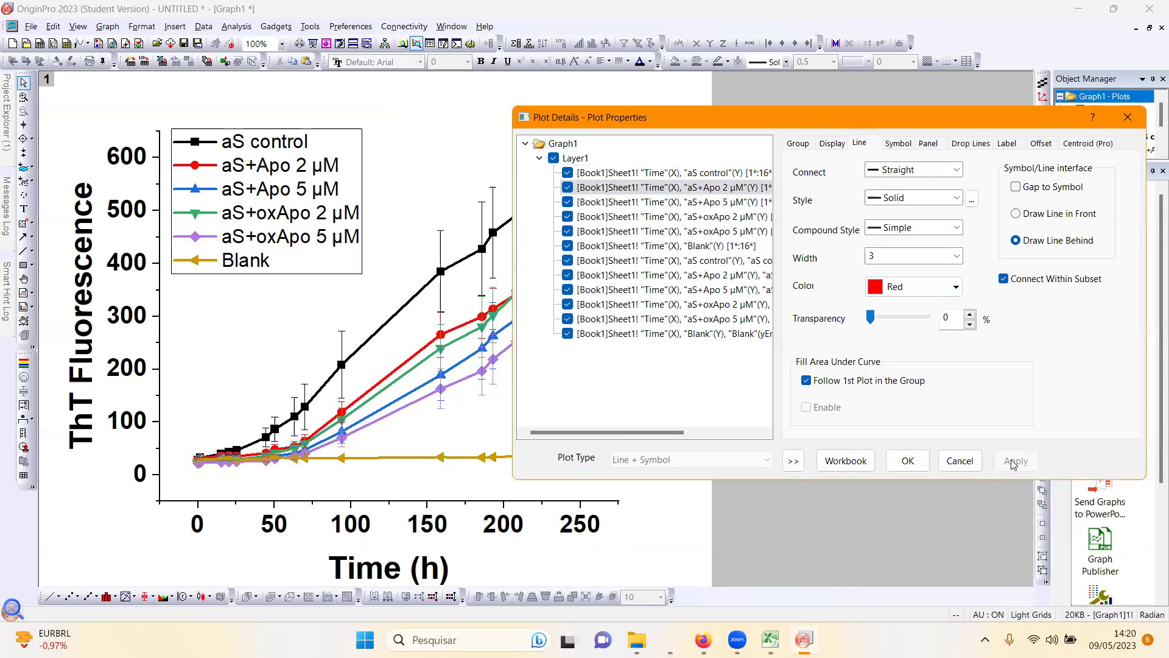
# Step: Change the line colour of the aS+Apo 5 µM plot to Blue
pyautogui.click(728, 202)
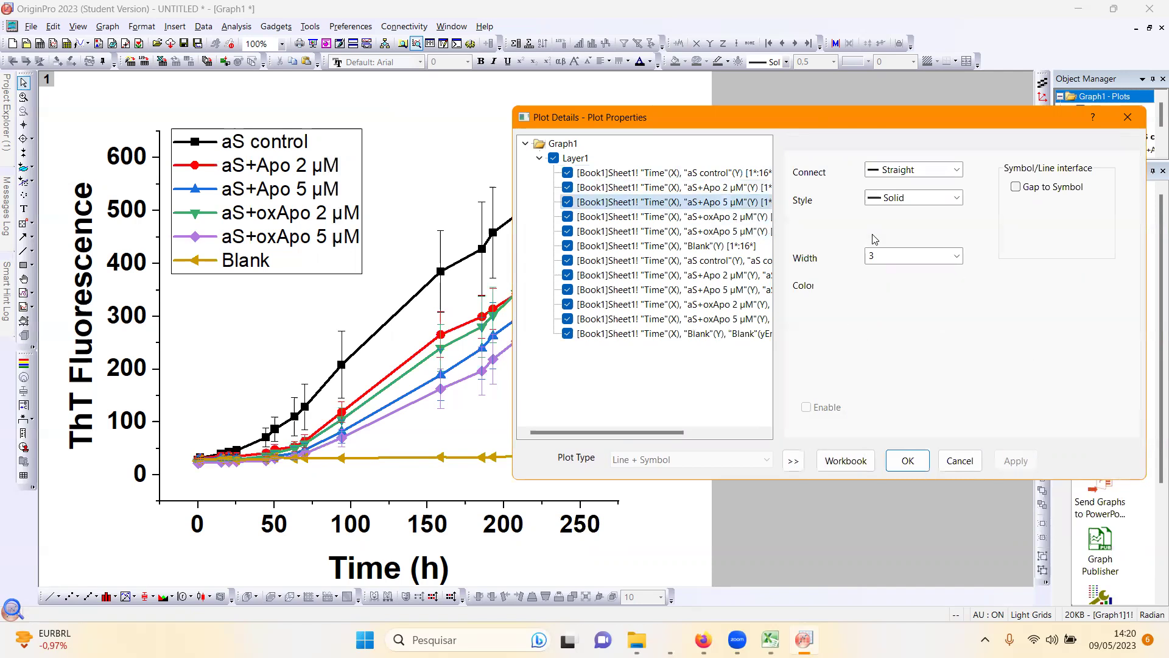
pyautogui.click(957, 287)
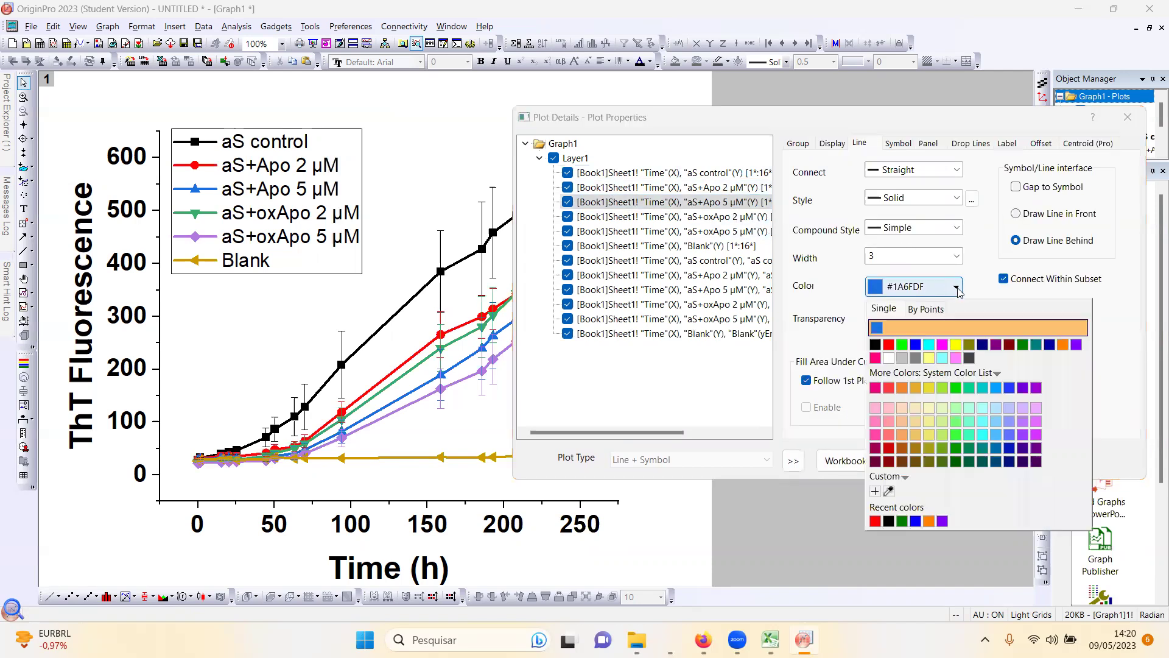
pyautogui.click(920, 348)
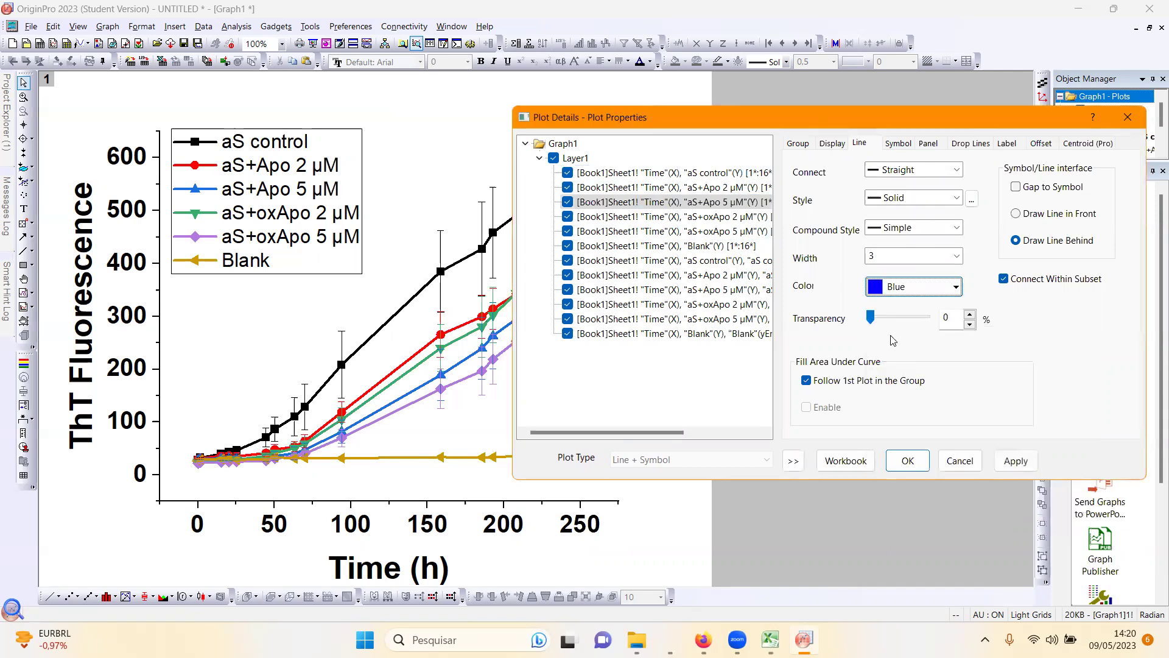
pyautogui.click(1007, 461)
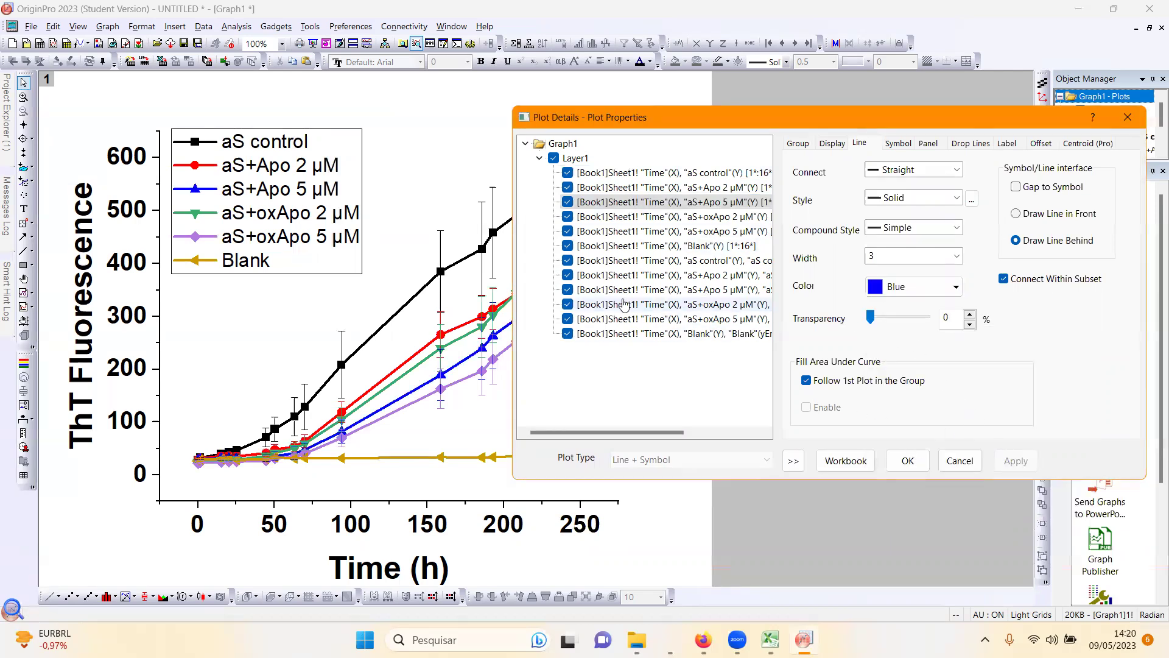
# Step: Change the line colour of the aS+oxApo 2 µM plot to the green named Olive
pyautogui.click(670, 217)
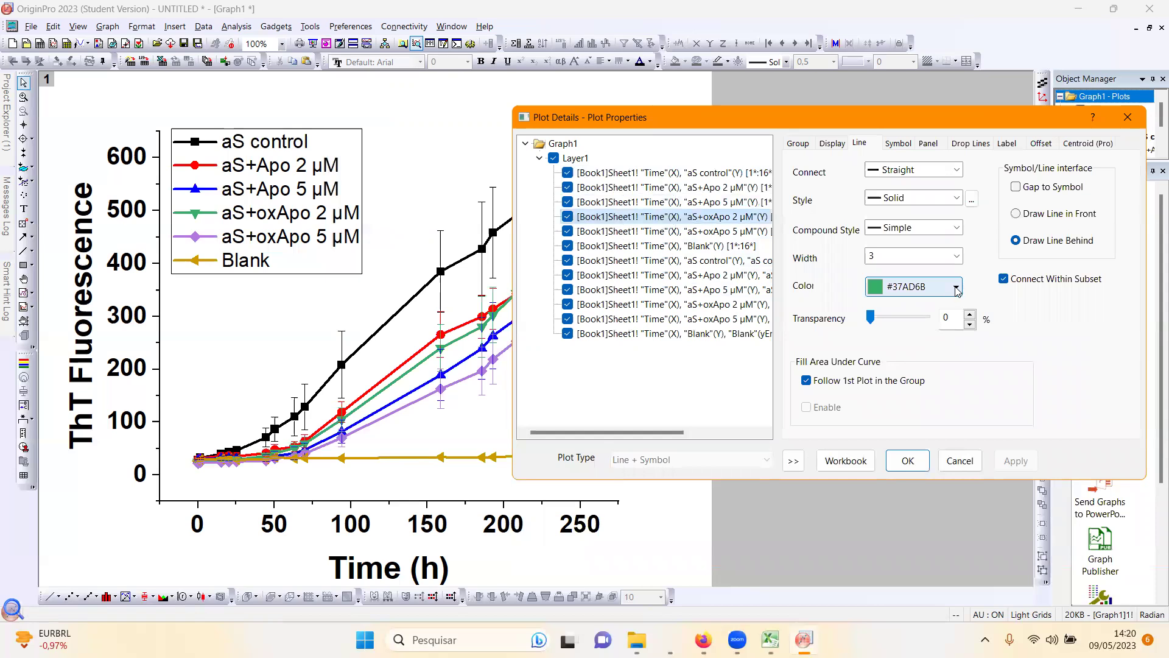
pyautogui.click(957, 286)
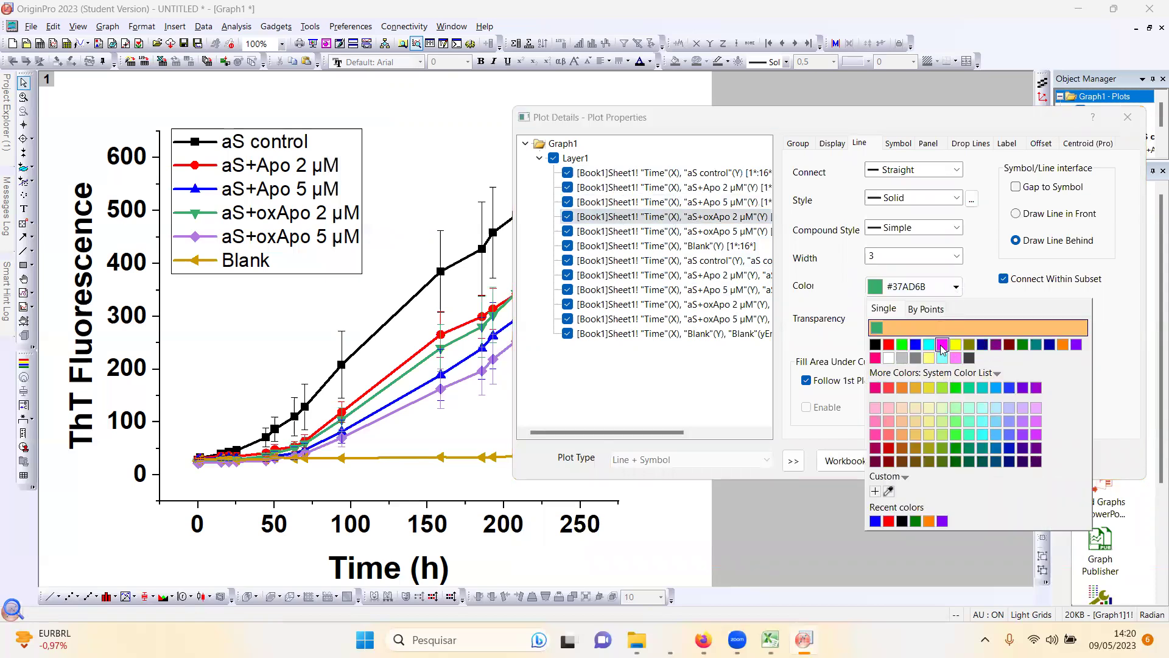
pyautogui.click(1022, 344)
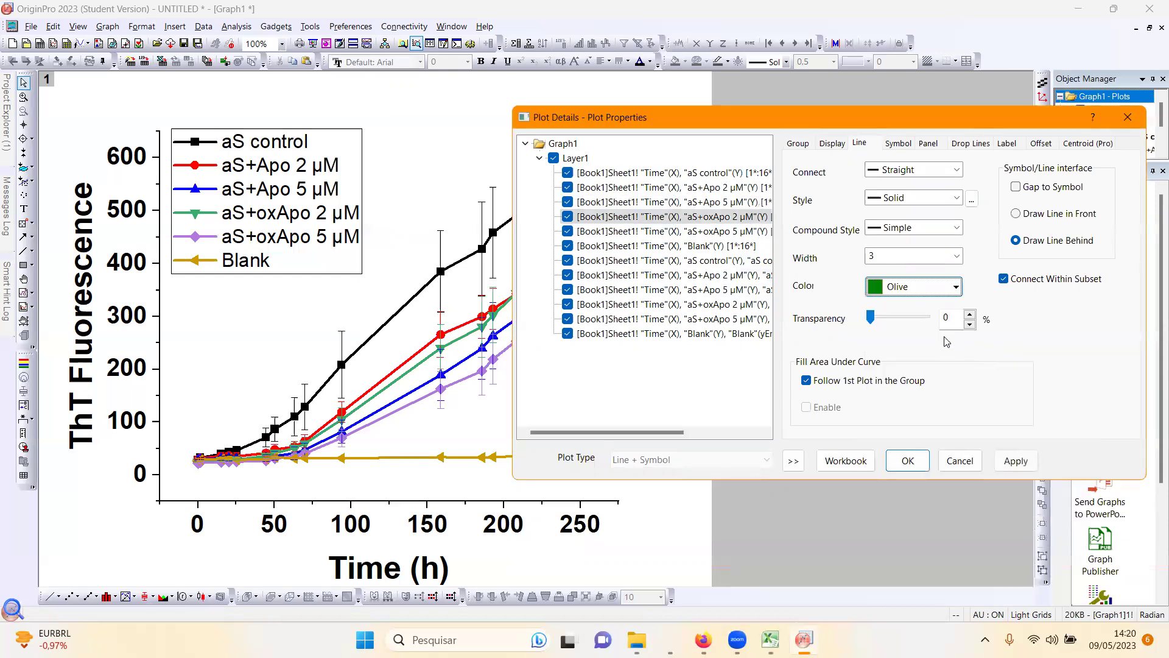
pyautogui.click(1015, 462)
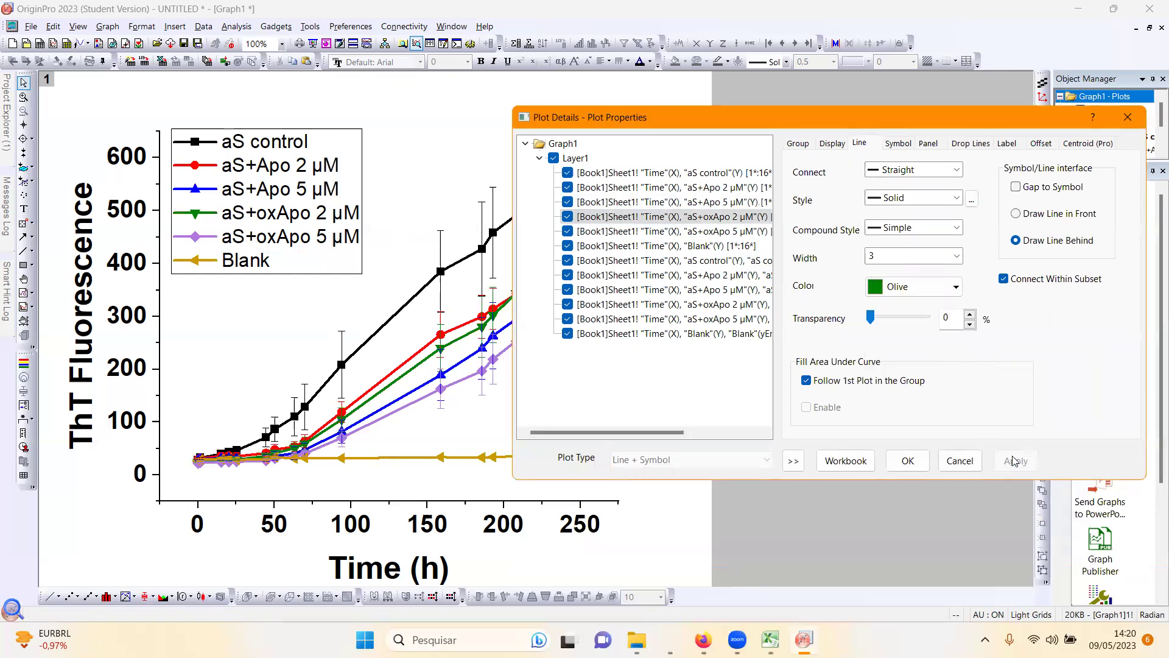
# Step: Change the line colour of the aS+oxApo 5 µM plot to purple #A000C8 and close the plot details
pyautogui.click(713, 231)
pyautogui.click(956, 288)
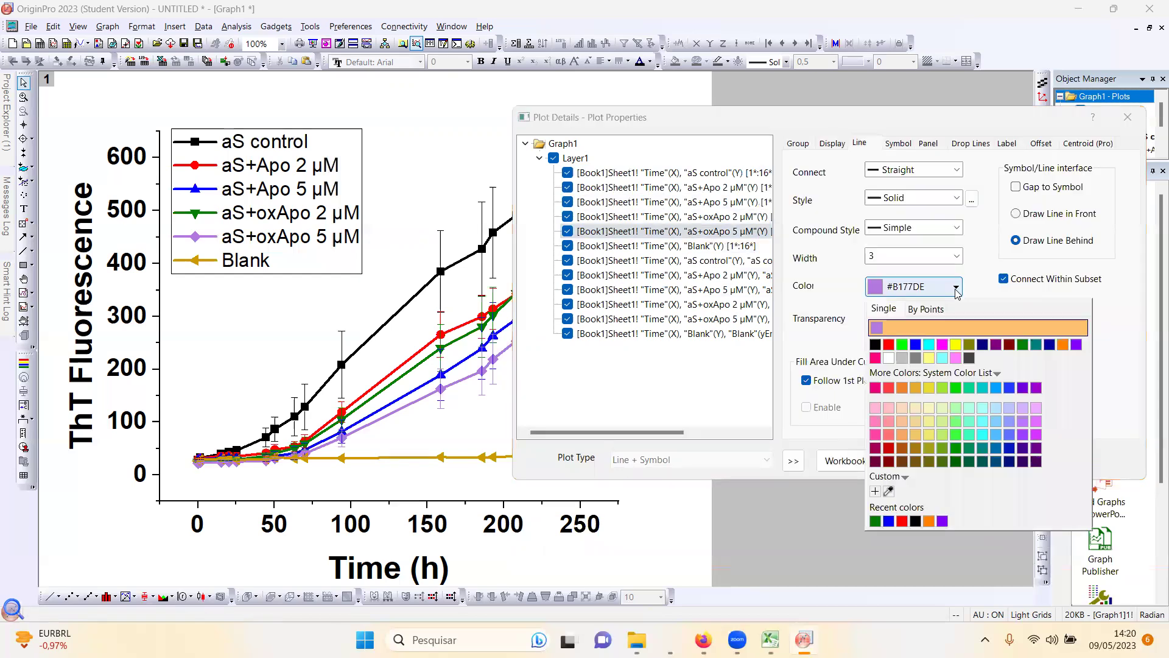
pyautogui.click(1035, 388)
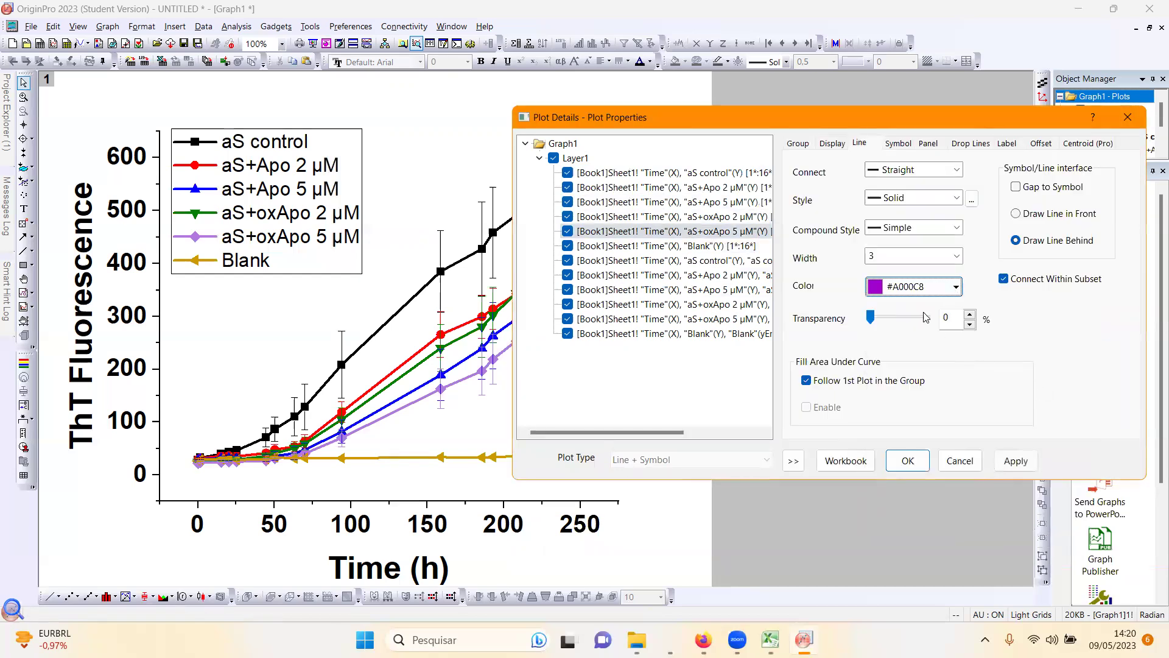
pyautogui.click(1015, 460)
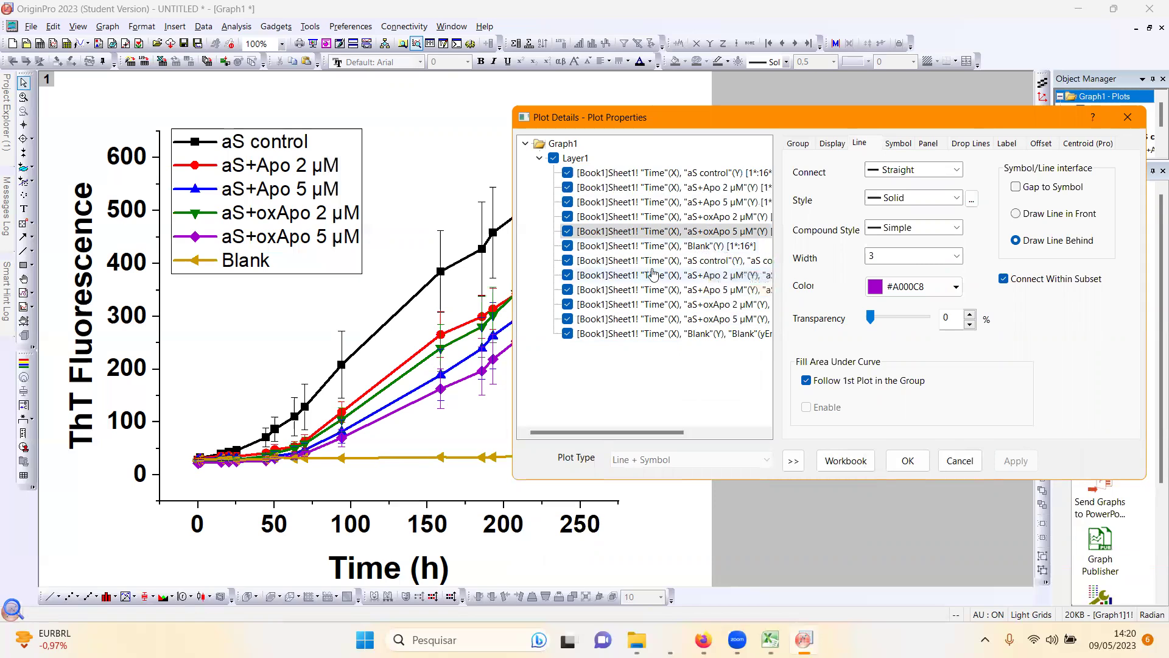
pyautogui.click(909, 461)
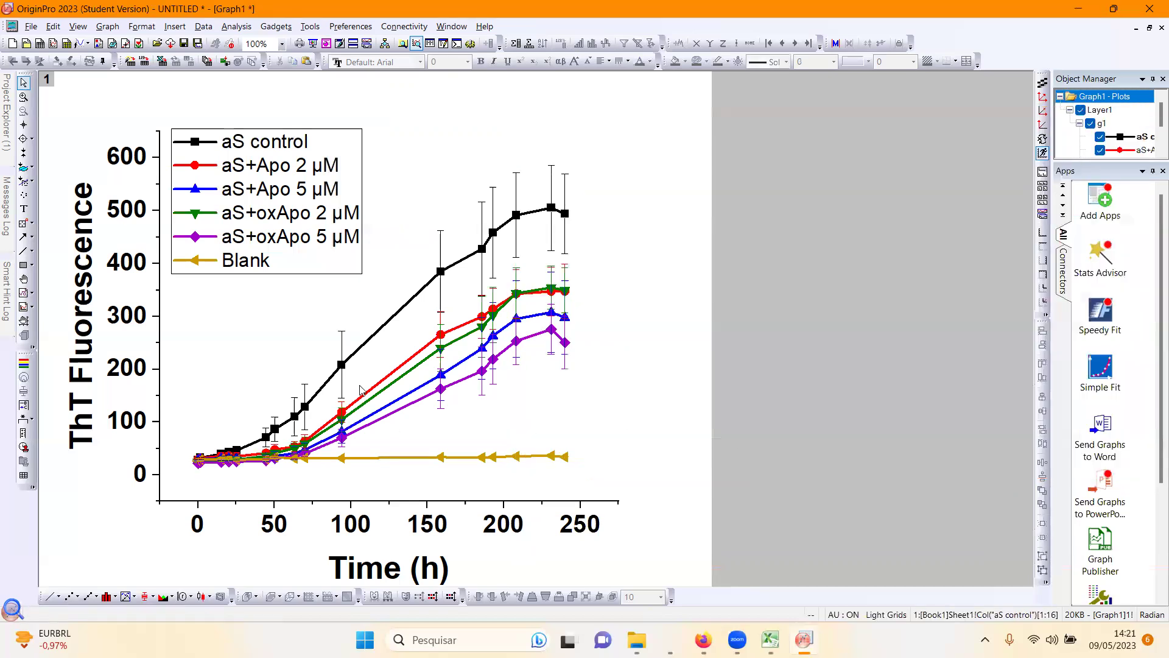
# Step: Make all the text entries of the graph legend bold
pyautogui.doubleClick(270, 263)
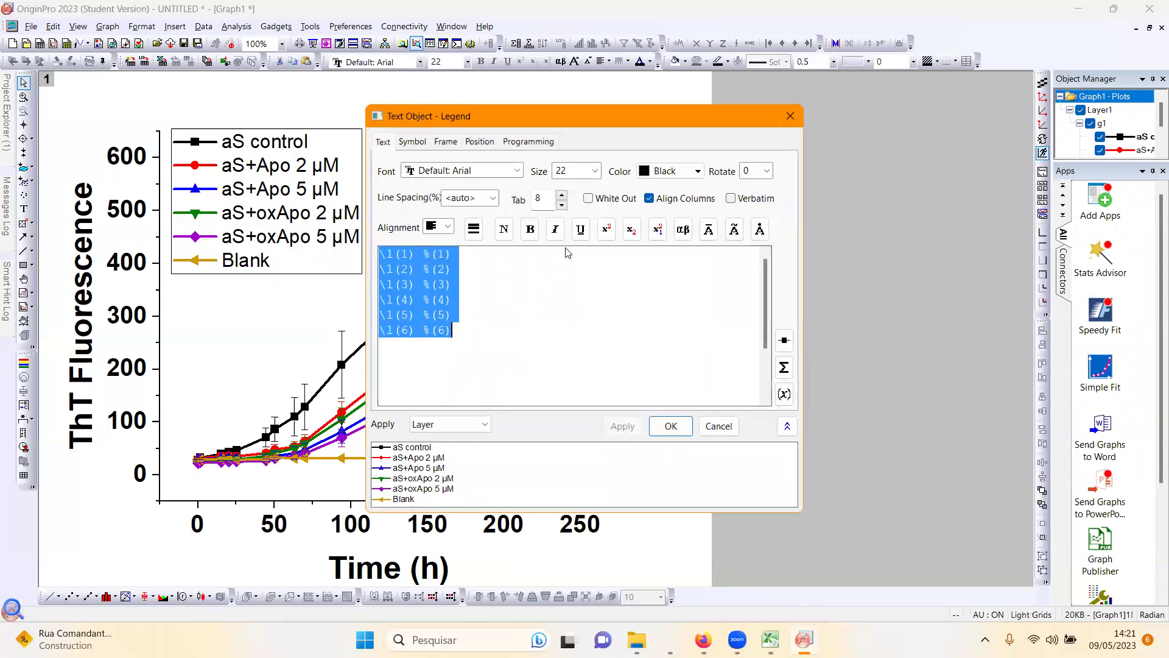
pyautogui.click(531, 231)
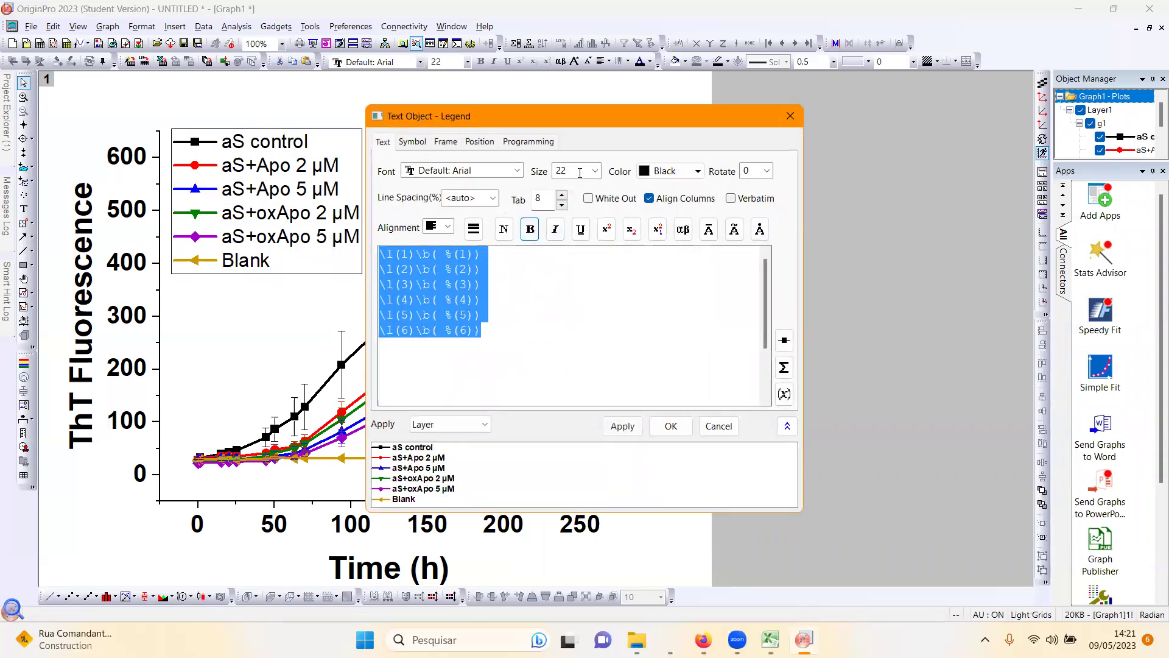
pyautogui.click(622, 426)
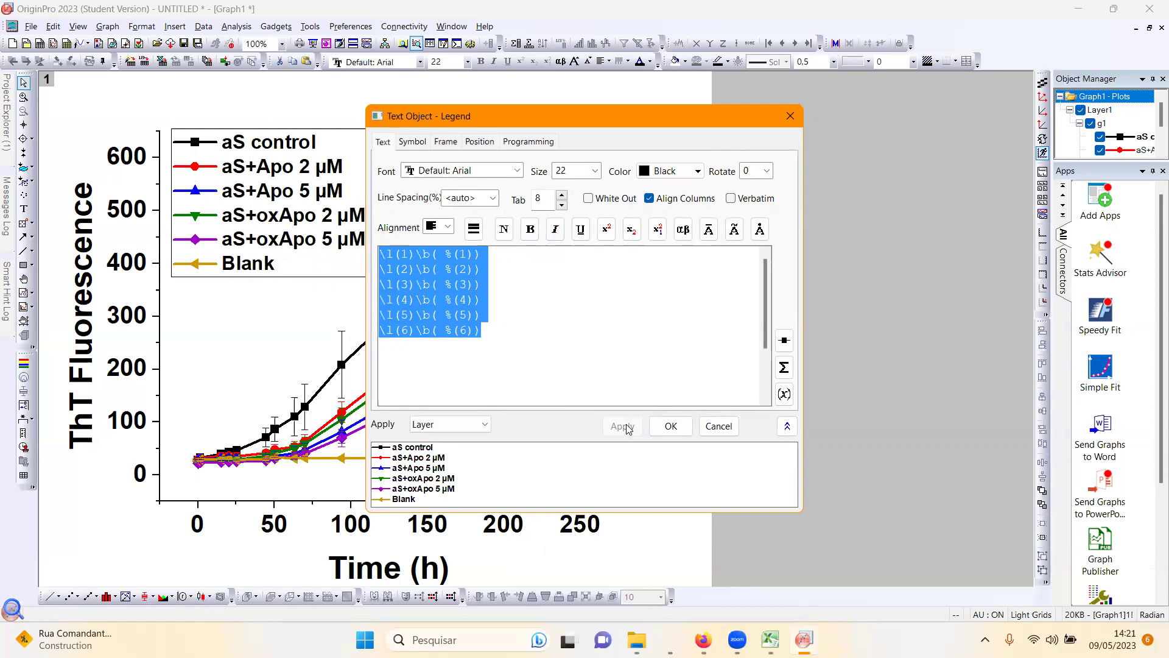
pyautogui.click(671, 426)
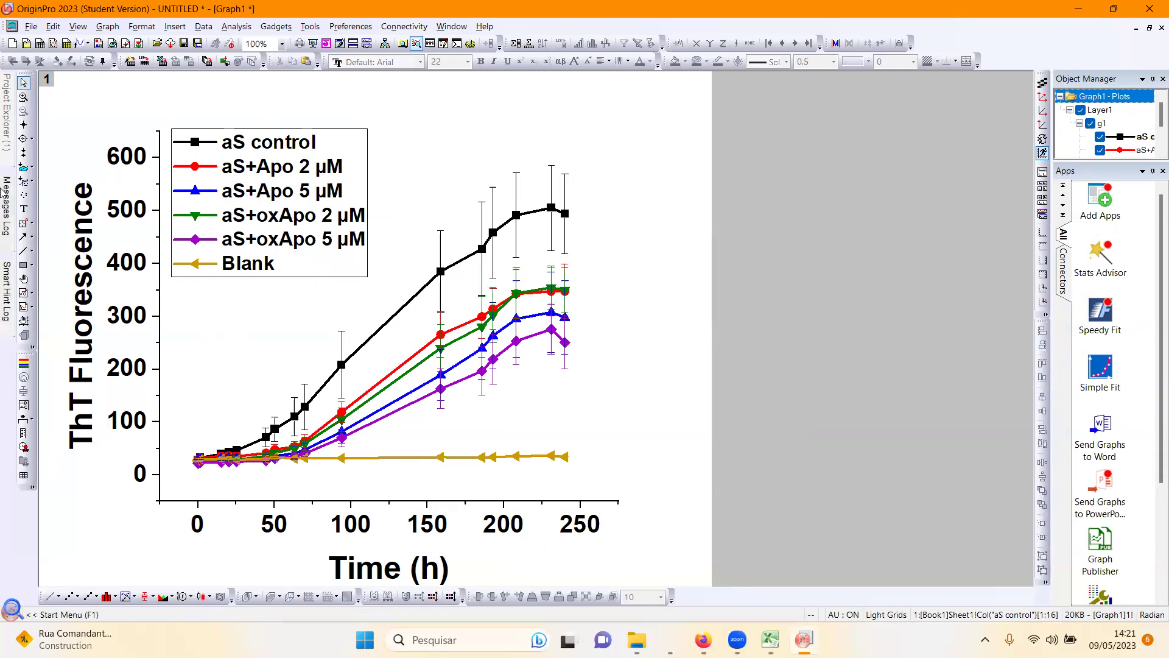
# Step: Shorten the Long Name of column B in the Book1 worksheet to aS and return to Graph1
pyautogui.moveTo(5, 113)
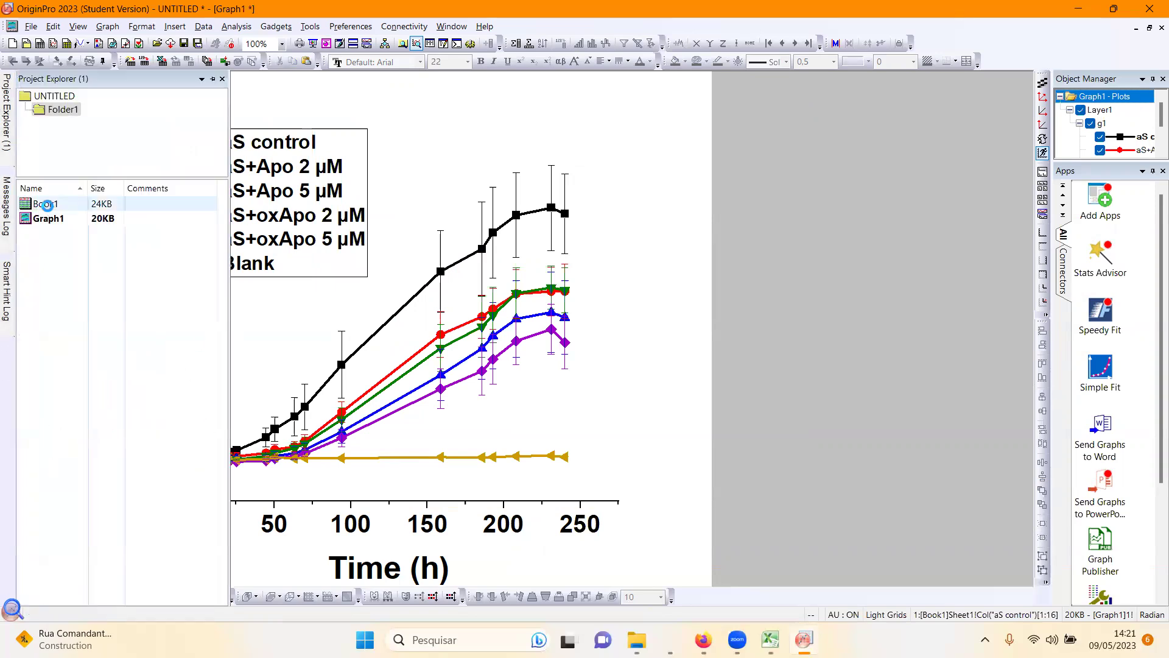
pyautogui.doubleClick(47, 205)
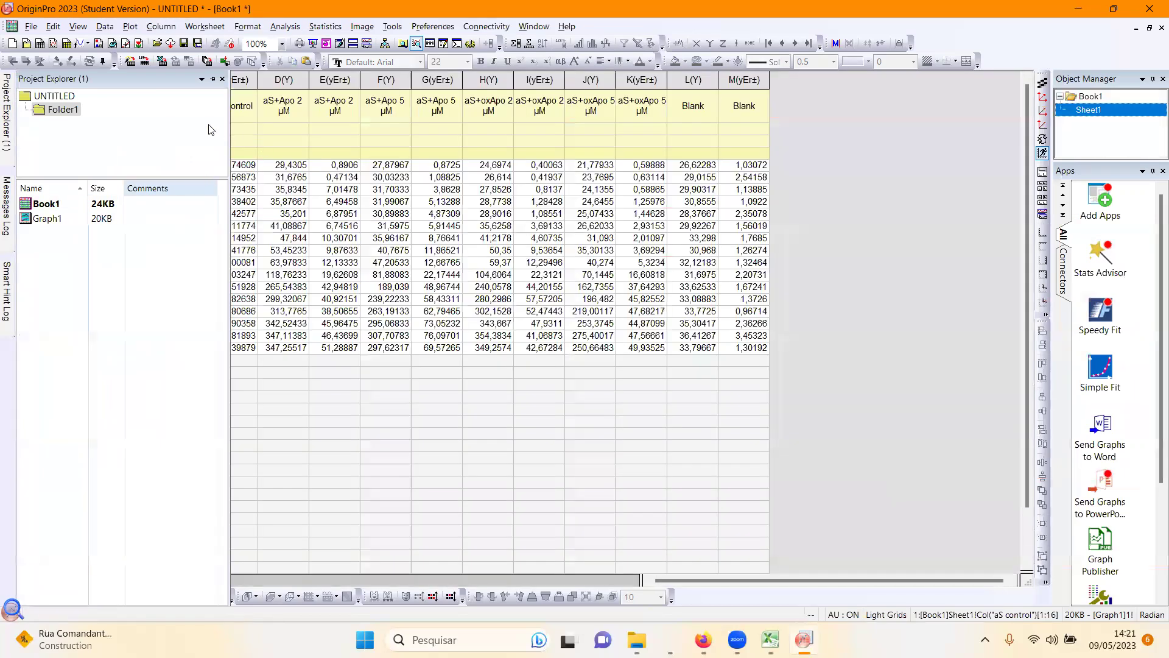
pyautogui.click(198, 117)
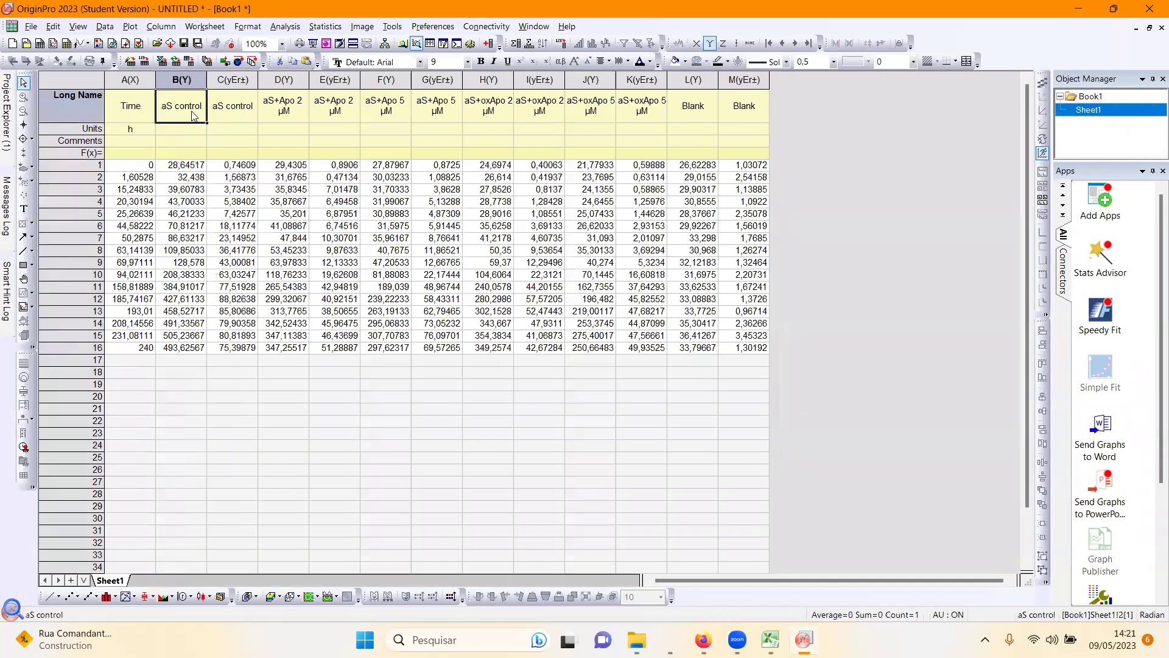
pyautogui.doubleClick(176, 107)
pyautogui.moveTo(177, 96); pyautogui.dragTo(215, 98)
pyautogui.press('BackSpace')
pyautogui.click(180, 151)
pyautogui.click(7, 113)
pyautogui.click(48, 218)
pyautogui.doubleClick(48, 218)
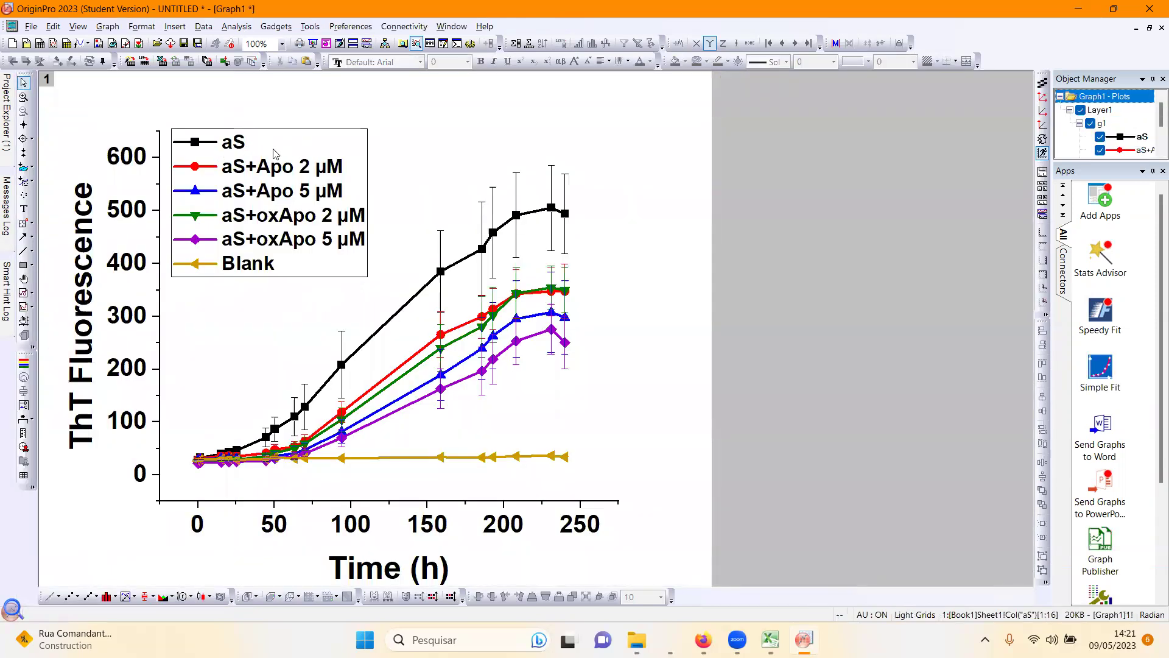
# Step: Set the Long Name of column B in the Book1 worksheet to aS controle
pyautogui.click(6, 113)
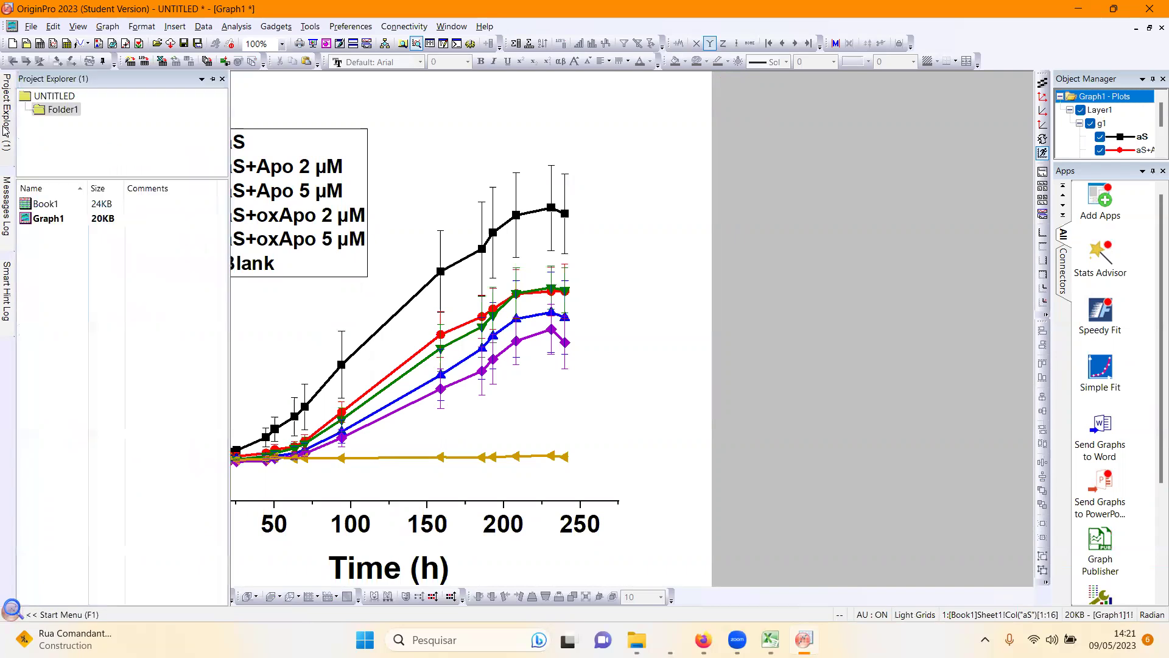
pyautogui.doubleClick(55, 208)
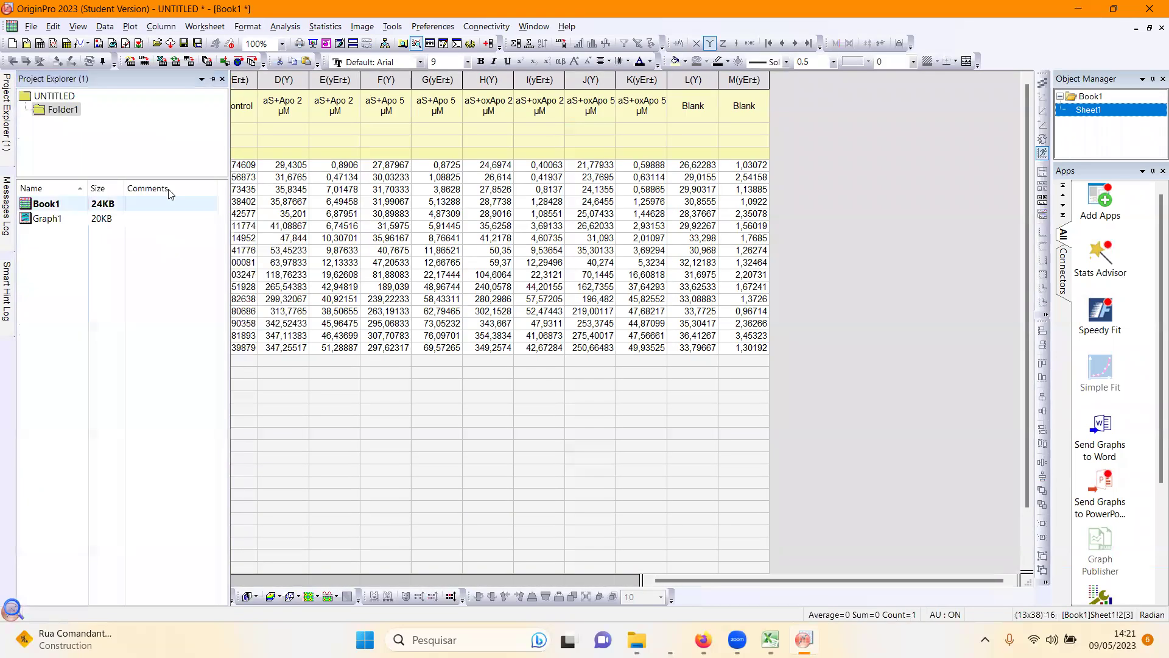
pyautogui.doubleClick(198, 105)
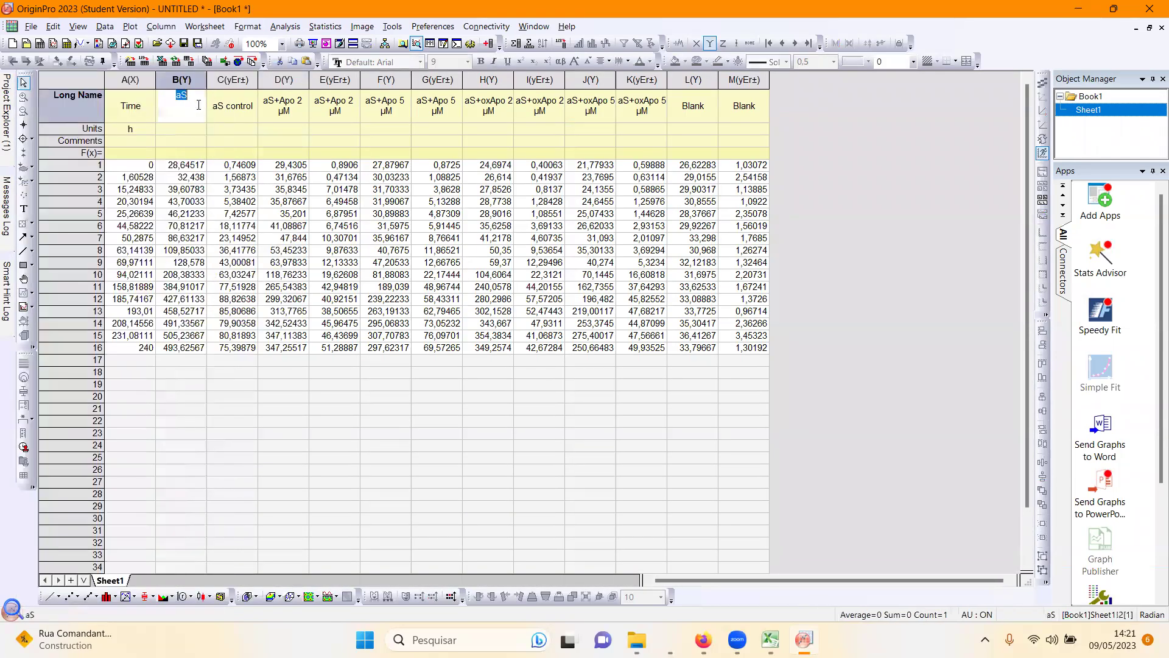
pyautogui.write('controle')
pyautogui.click(202, 145)
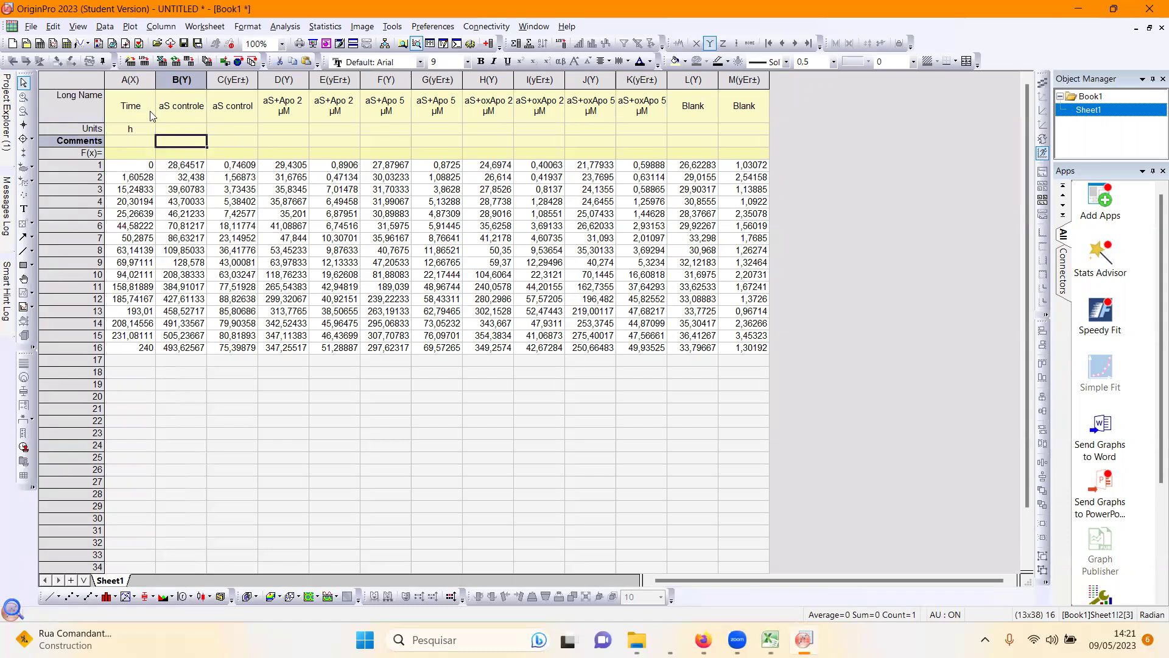
# Step: Copy the Long Names of columns B to M into the Comments row of the same columns
pyautogui.click(175, 114)
pyautogui.moveTo(175, 114); pyautogui.dragTo(727, 109)
pyautogui.hotkey('ctrl', 'c')
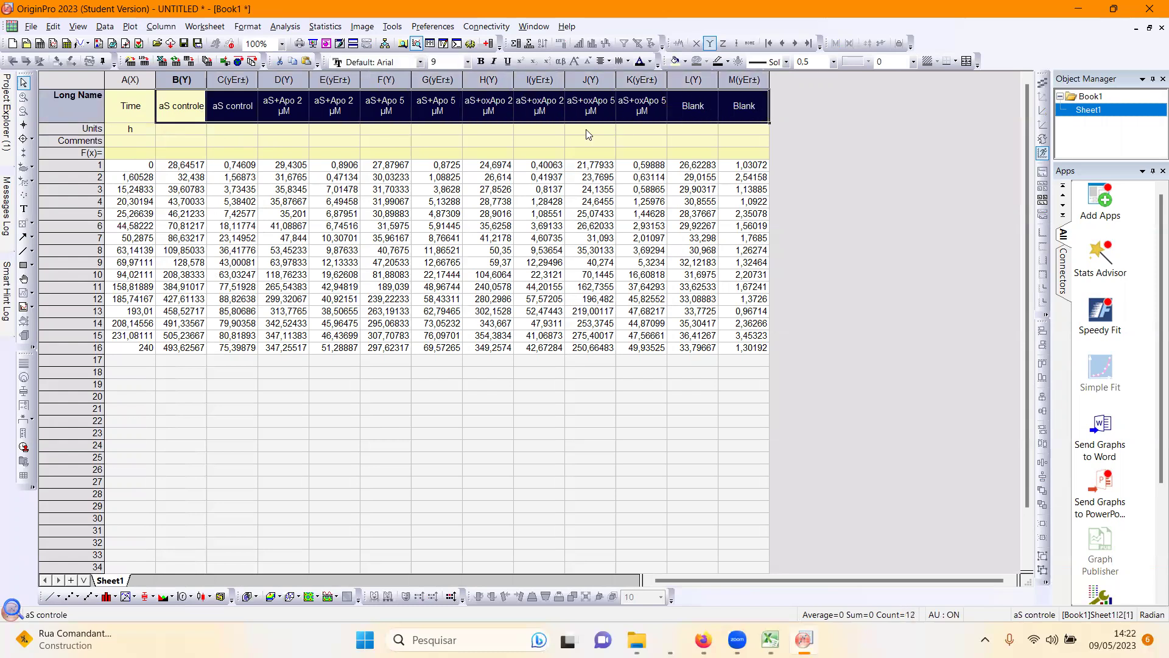
pyautogui.moveTo(195, 144); pyautogui.dragTo(735, 145)
pyautogui.hotkey('ctrl', 'v')
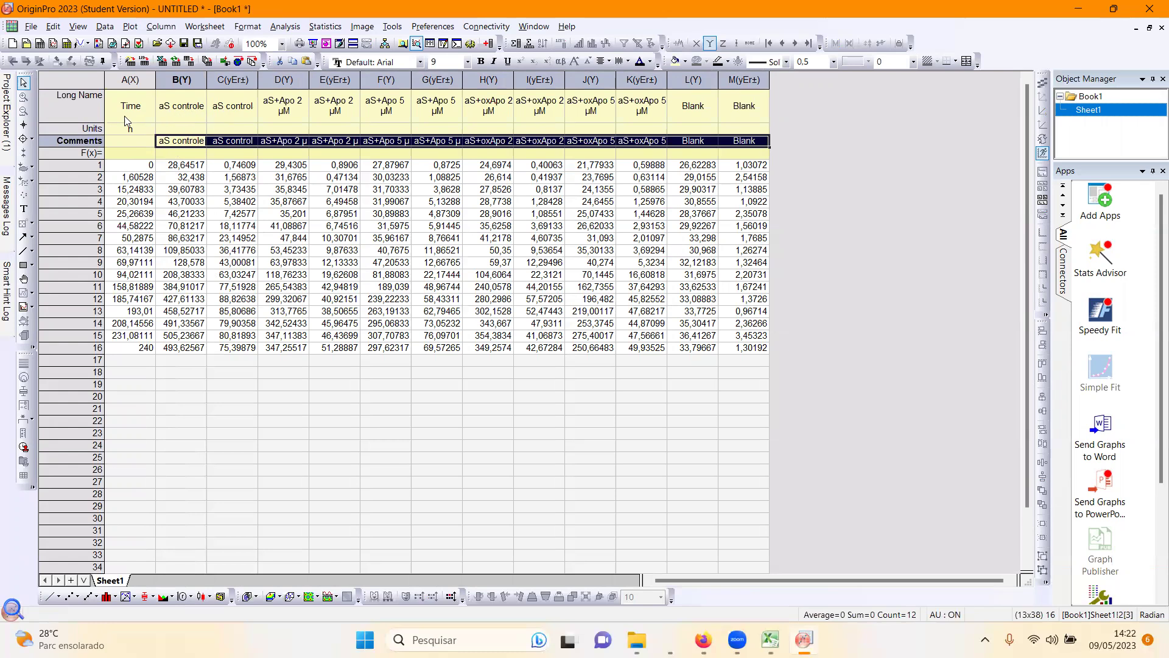
# Step: Shorten the comment of column B to aS
pyautogui.doubleClick(191, 141)
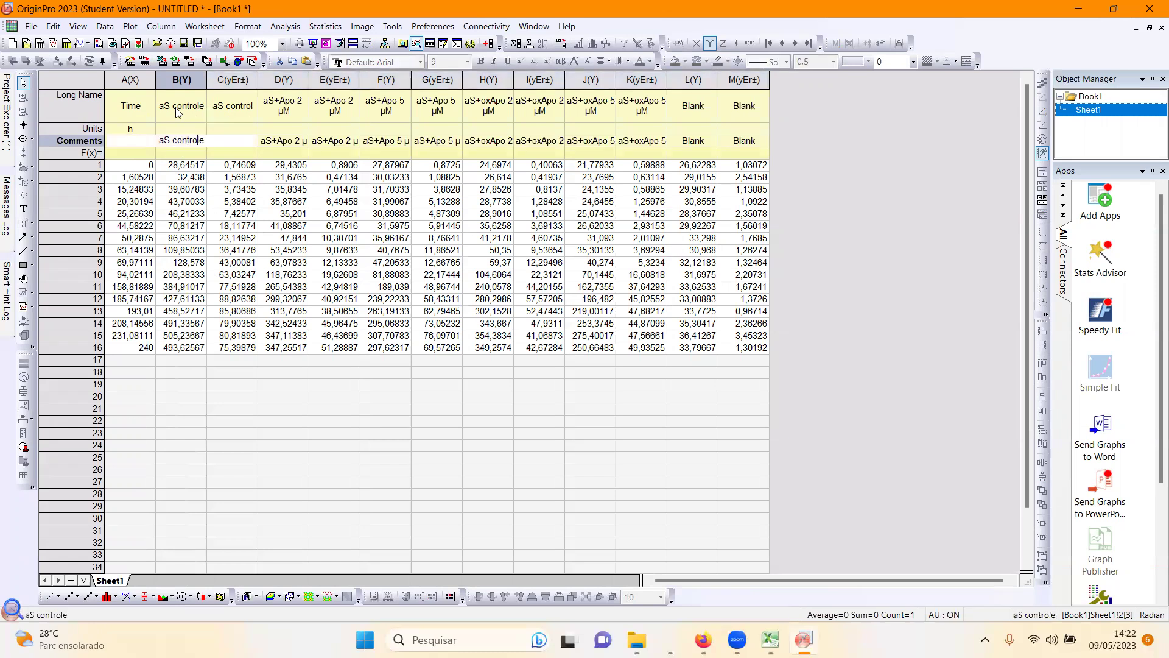
pyautogui.moveTo(176, 142); pyautogui.dragTo(204, 144)
pyautogui.press('BackSpace')
pyautogui.press('BackSpace')
pyautogui.click(283, 141)
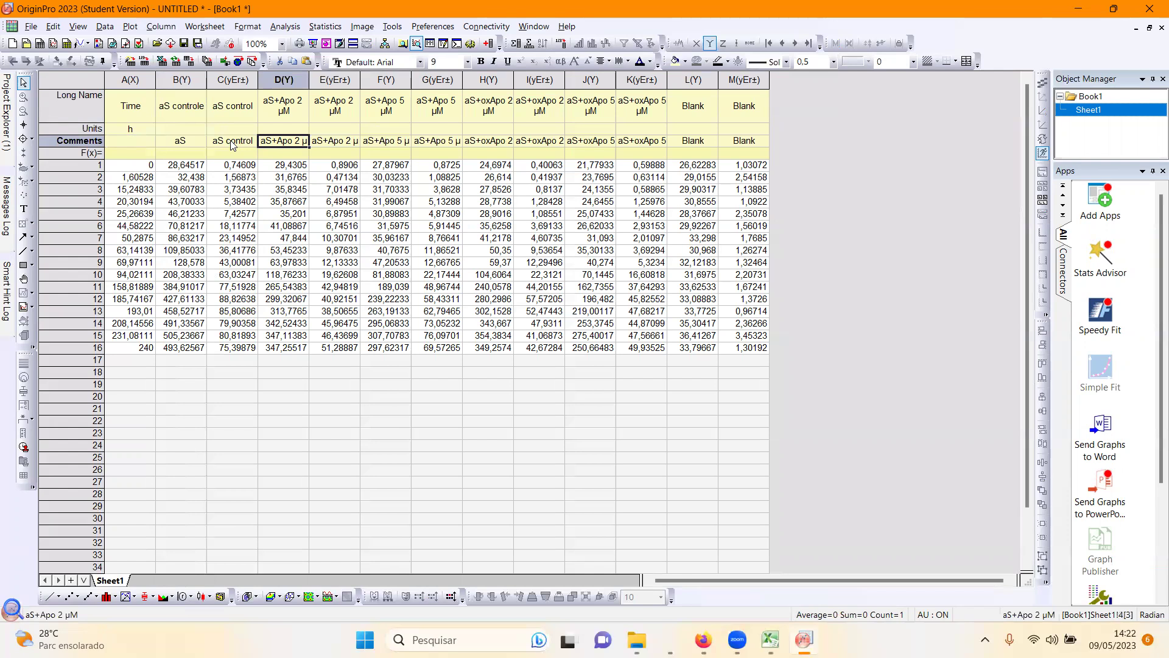
pyautogui.click(232, 145)
pyautogui.click(231, 141)
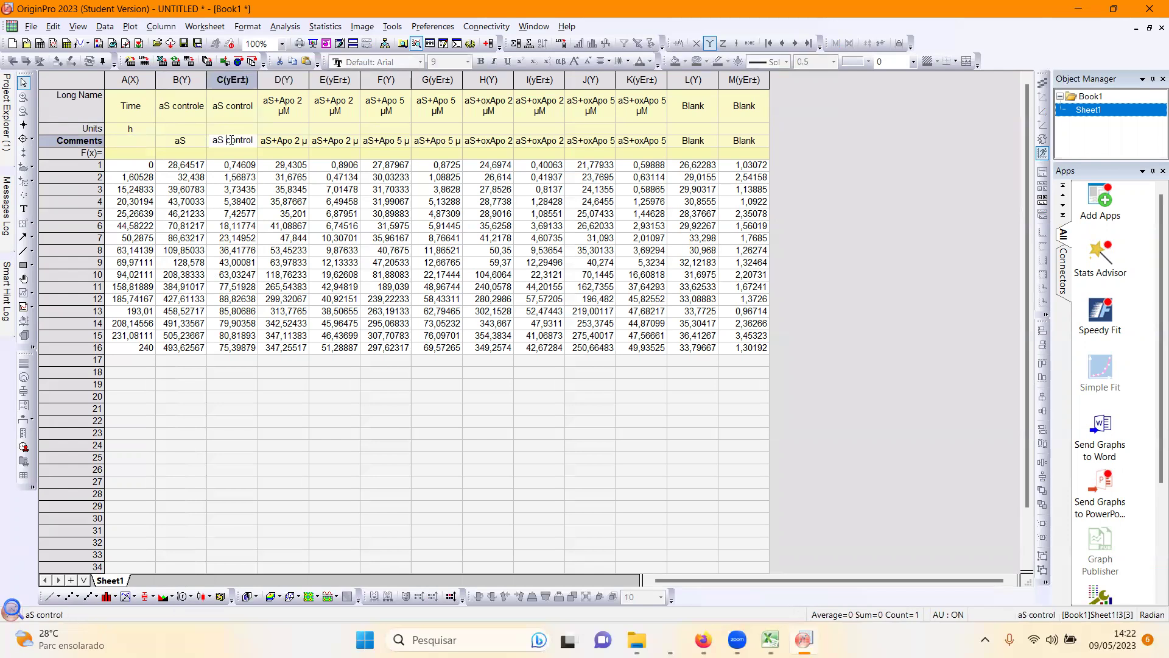
pyautogui.click(284, 142)
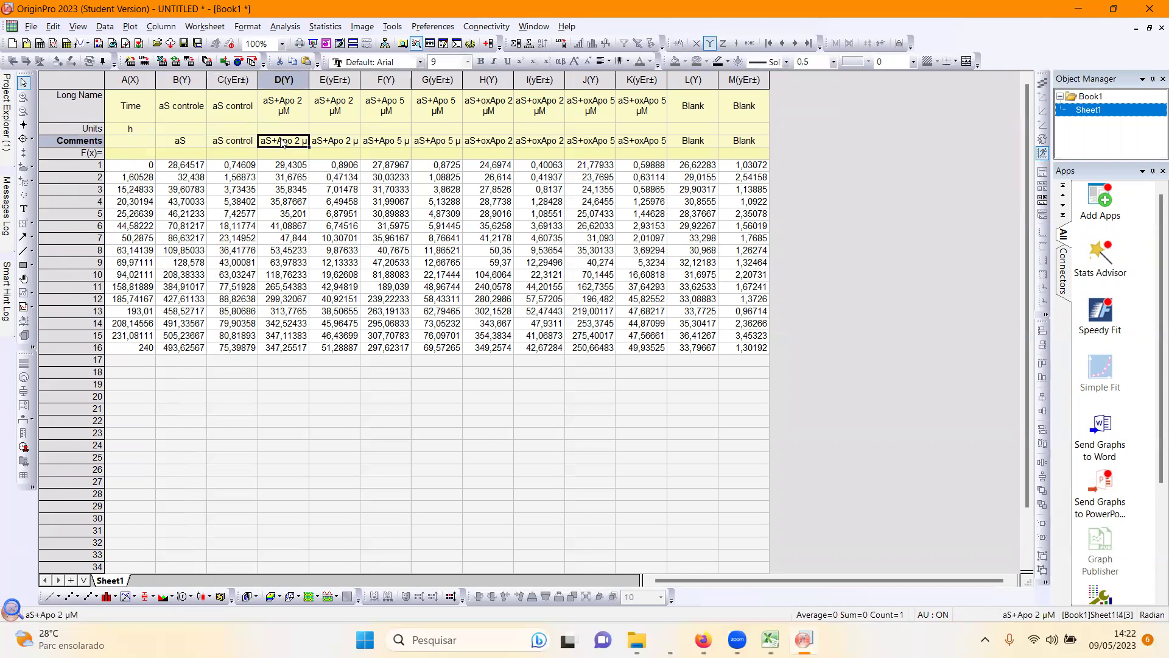
# Step: Remove the µM unit from the comments of columns D and E so both read aS+Apo 2
pyautogui.click(291, 141)
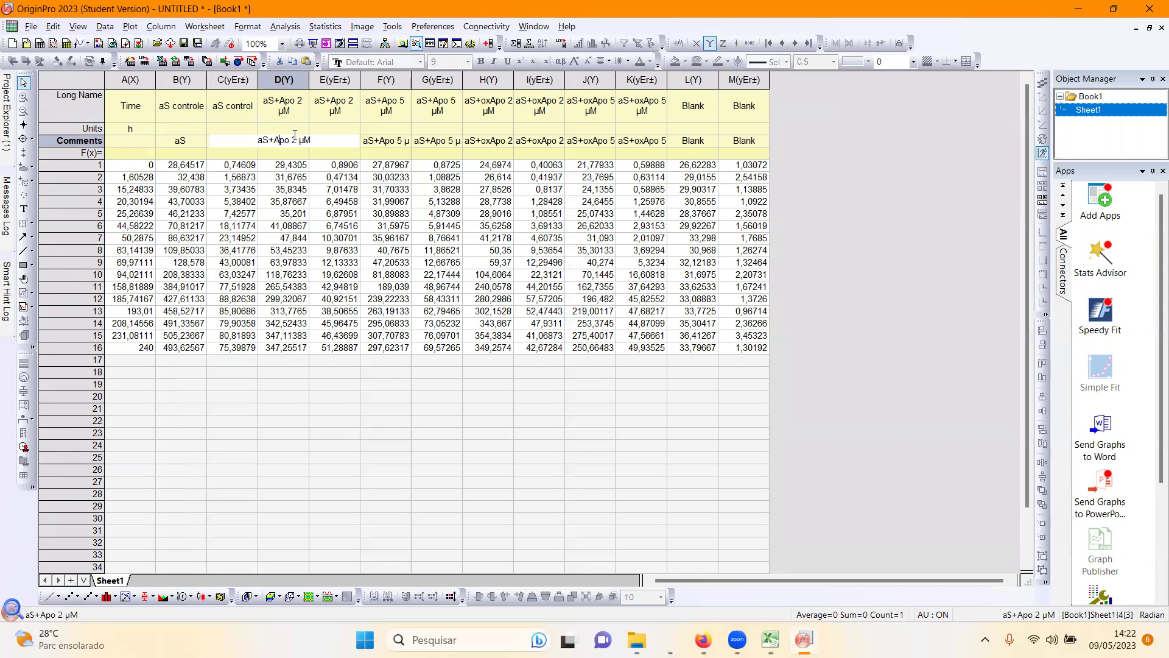
pyautogui.moveTo(300, 140); pyautogui.dragTo(314, 141)
pyautogui.press('BackSpace')
pyautogui.press('BackSpace')
pyautogui.click(388, 146)
pyautogui.click(335, 144)
pyautogui.click(325, 140)
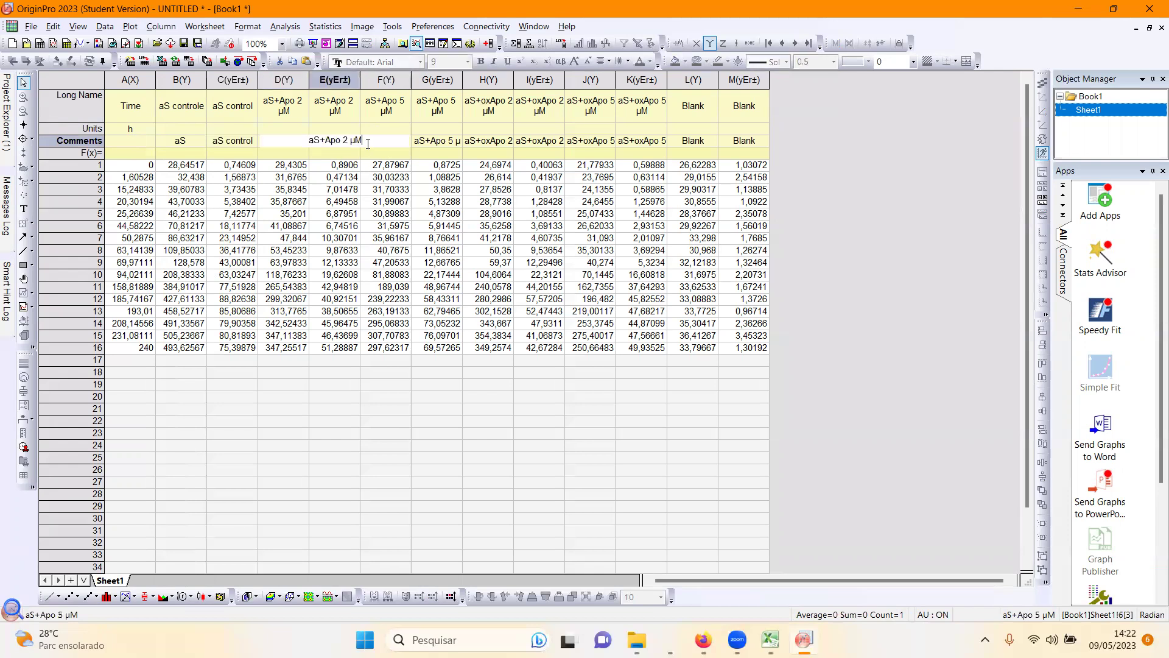
pyautogui.press('BackSpace')
pyautogui.press('BackSpace')
pyautogui.click(430, 145)
# Step: Remove the µM unit from the comment of column F so it reads aS+Apo 5
pyautogui.doubleClick(392, 140)
pyautogui.moveTo(421, 135); pyautogui.dragTo(401, 140)
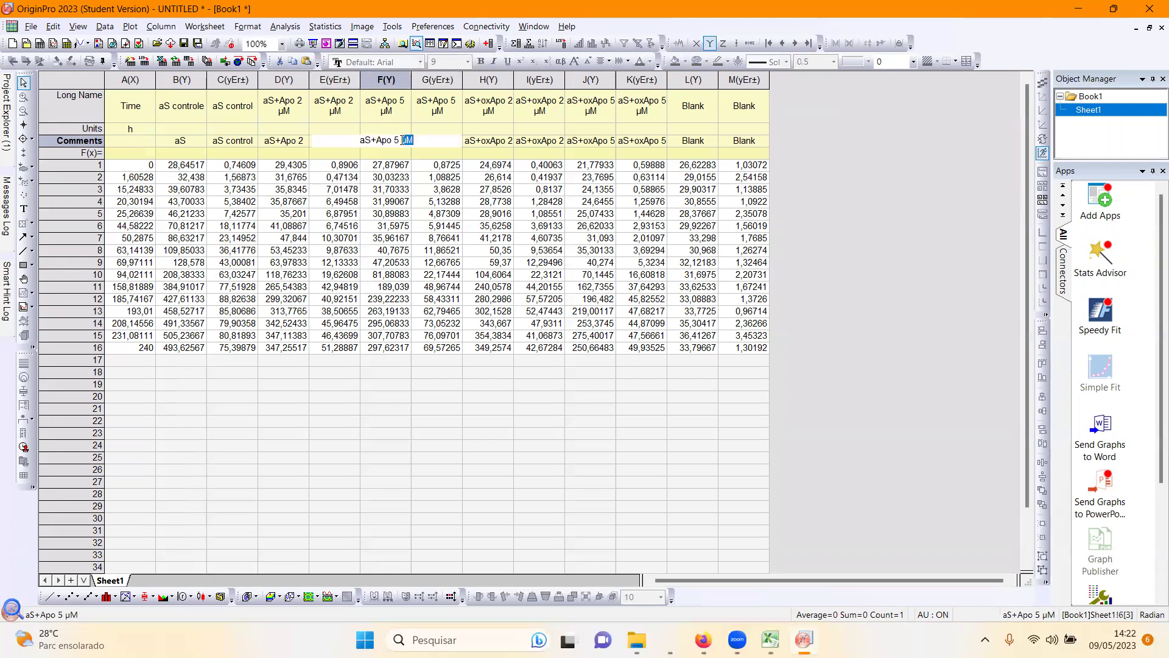
pyautogui.press('BackSpace')
pyautogui.click(466, 142)
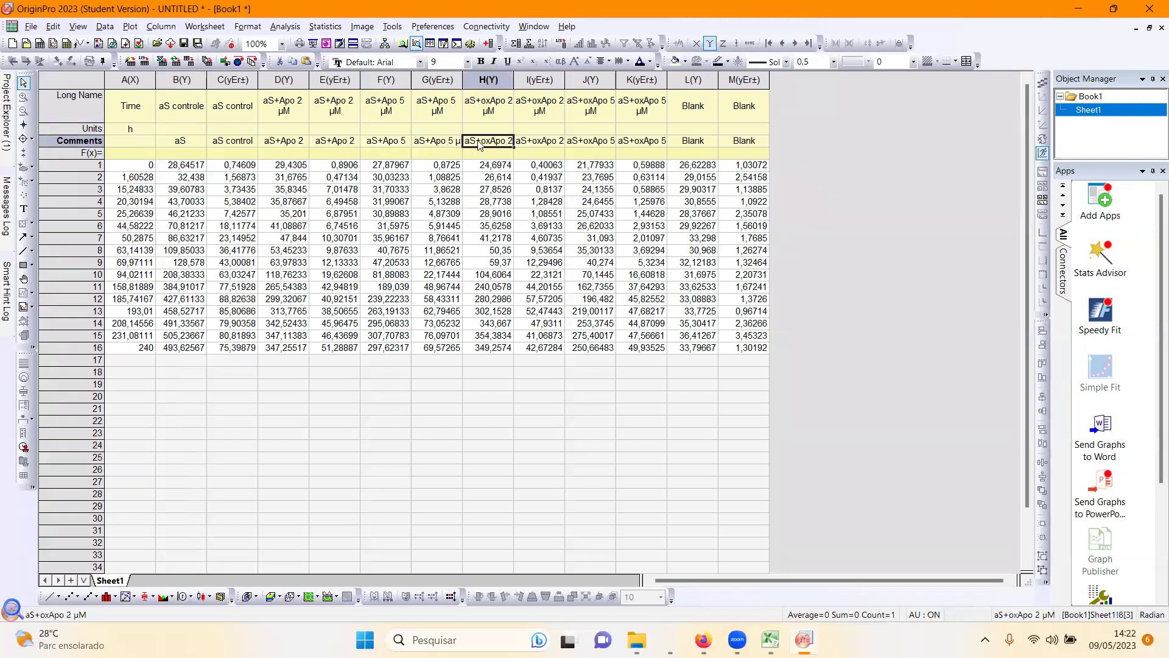
# Step: Remove the µM unit from the comment of column H so it reads aS+oxApo 2
pyautogui.doubleClick(479, 144)
pyautogui.moveTo(523, 140); pyautogui.dragTo(507, 141)
pyautogui.press('BackSpace')
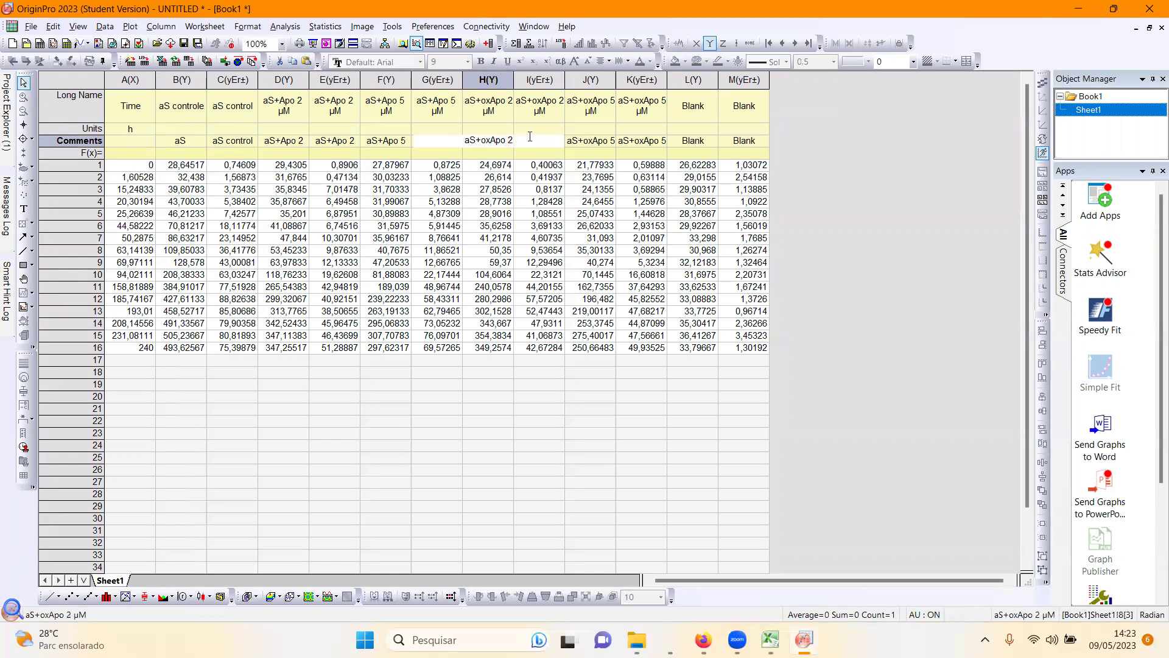
pyautogui.click(583, 141)
pyautogui.click(552, 145)
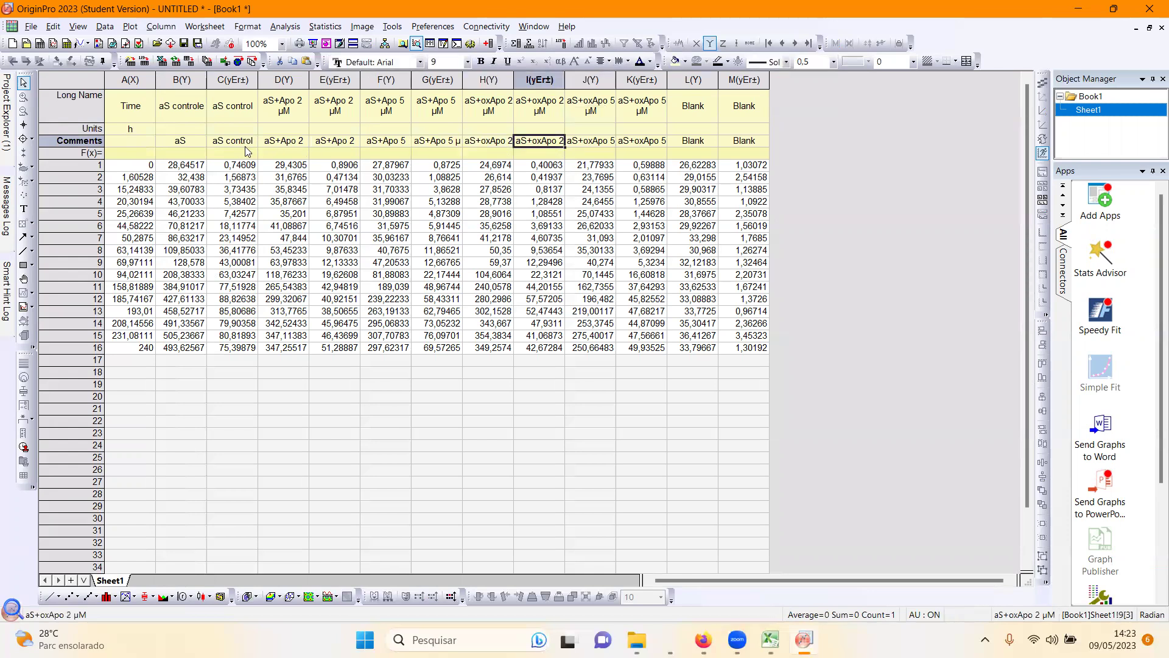
# Step: Check the legend entries in Graph1 against the Comments row of the Book1 worksheet
pyautogui.moveTo(5, 136)
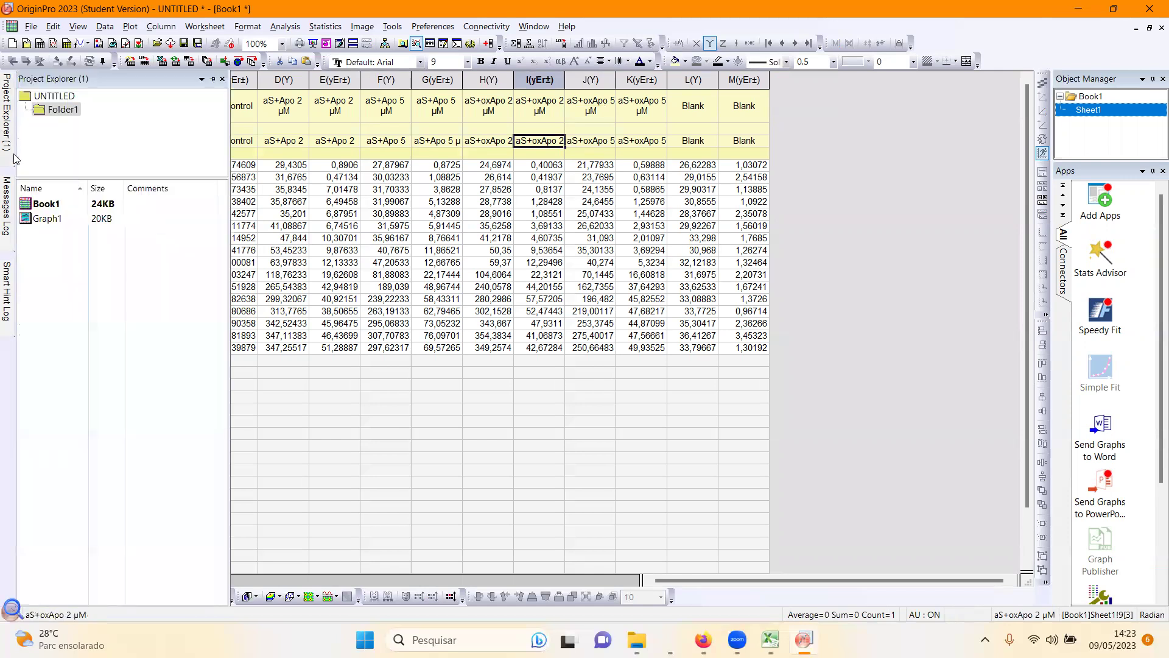
pyautogui.doubleClick(49, 220)
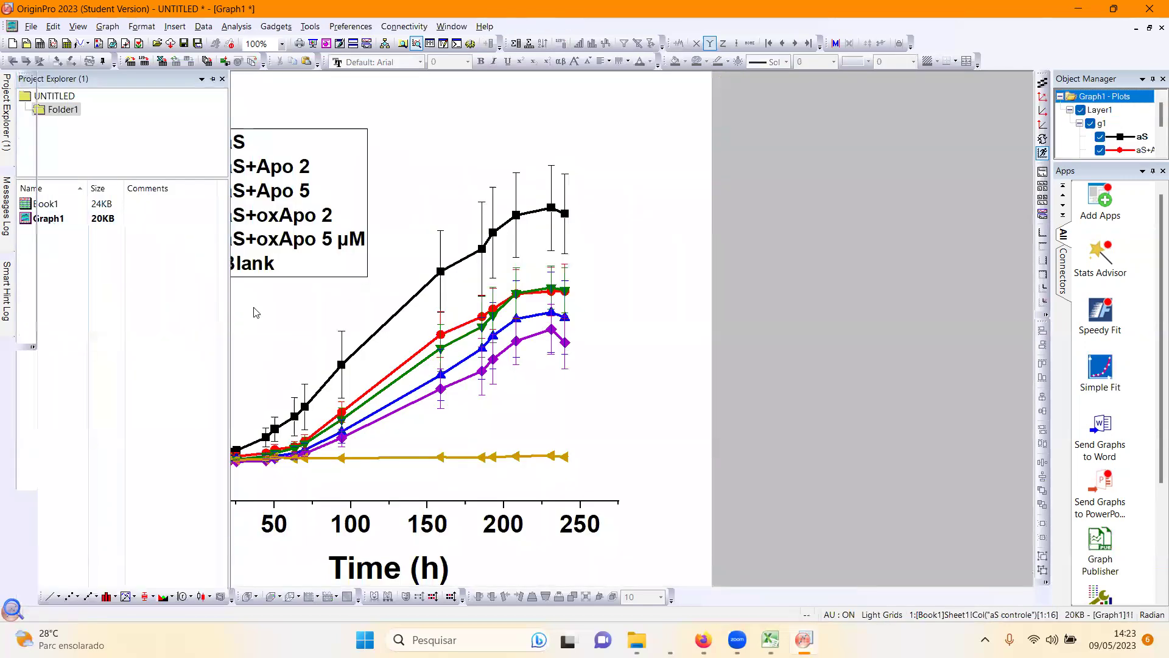
pyautogui.click(253, 310)
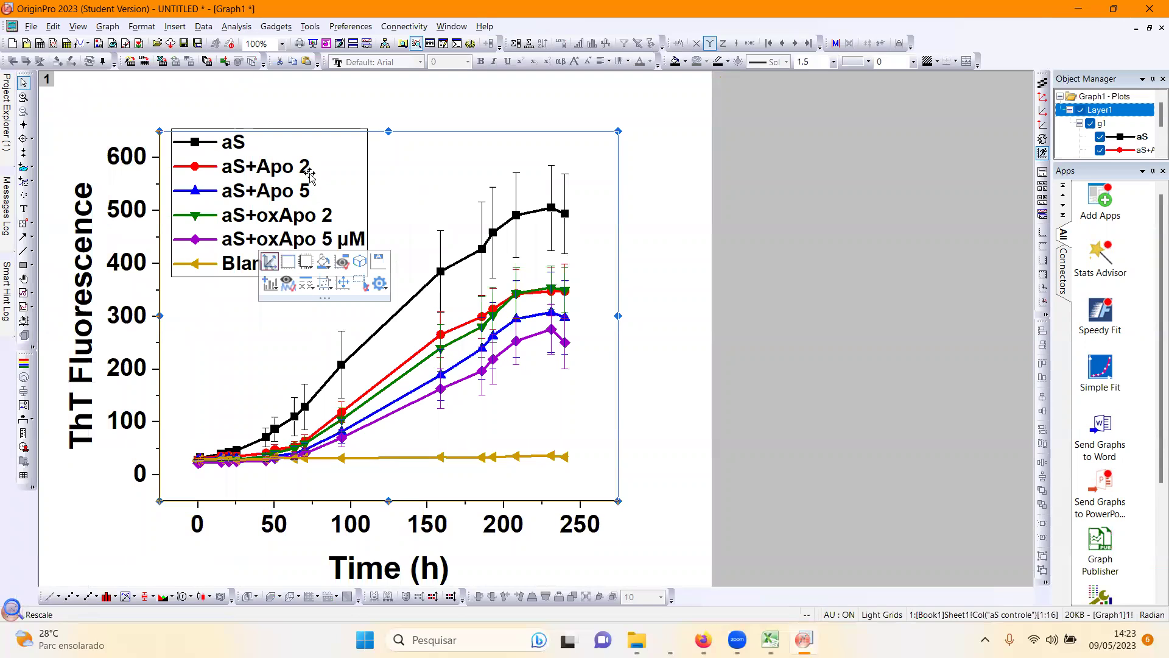
pyautogui.moveTo(7, 125)
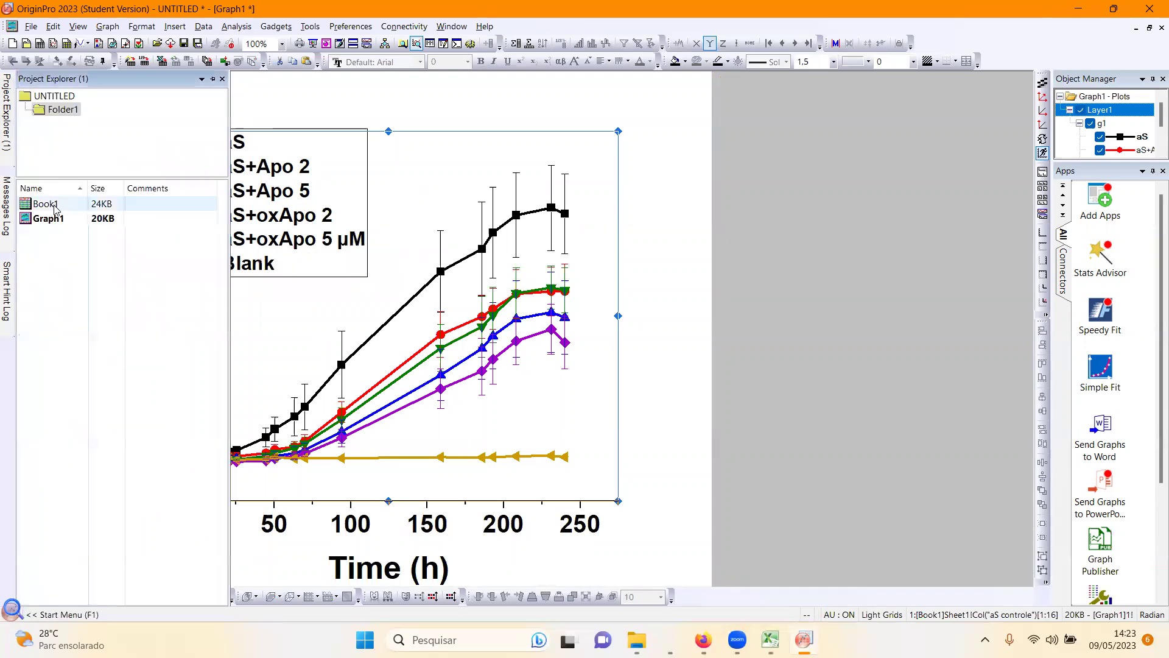
pyautogui.doubleClick(129, 206)
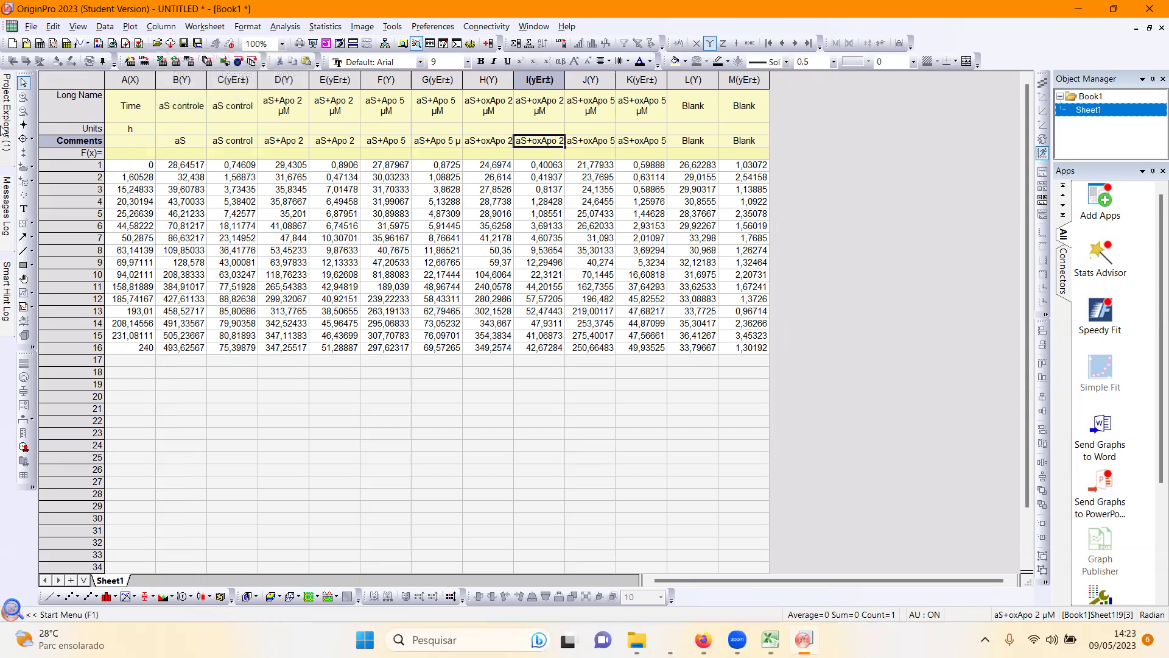
pyautogui.moveTo(5, 131)
pyautogui.moveTo(47, 224)
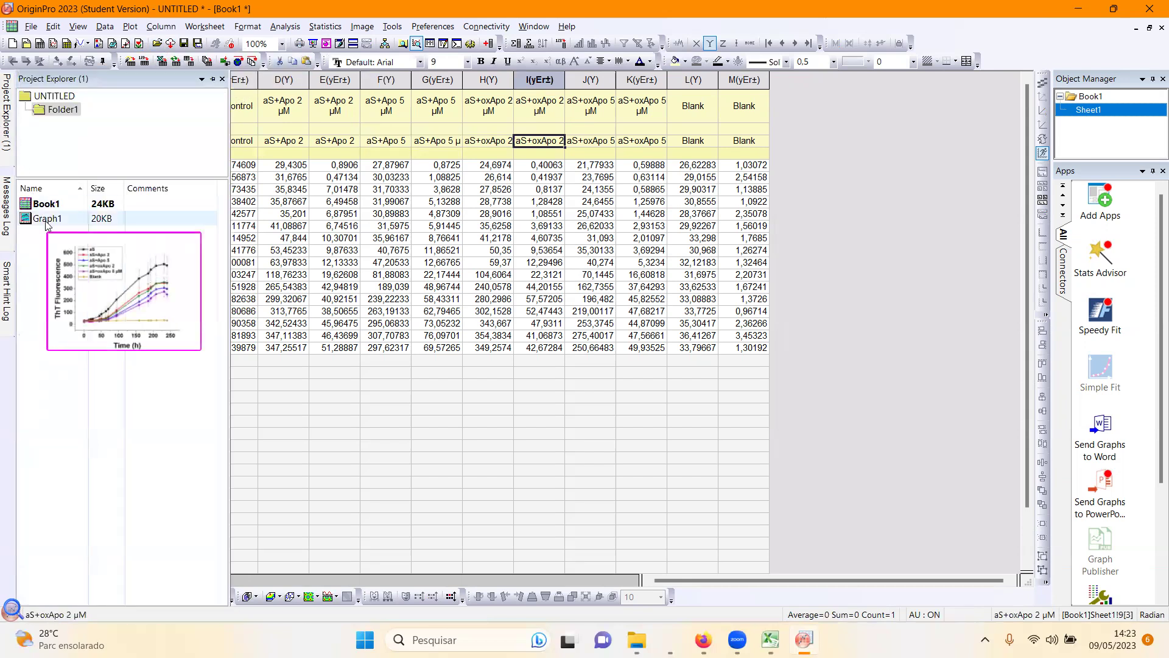